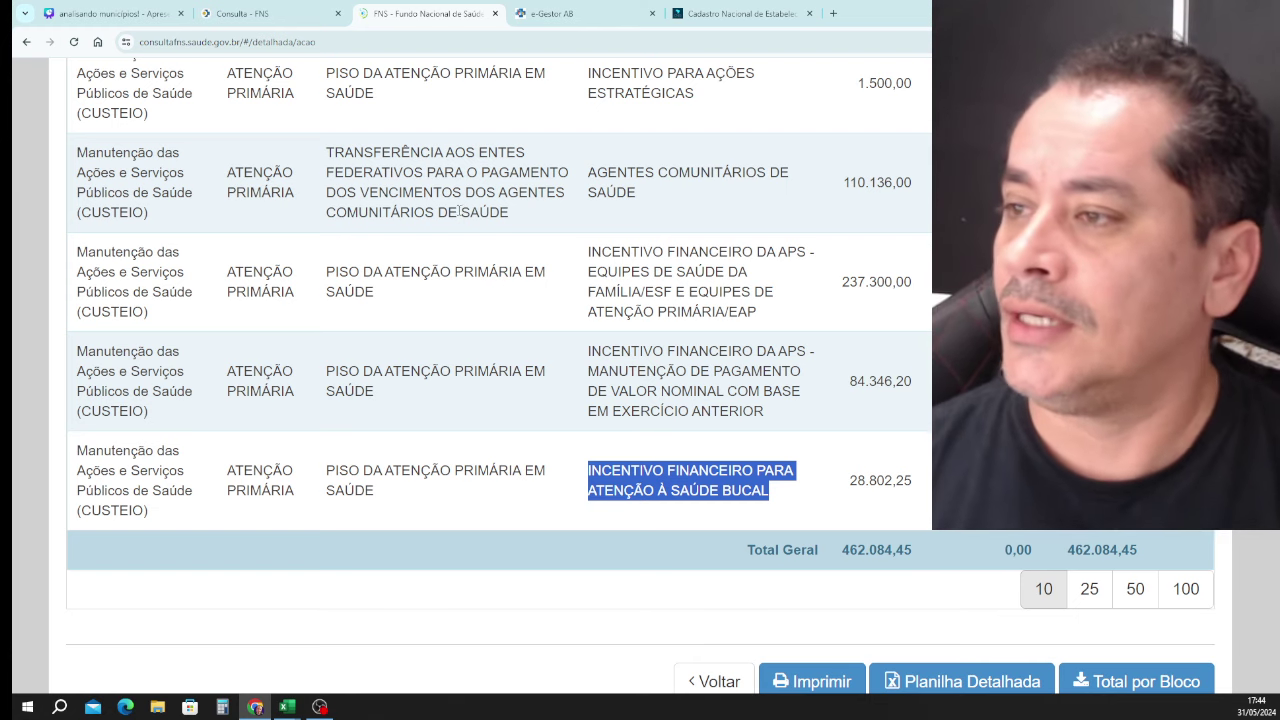
Open the Pagamento APS (2022-atual) report through Financiamento APS in e-Gestor AB's public reports.
left_click(612, 10)
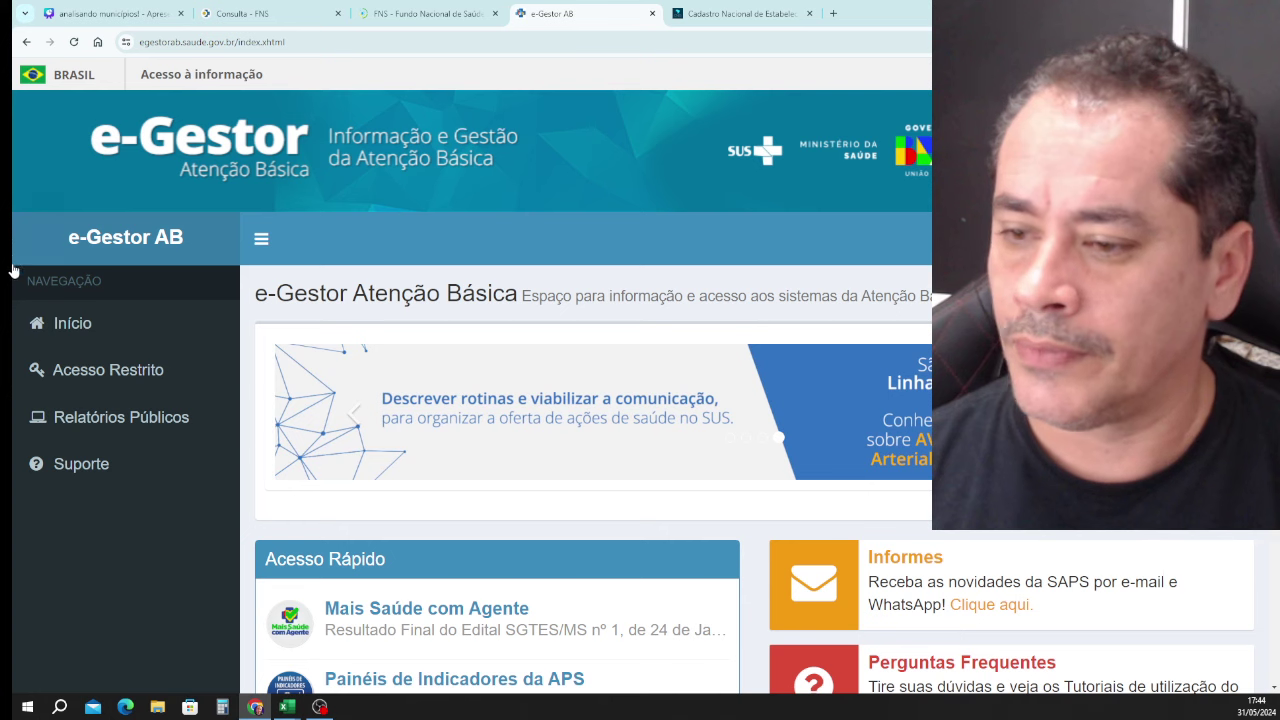
left_click(90, 416)
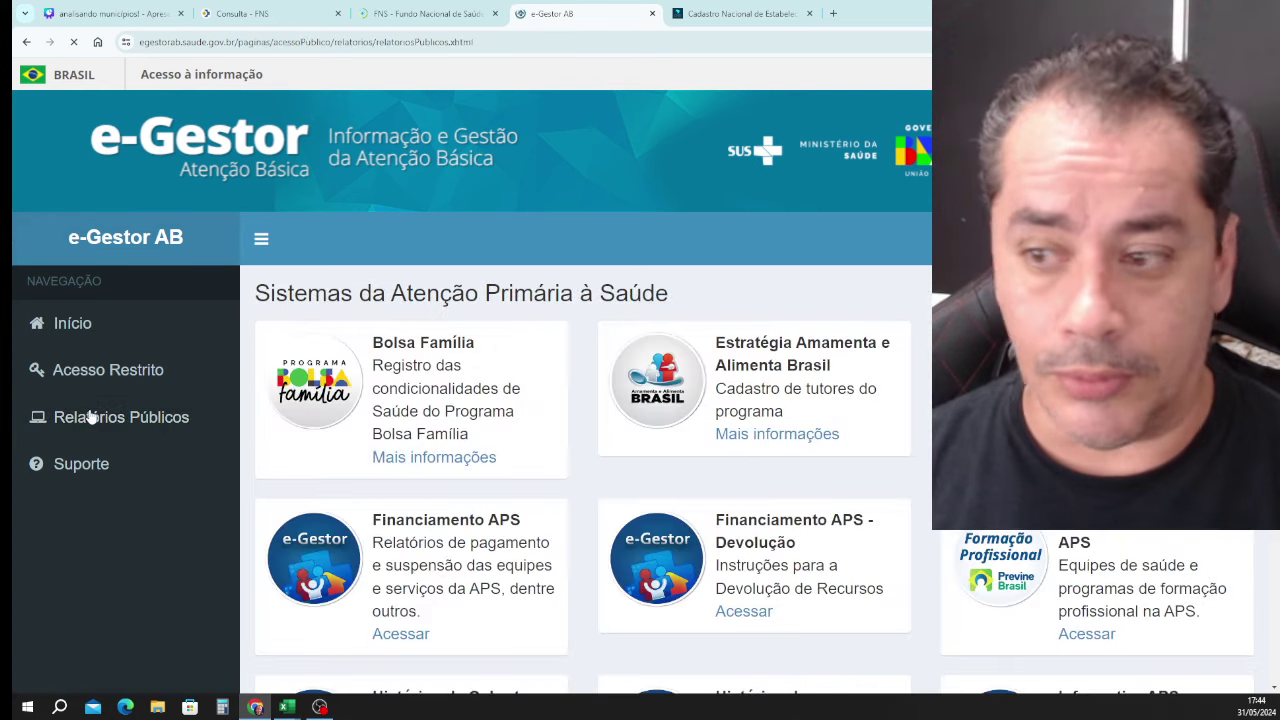
scroll(466, 378, "down", 3)
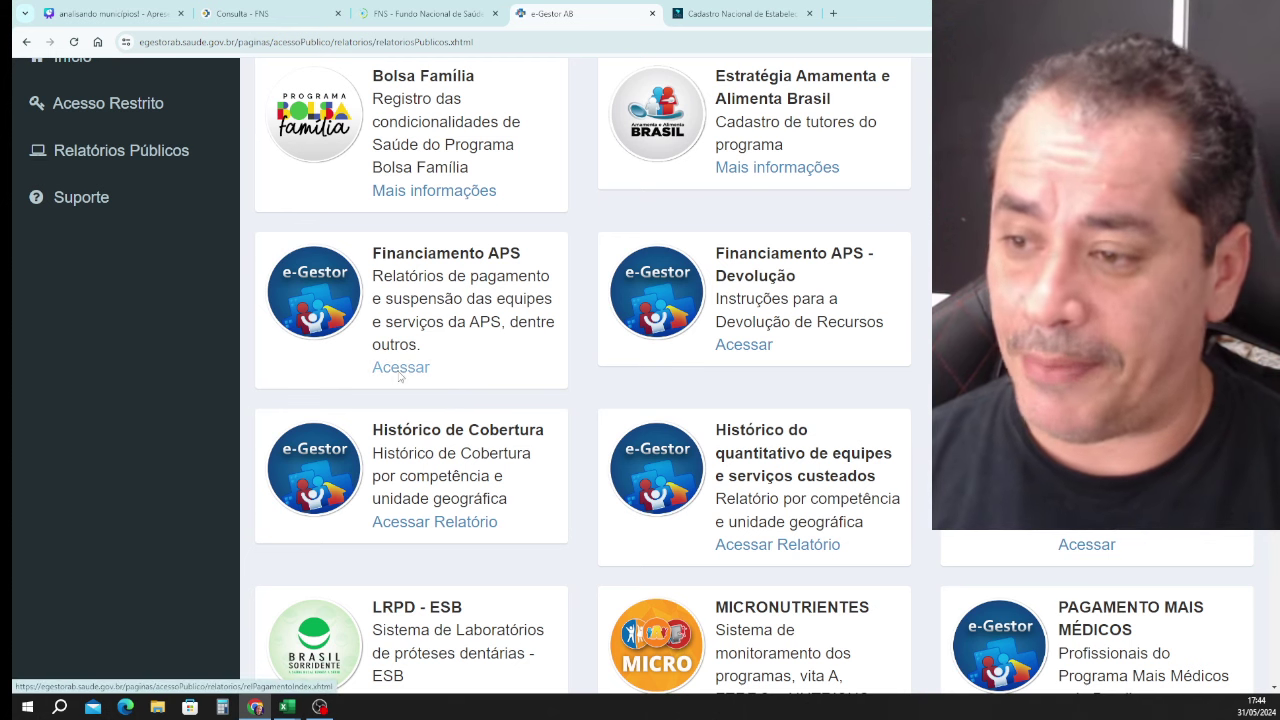
left_click(400, 369)
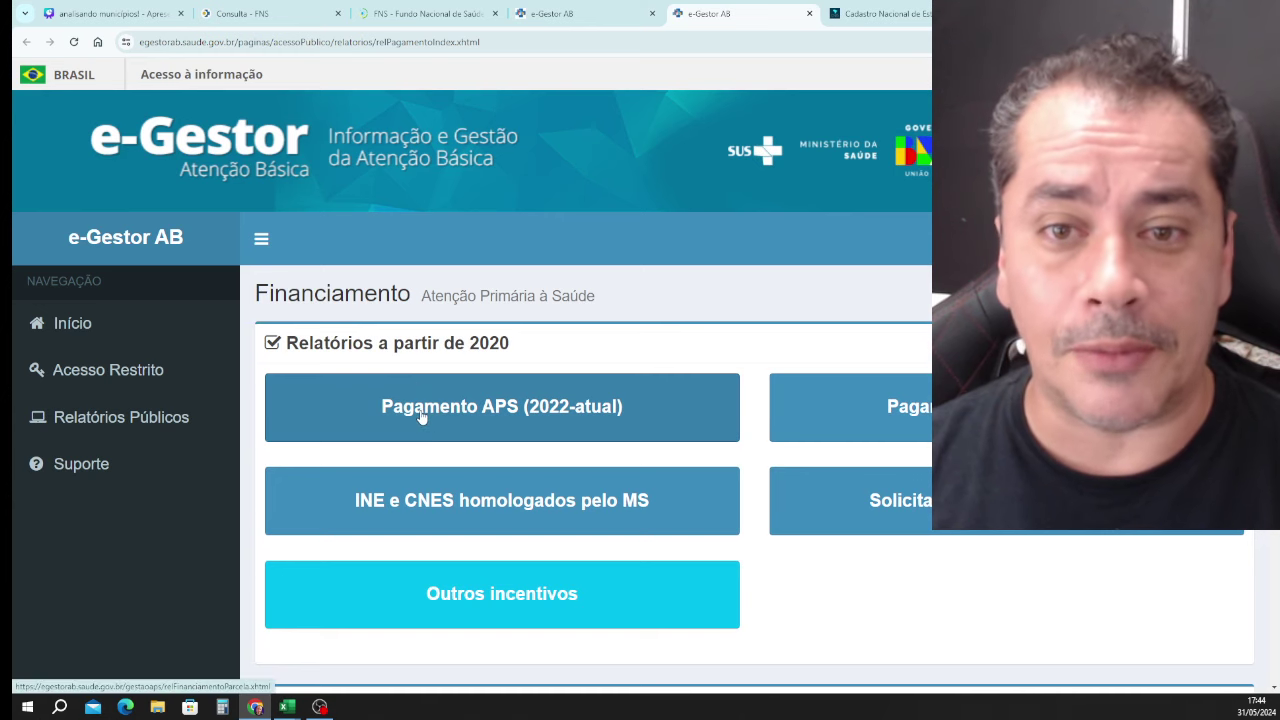
left_click(422, 416)
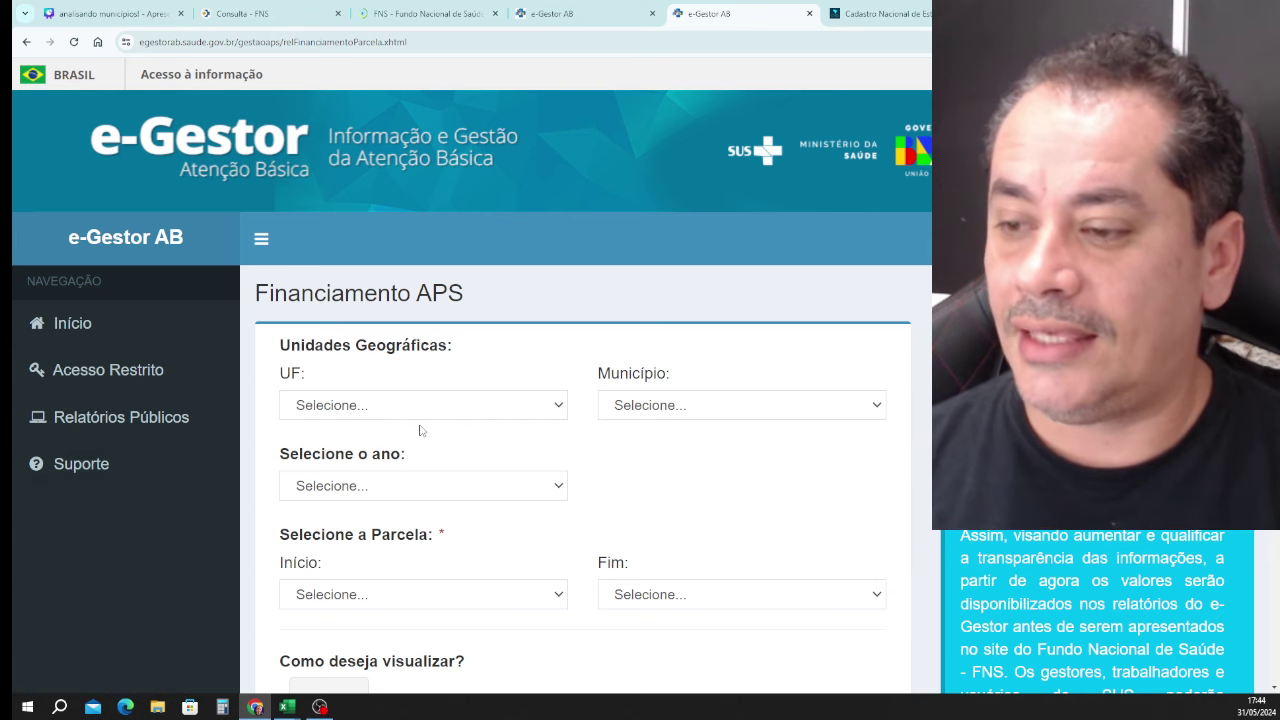
Set the report's state to SANTA CATARINA, the municipality to PENHA and the year to 2024.
left_click(436, 418)
key("s")
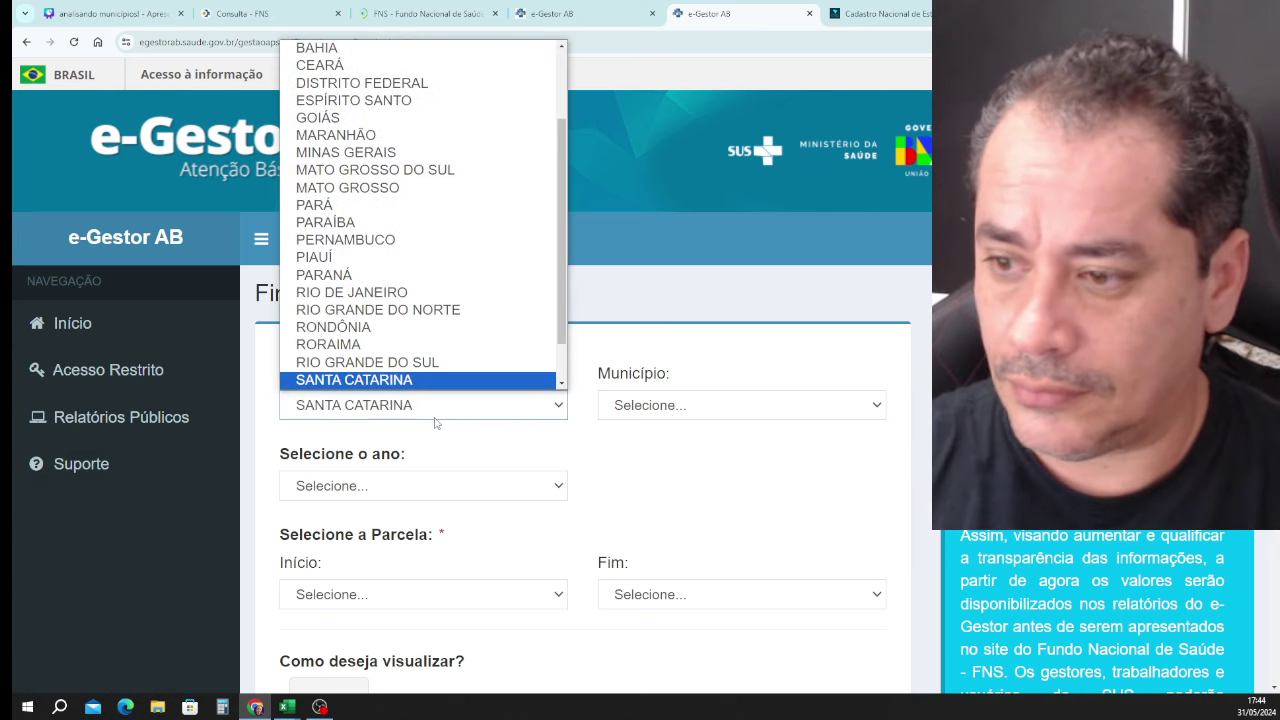
key("Return")
key("Tab")
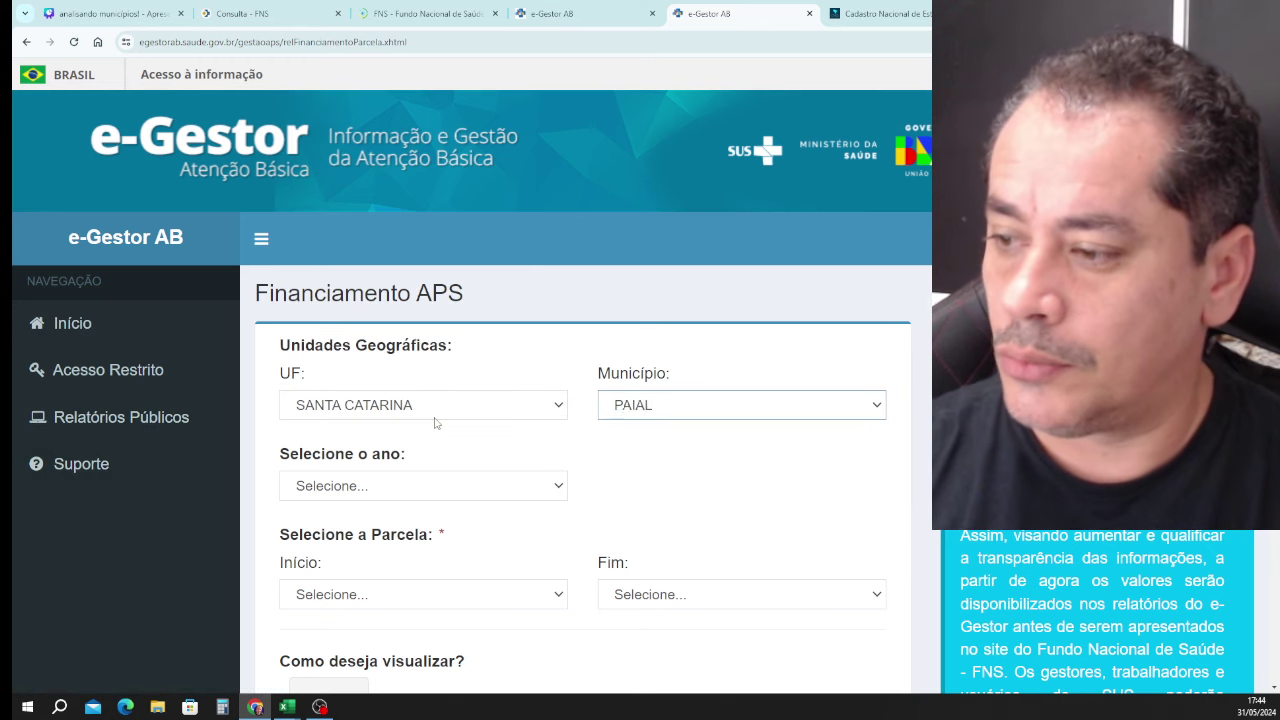
key("p")
key("e")
key("n")
key("Tab")
key("2")
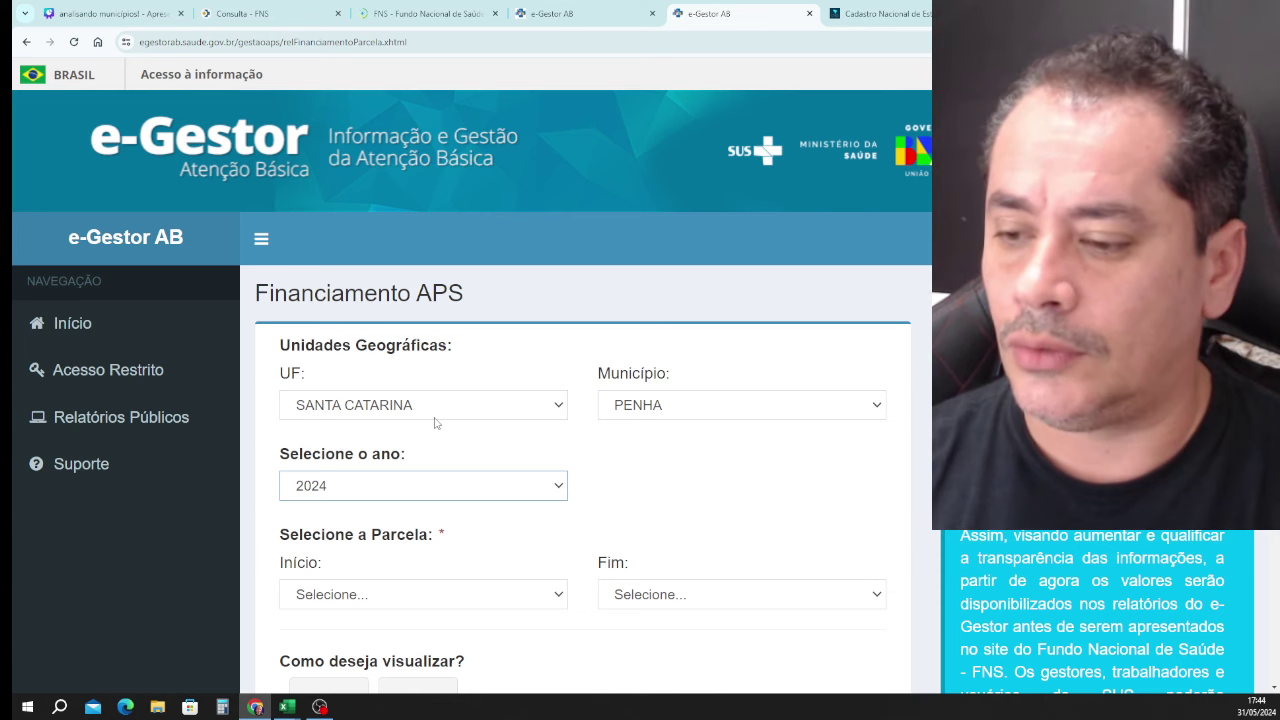
Set the instalment range from JAN/2024 to ABR/2024 and display the financing report on screen.
scroll(490, 445, "down", 3)
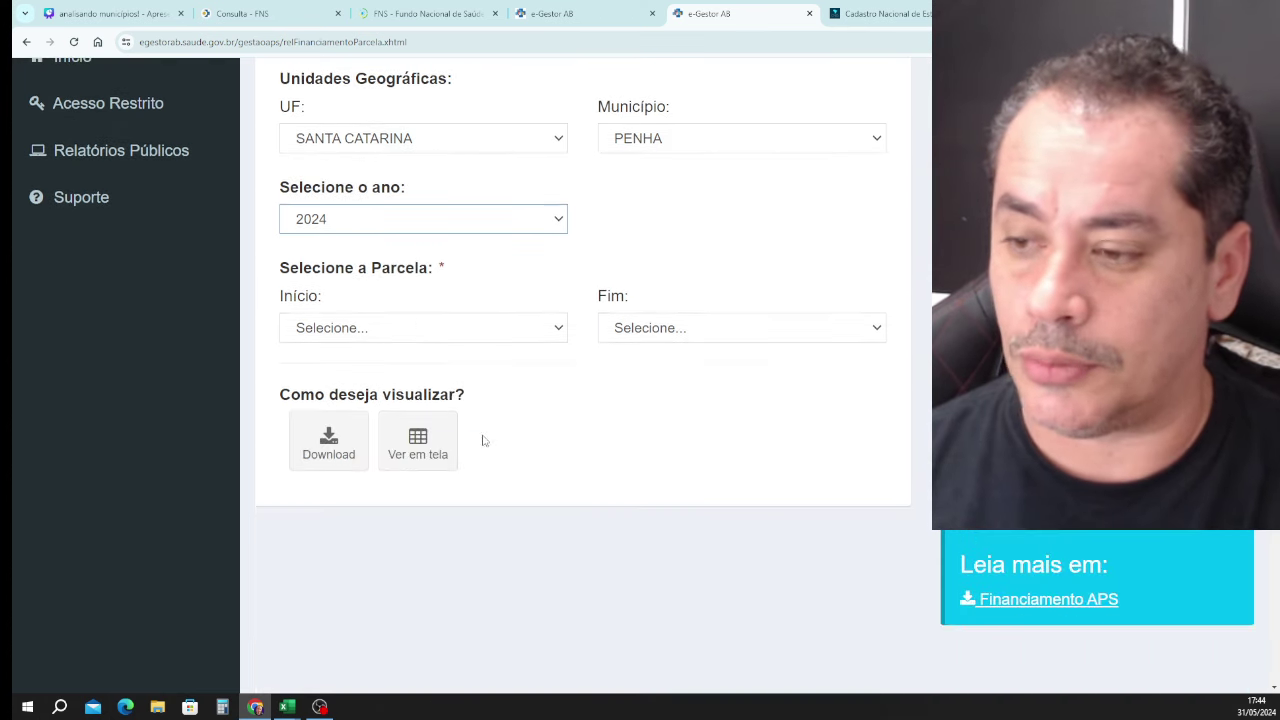
left_click(410, 328)
left_click(328, 421)
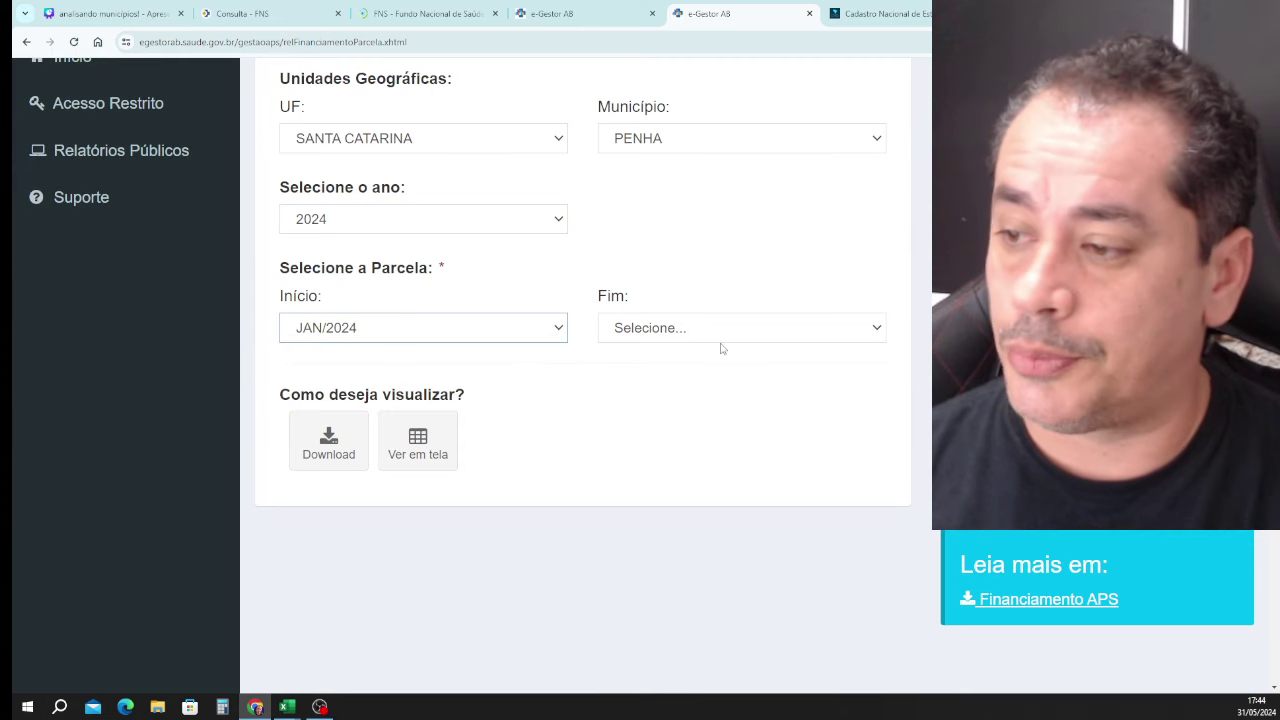
left_click(706, 330)
left_click(664, 370)
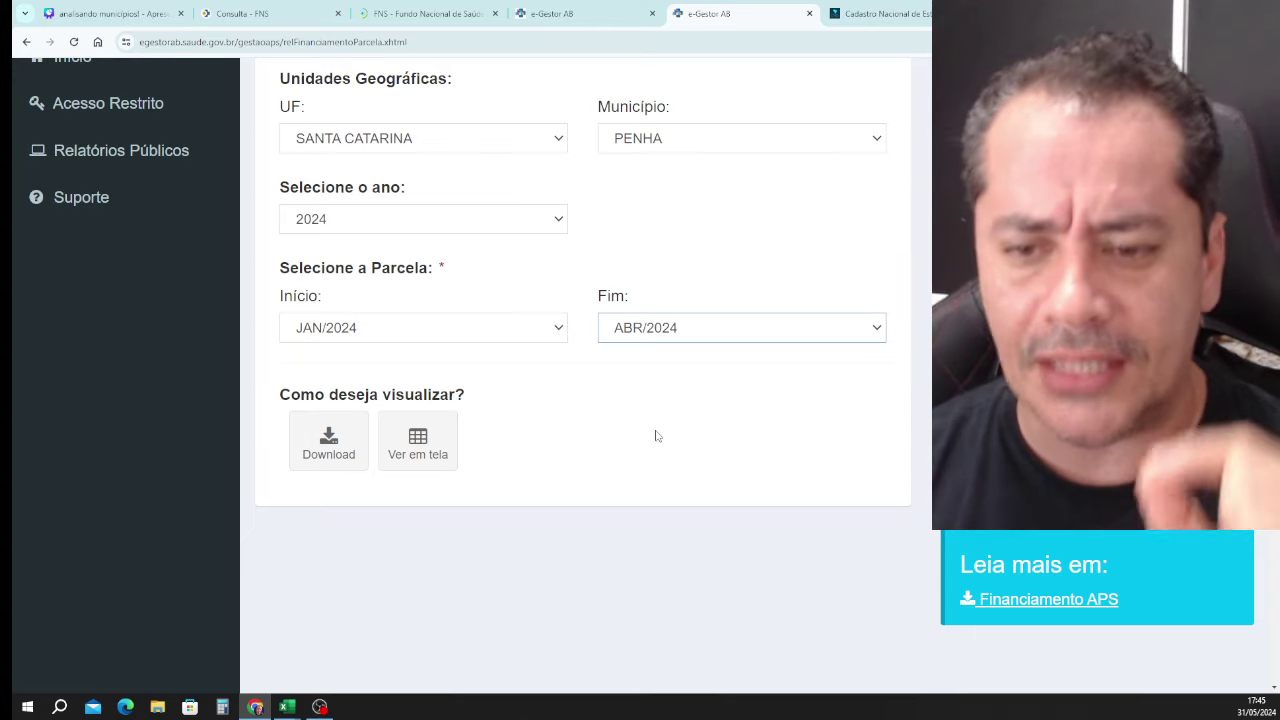
left_click(452, 466)
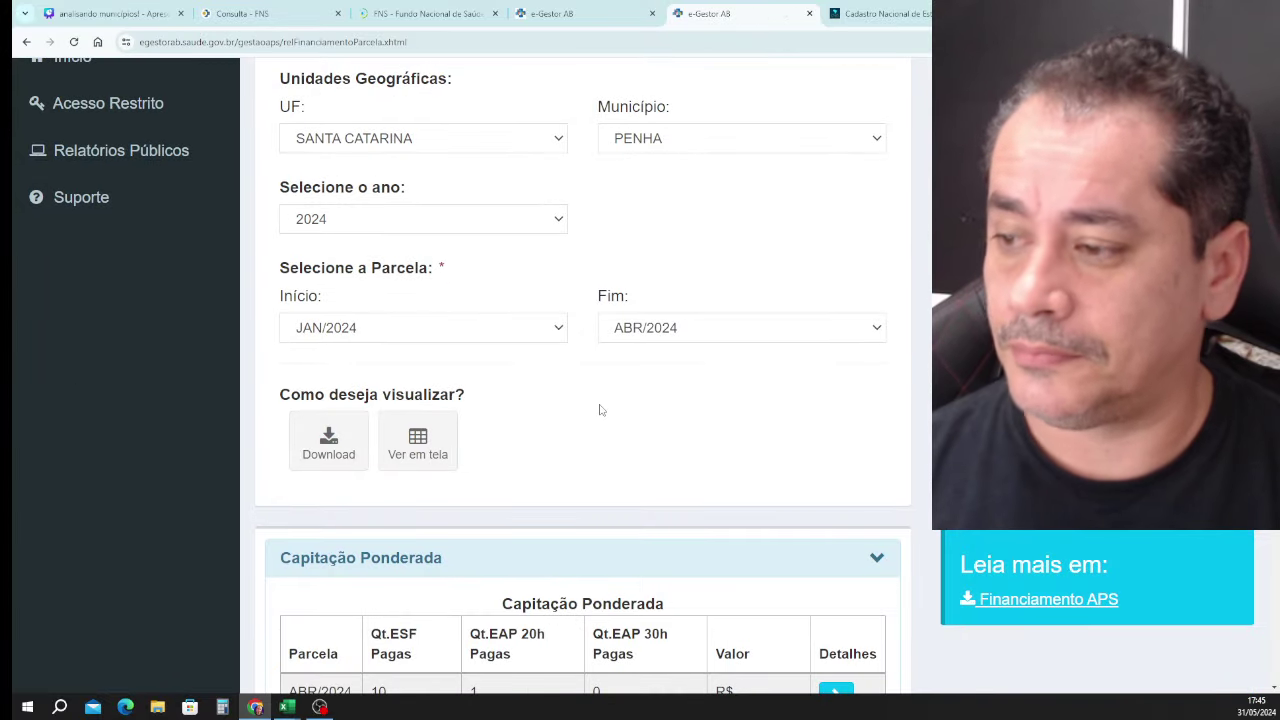
Examine the monthly Capitação Ponderada payments and the population-based incentive, highlighting the Capitação Ponderada heading.
scroll(600, 410, "down", 4)
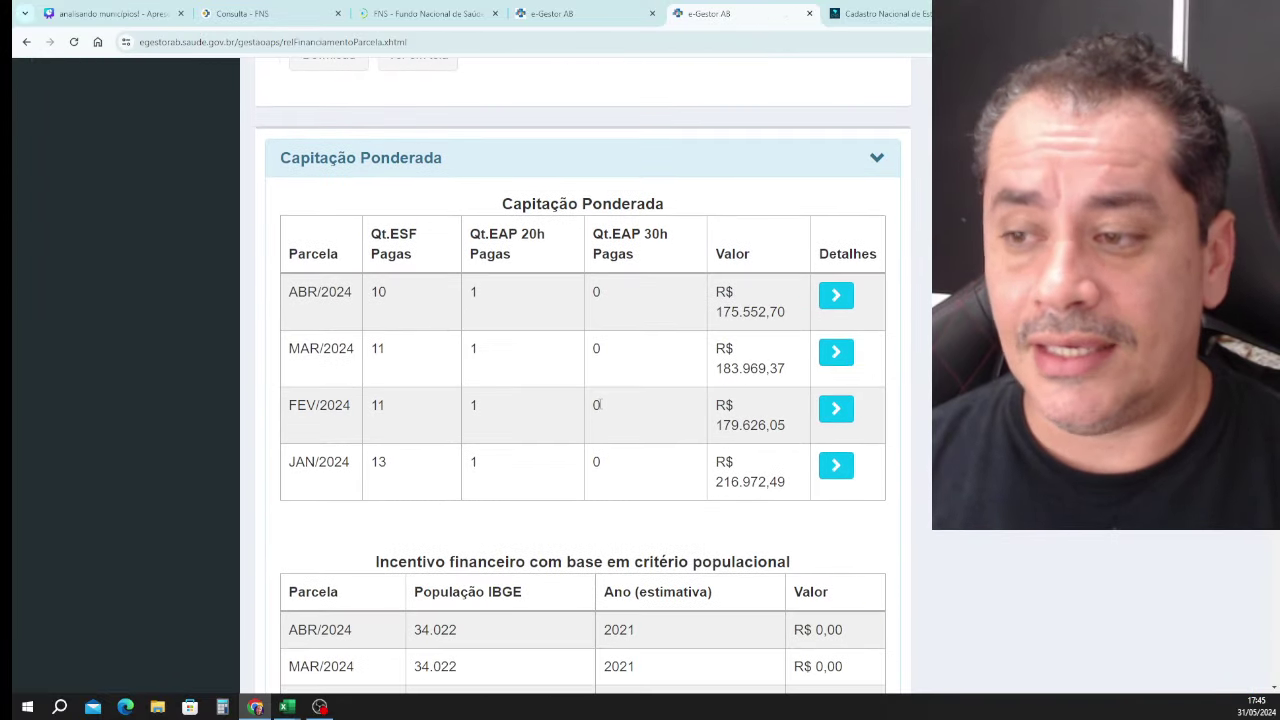
scroll(598, 404, "down", 2)
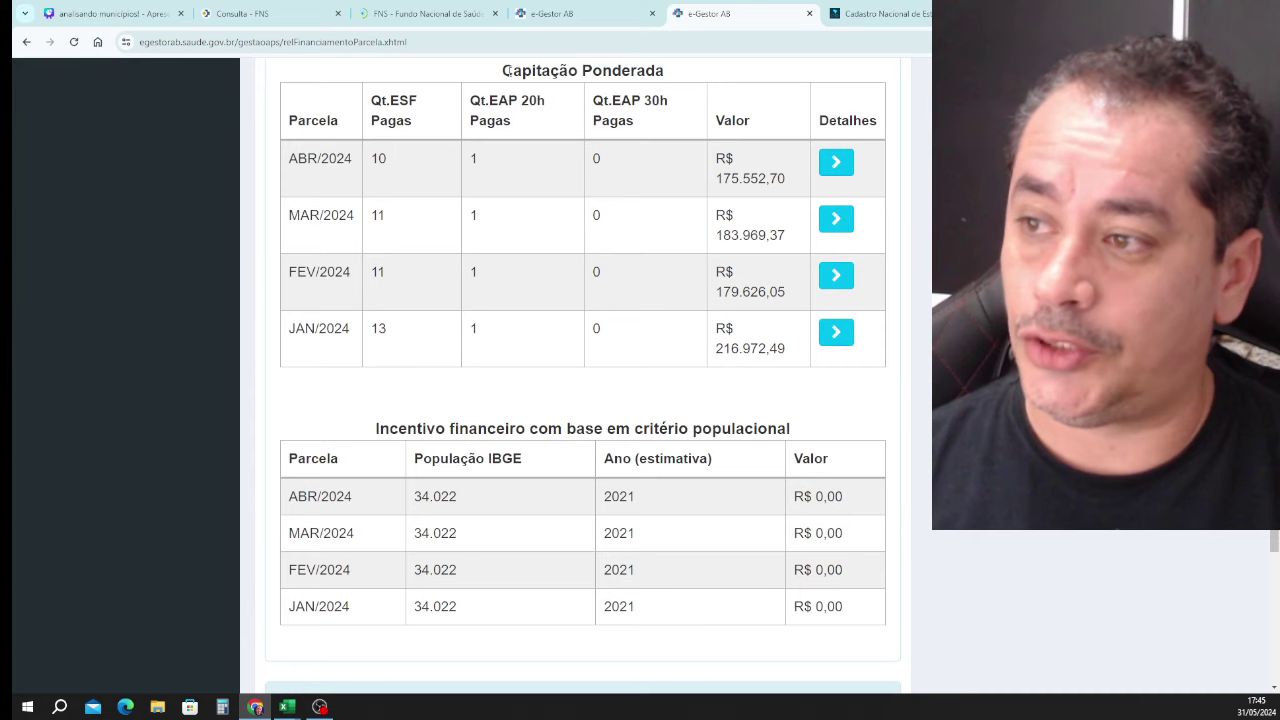
left_click_drag(507, 70, 679, 96)
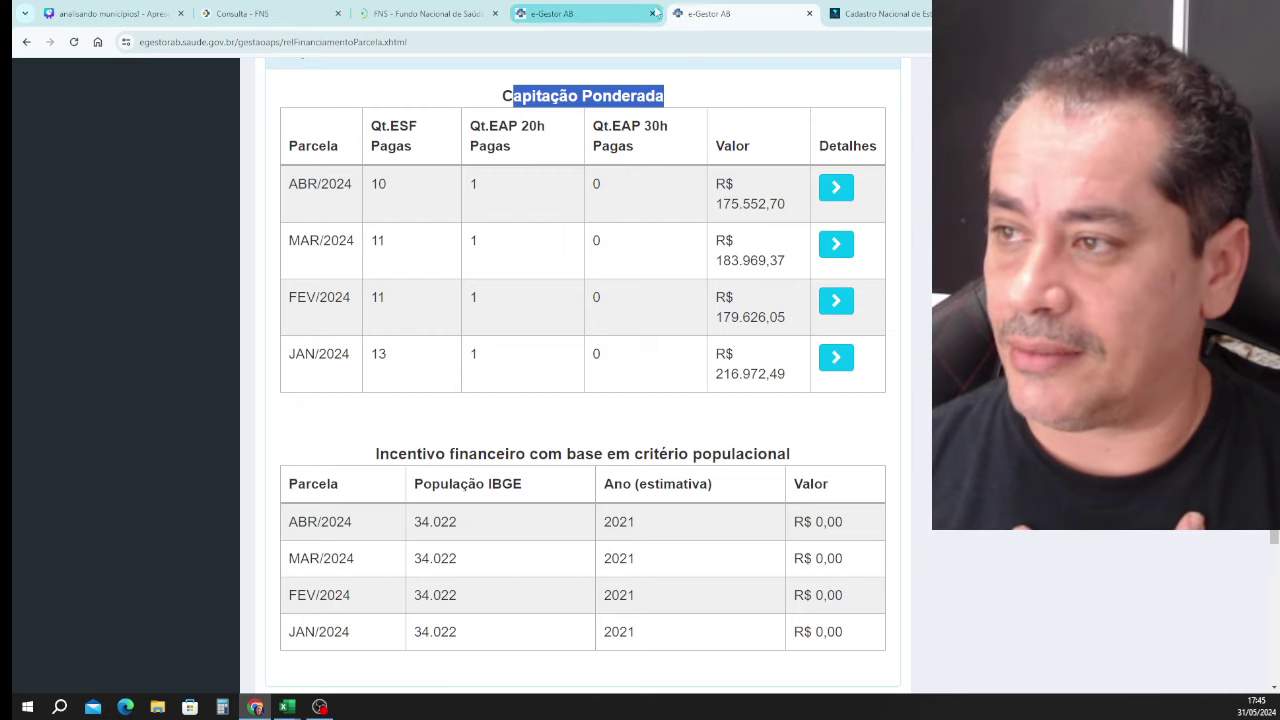
In the FNS detailed transfers, highlight the APS incentive for ESF and EAP teams and its total value.
left_click(458, 8)
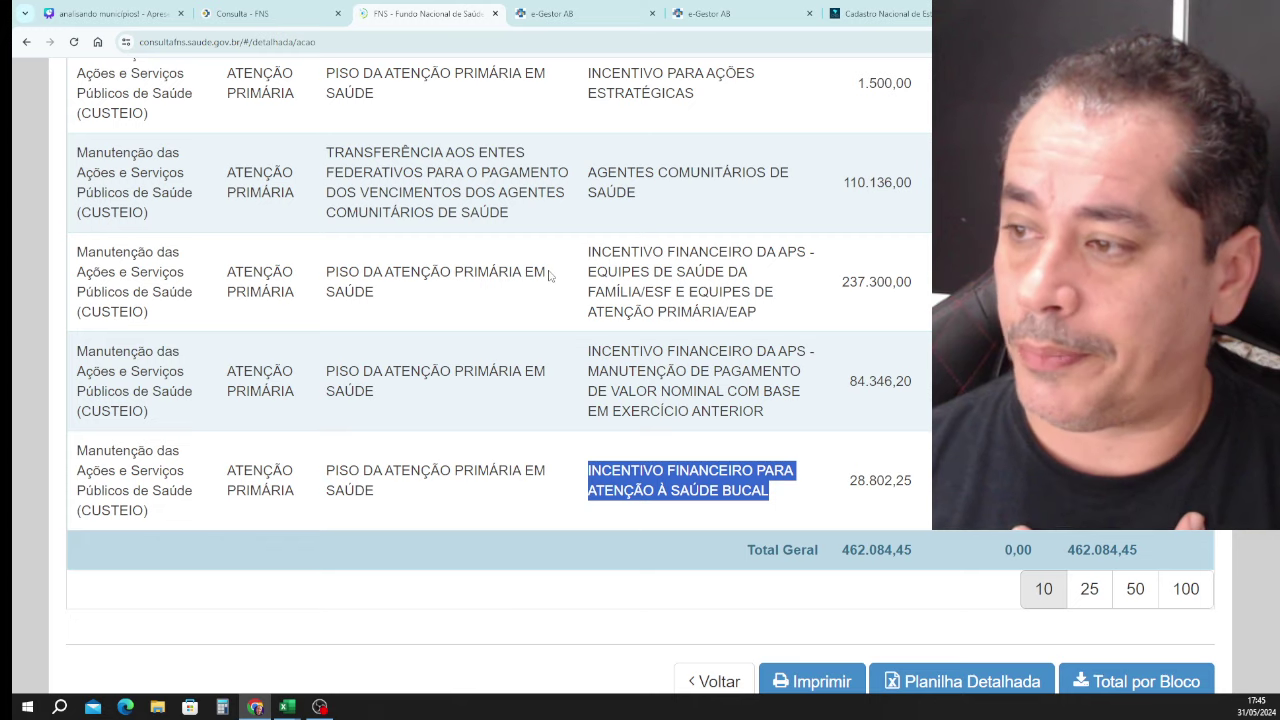
scroll(549, 275, "up", 2)
scroll(574, 317, "down", 1)
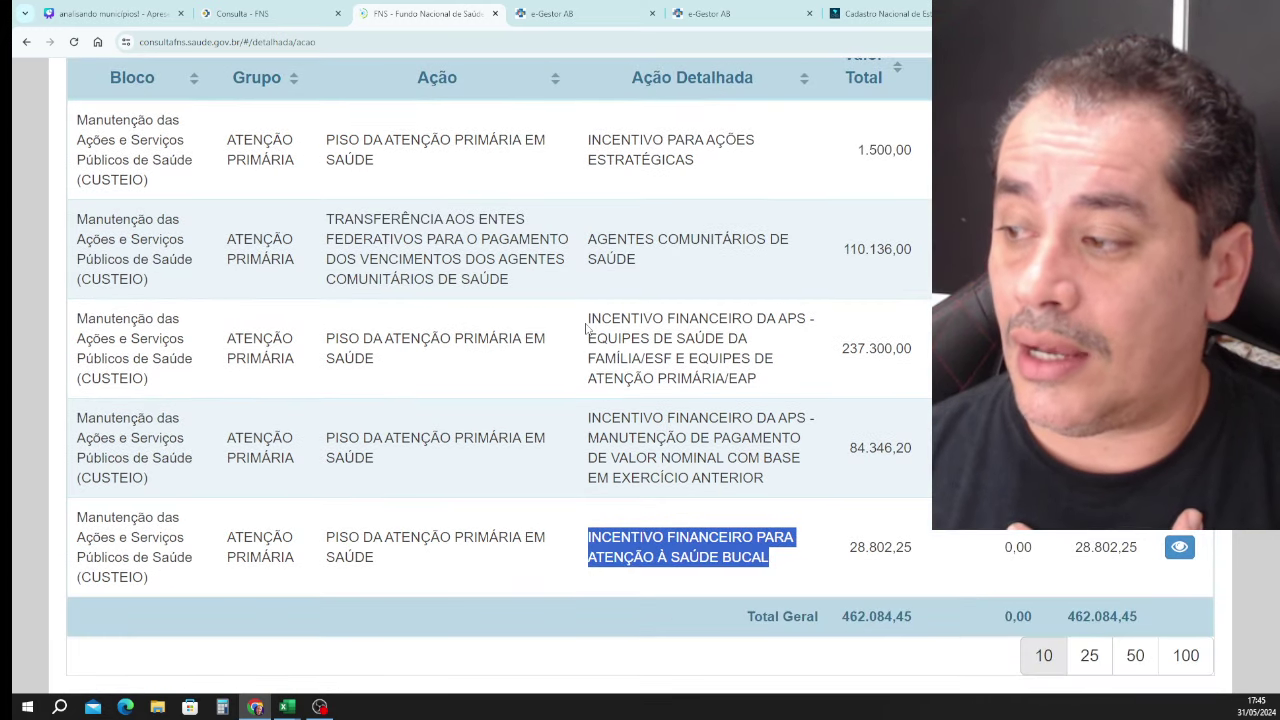
left_click_drag(586, 328, 770, 381)
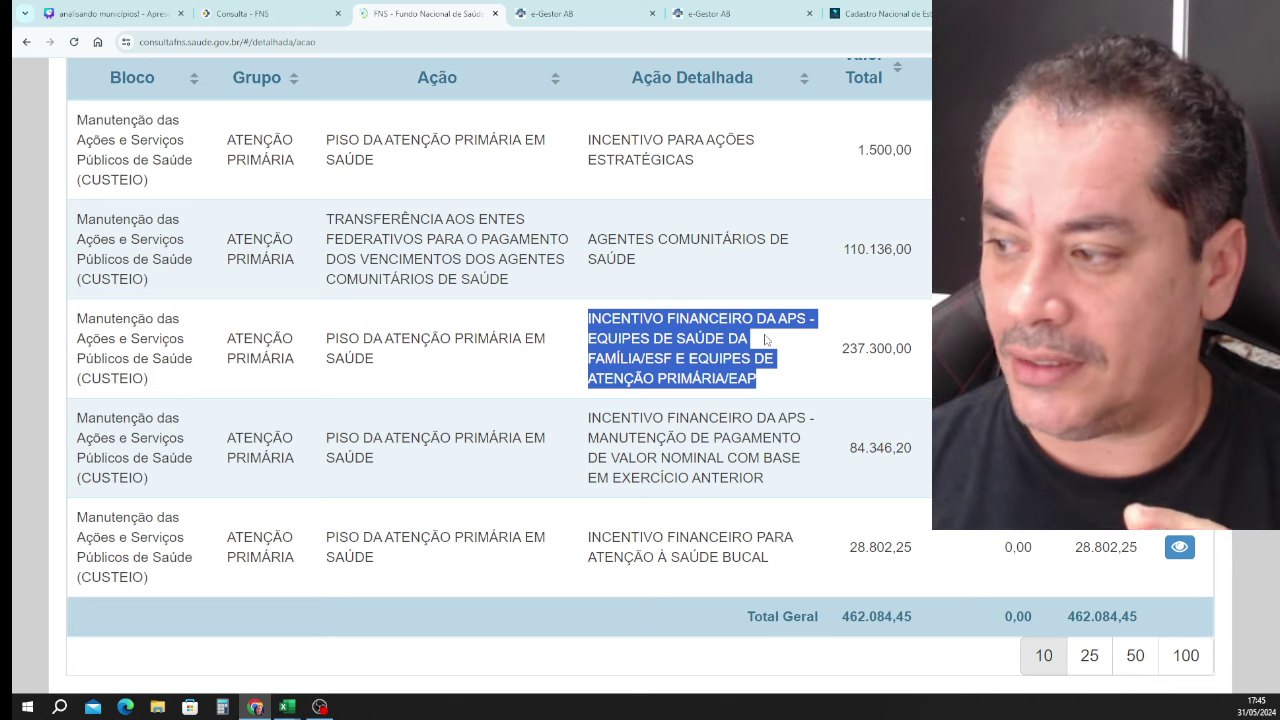
left_click_drag(836, 350, 925, 371)
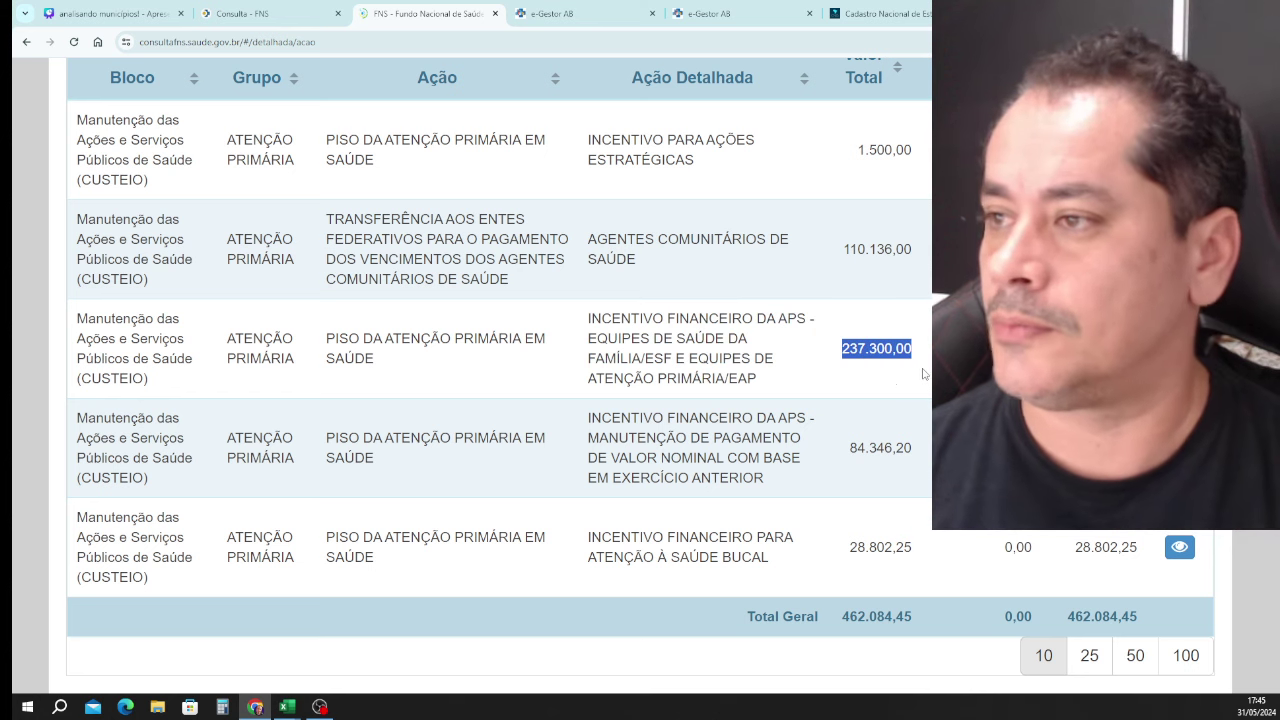
Switch to the Excel workbook with the new APS financing calculation and open the ESTRATOS sheet.
left_click(298, 706)
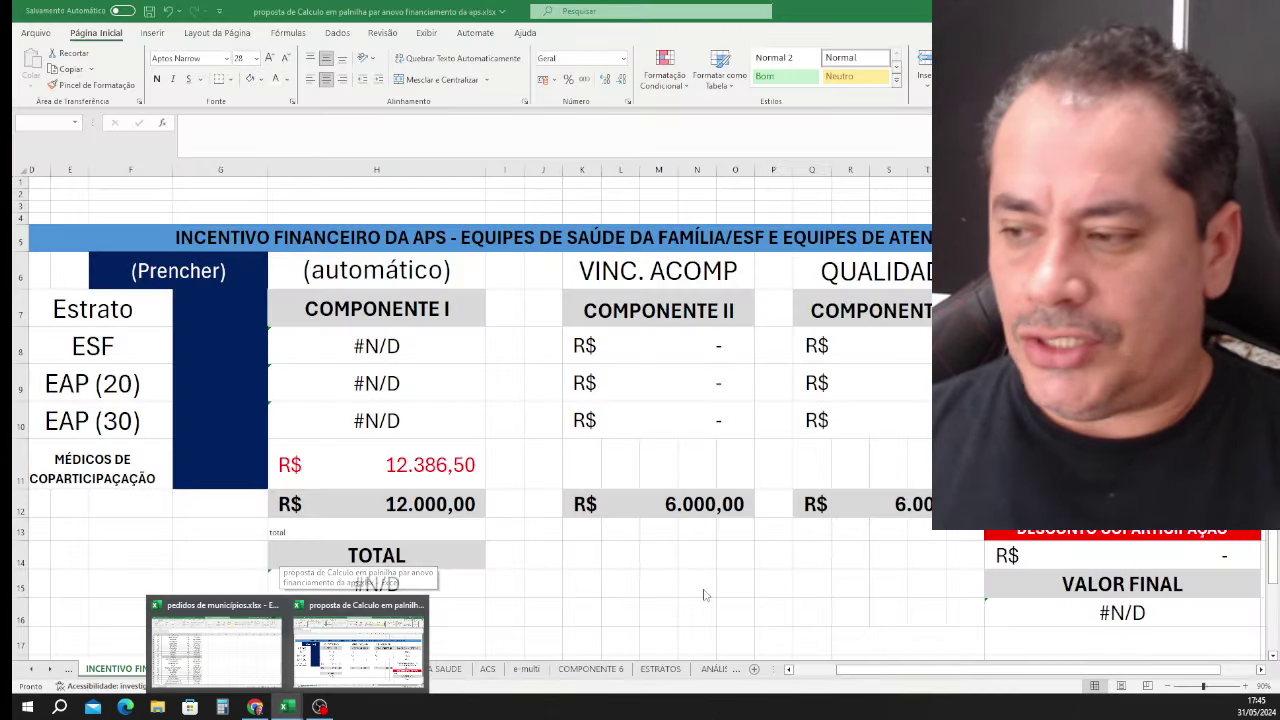
left_click(733, 591)
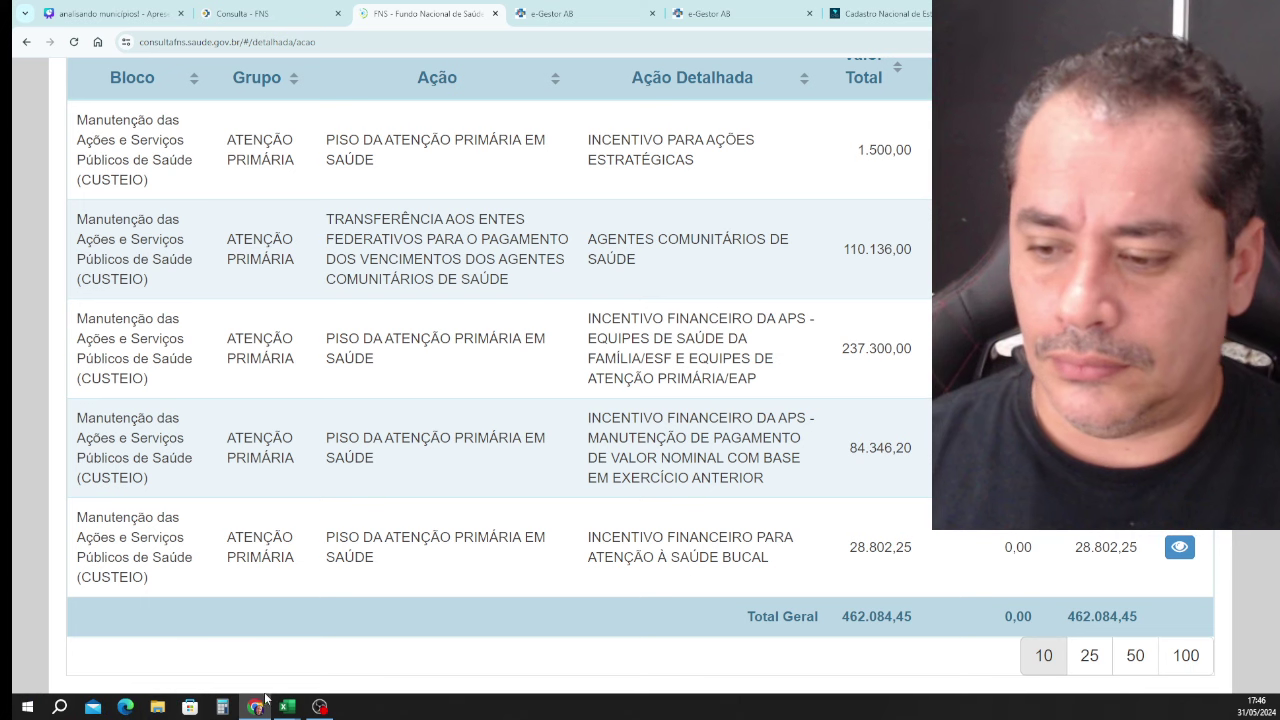
mouse_move(287, 706)
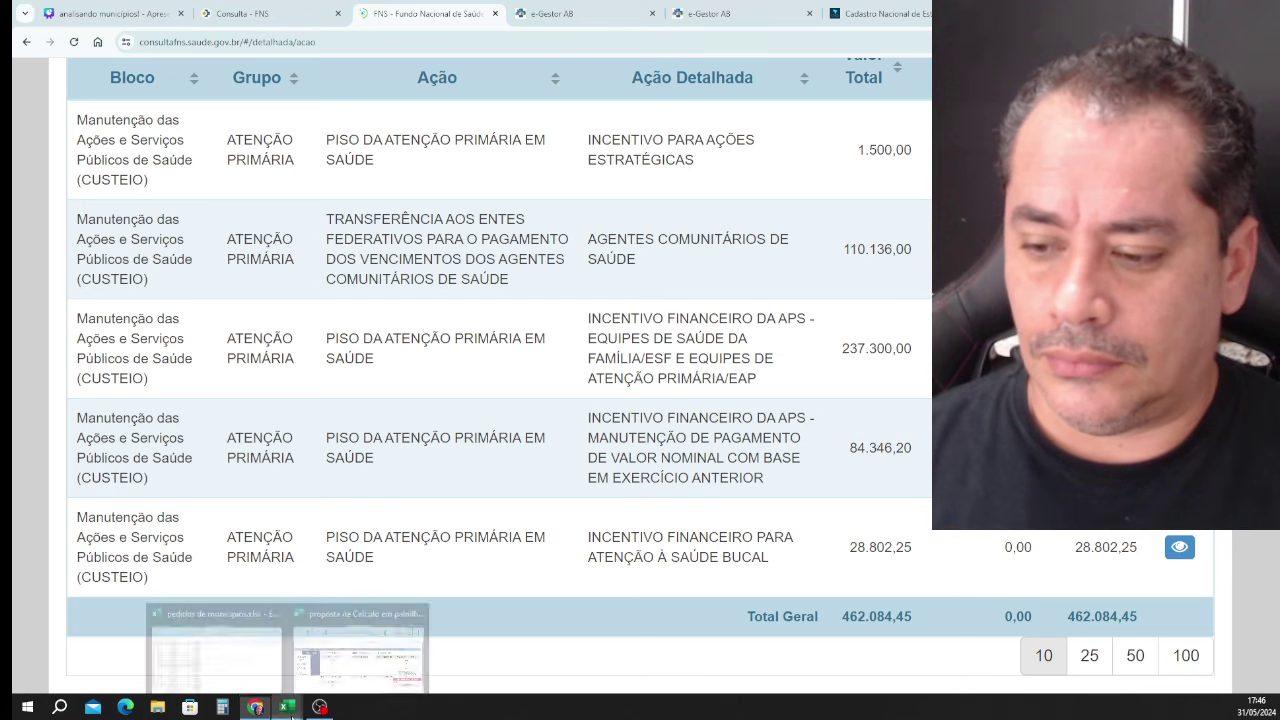
left_click(370, 650)
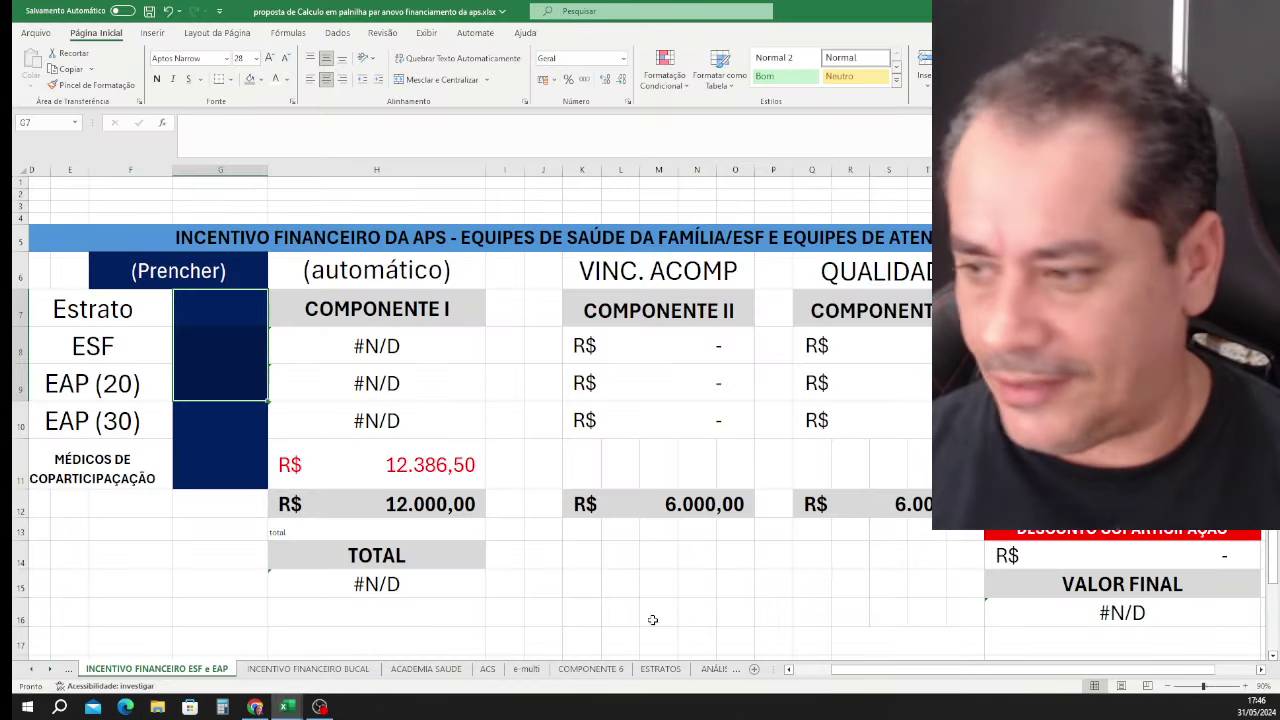
scroll(652, 630, "down", 2)
left_click(661, 669)
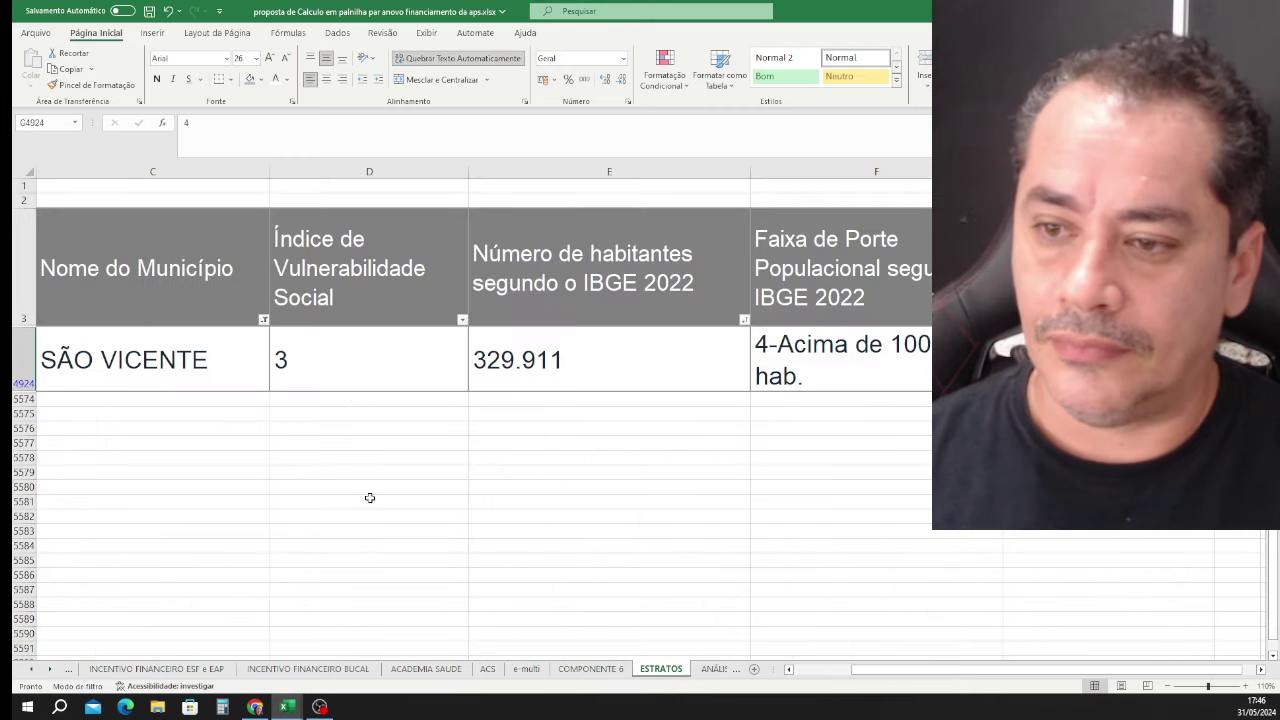
Clear the municipality name filter in the ESTRATOS table and filter the UF column to SC only.
left_click(263, 320)
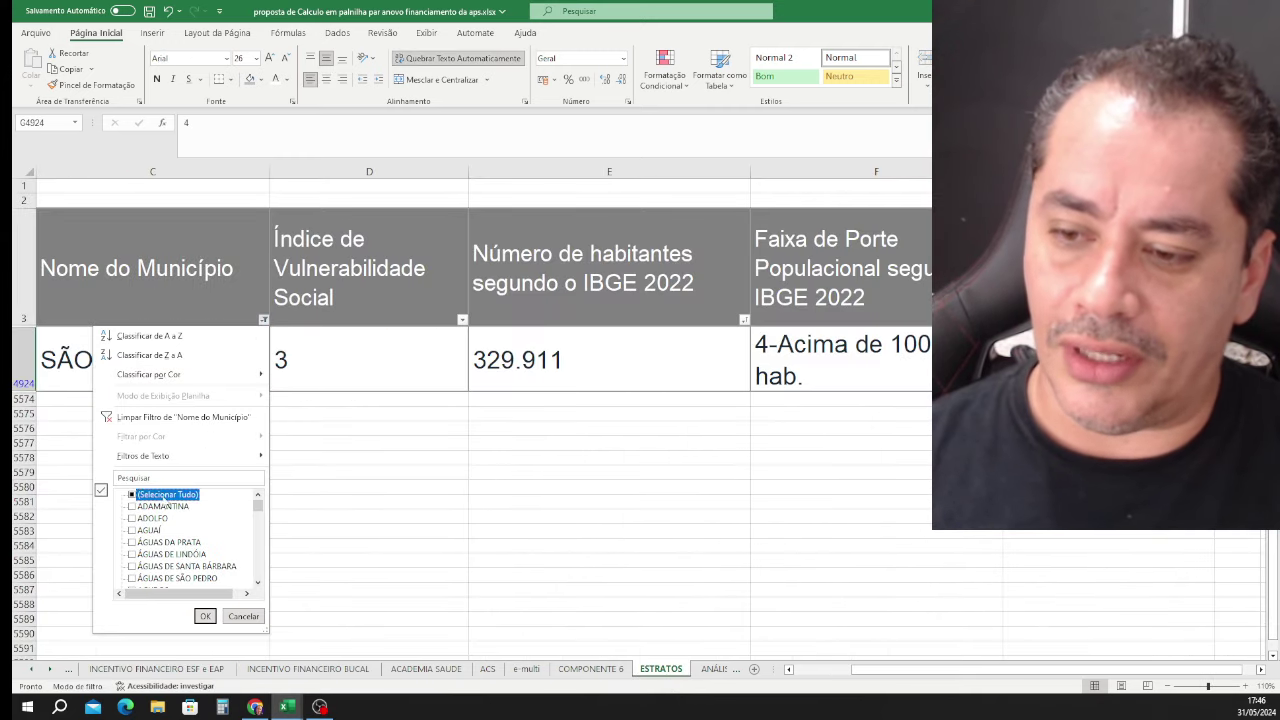
left_click(204, 616)
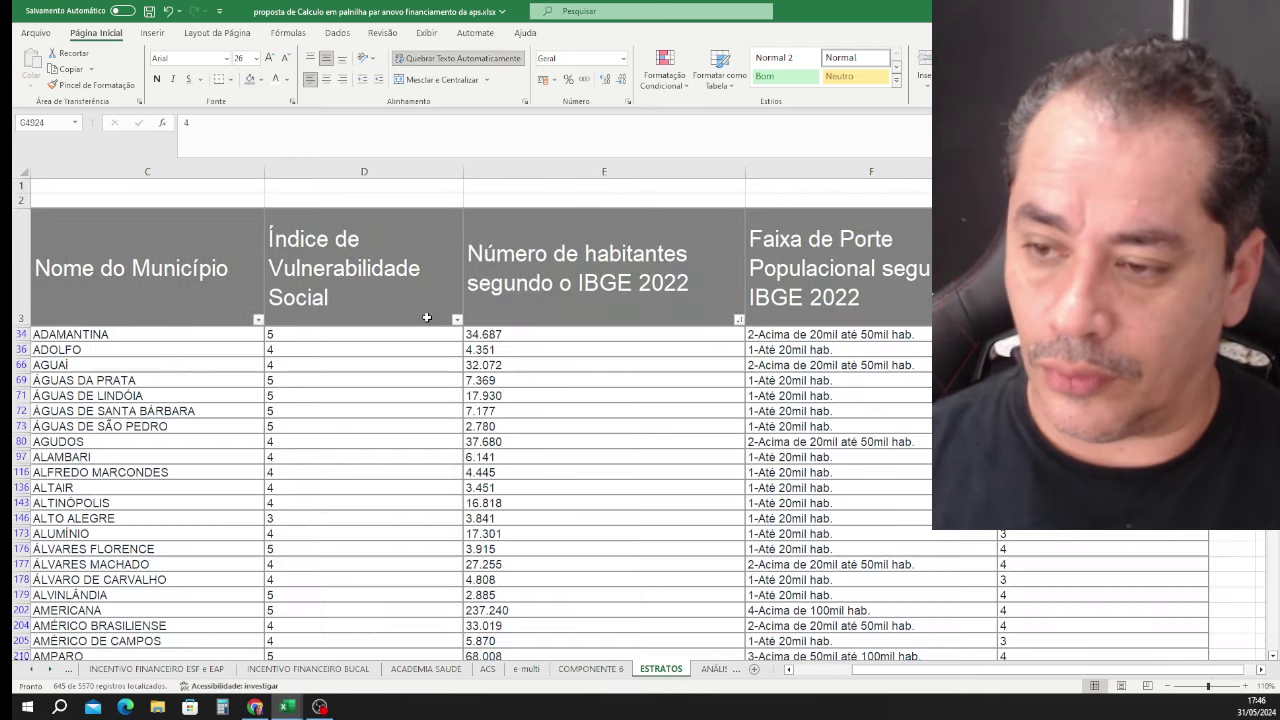
left_click(145, 352)
key("Home")
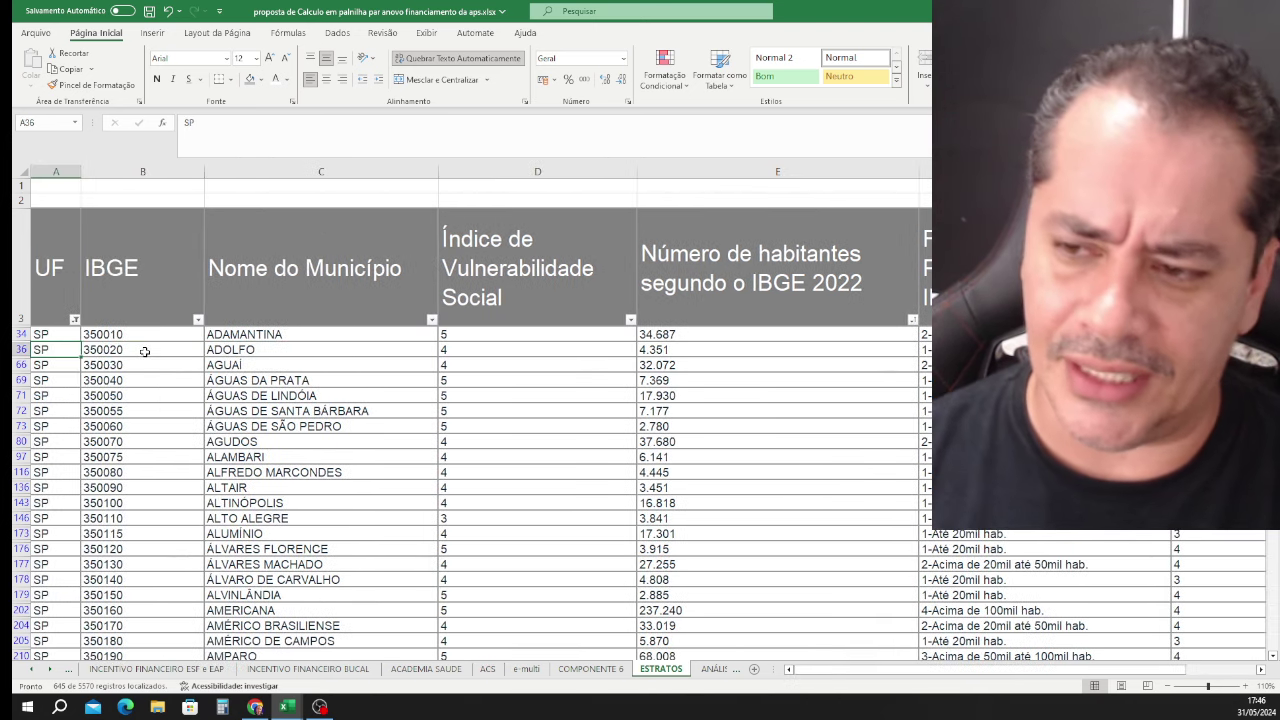
left_click(72, 318)
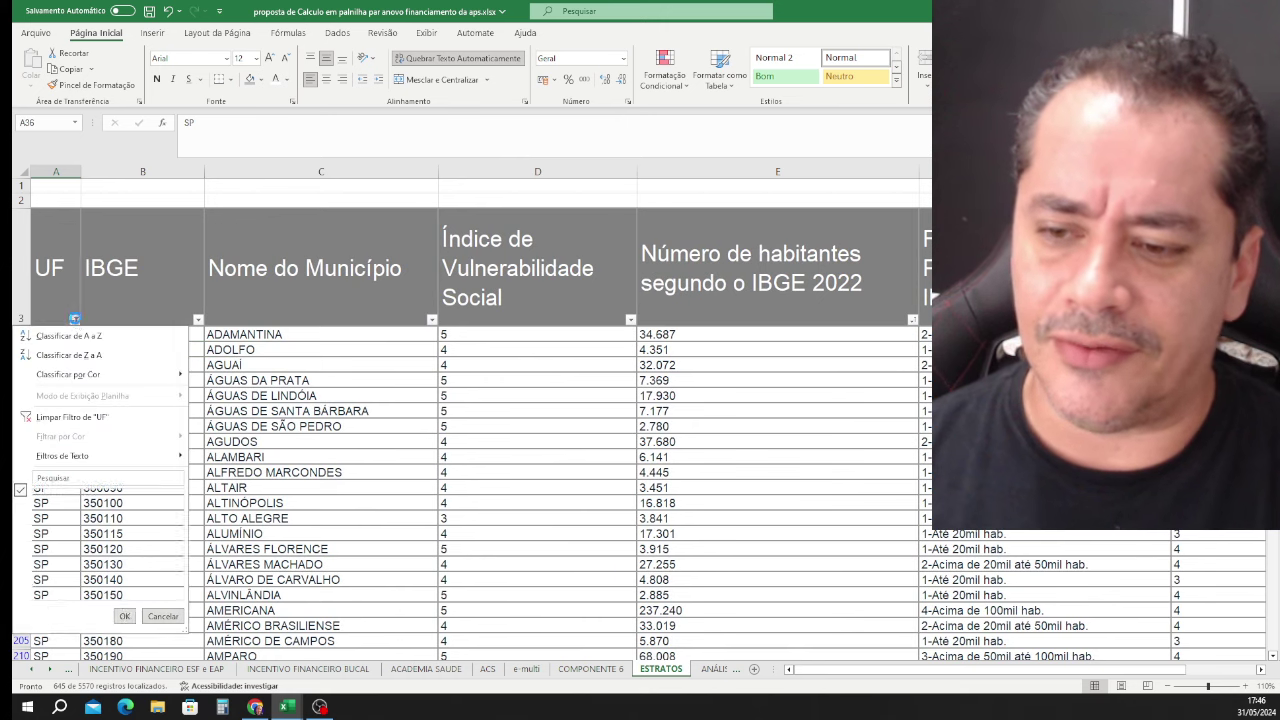
left_click(89, 495)
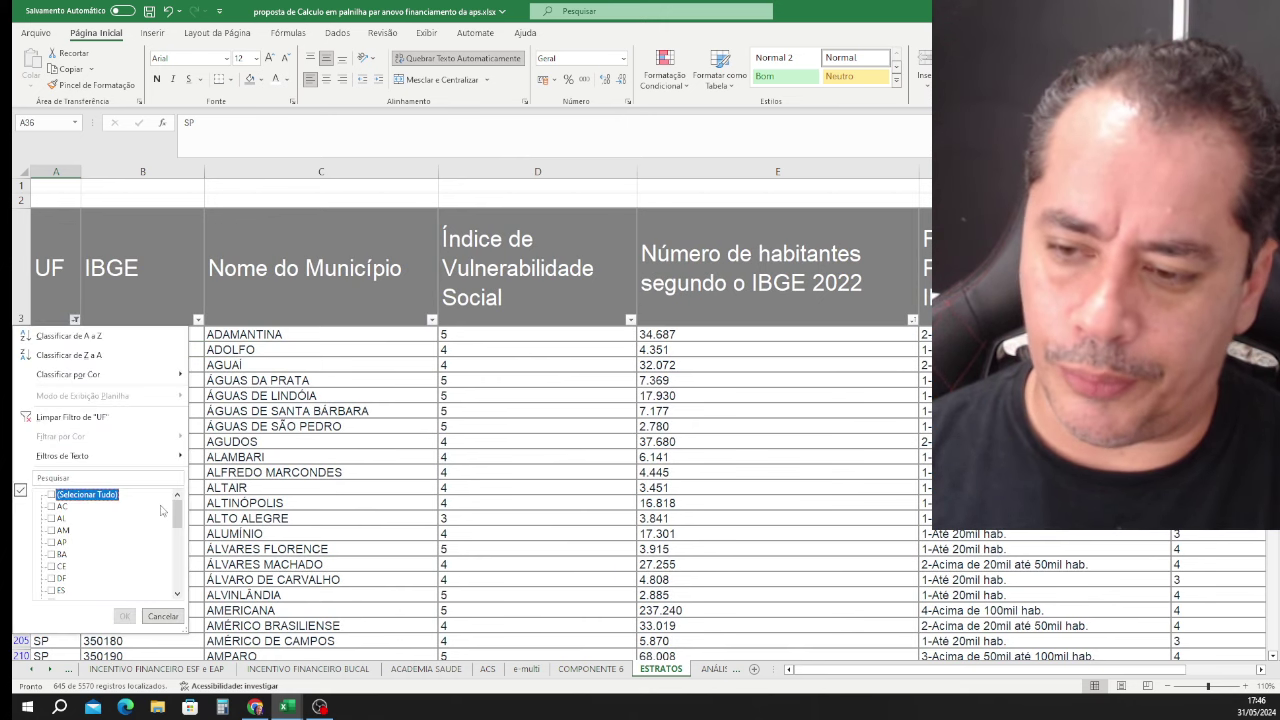
left_click_drag(178, 515, 176, 589)
left_click(124, 615)
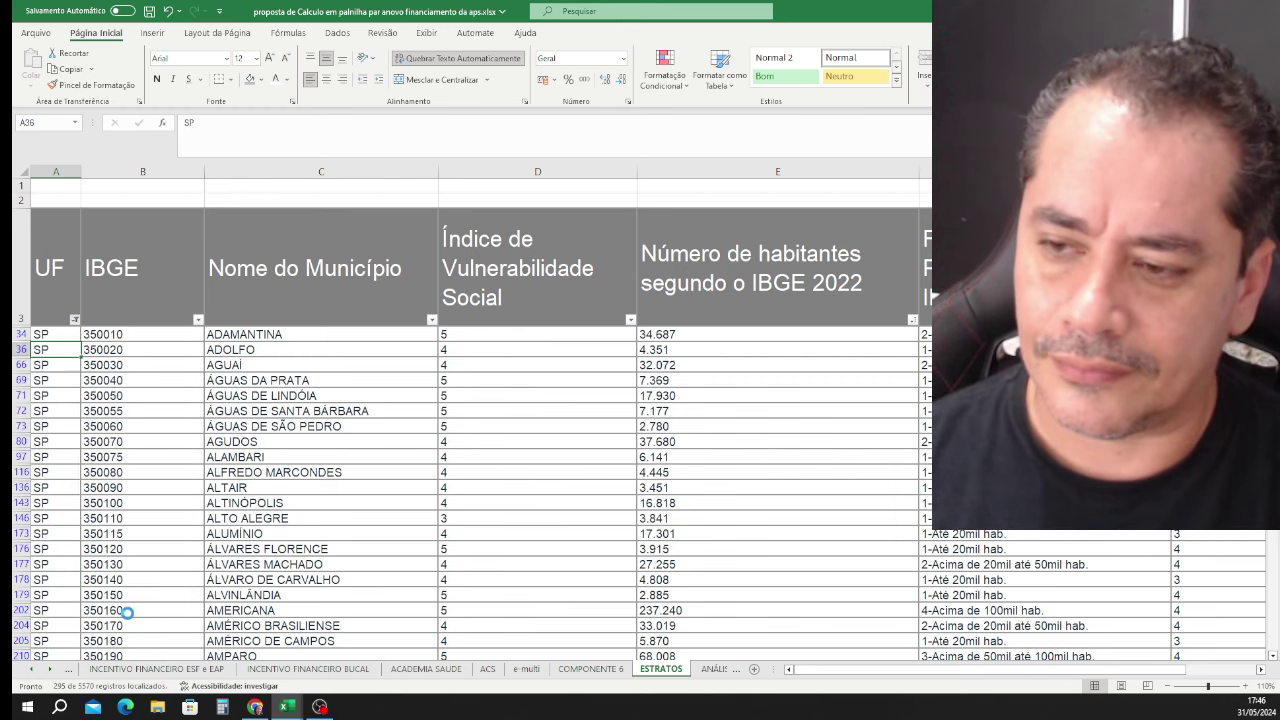
Filter the Nome do Município column with the search text "pen" to isolate Penha.
left_click(433, 321)
left_click(388, 477)
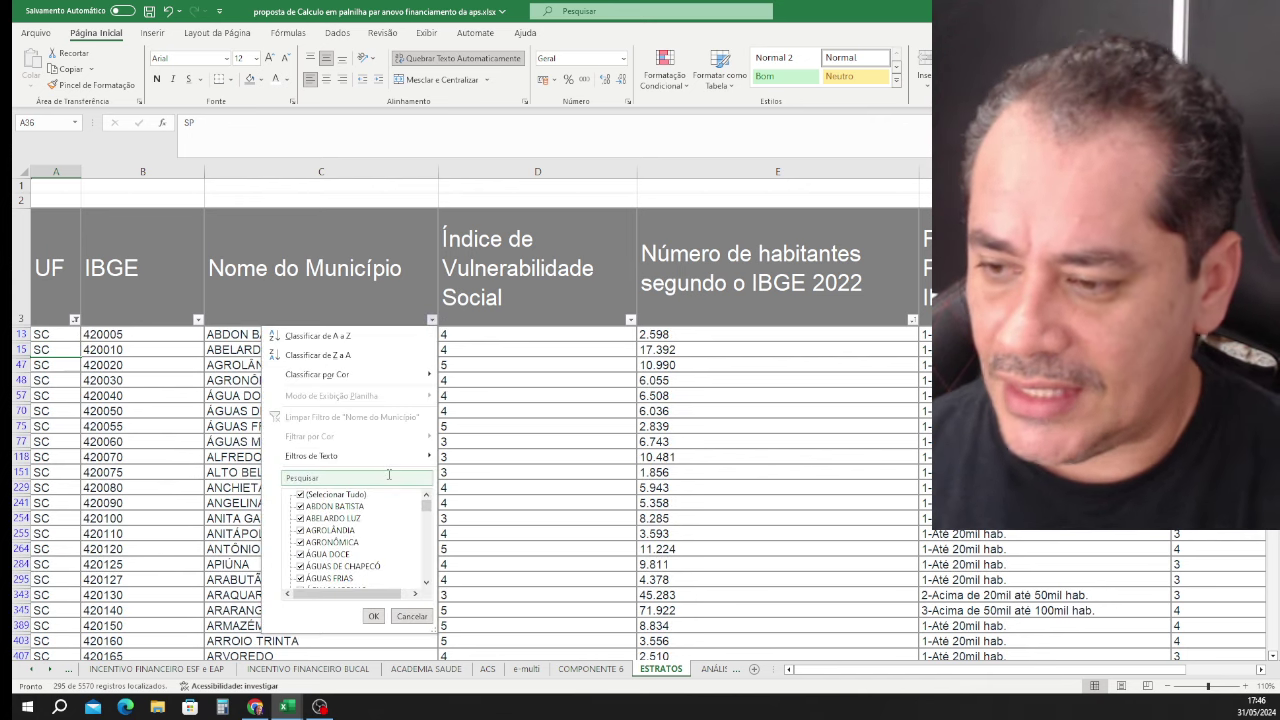
type("pen")
key("Return")
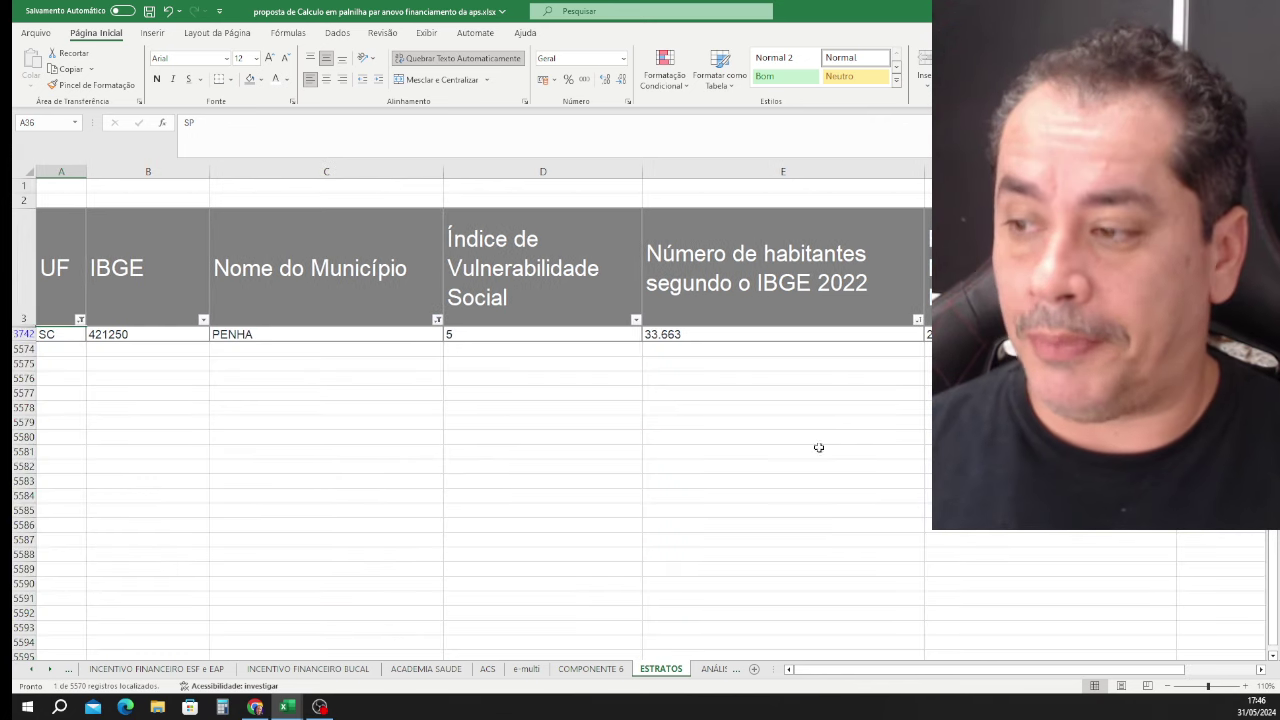
Set the font size of Penha's row in the ESTRATOS sheet to 18 and check its IED column.
left_click(688, 335)
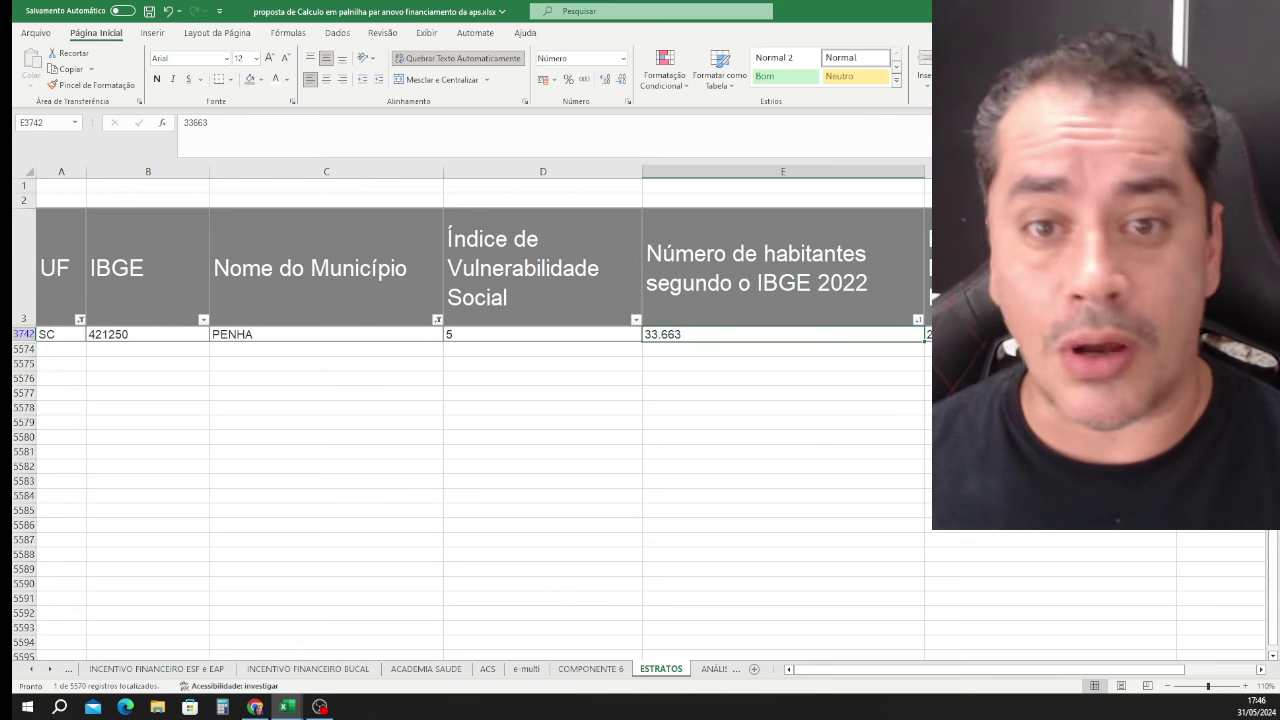
key("alt+Tab")
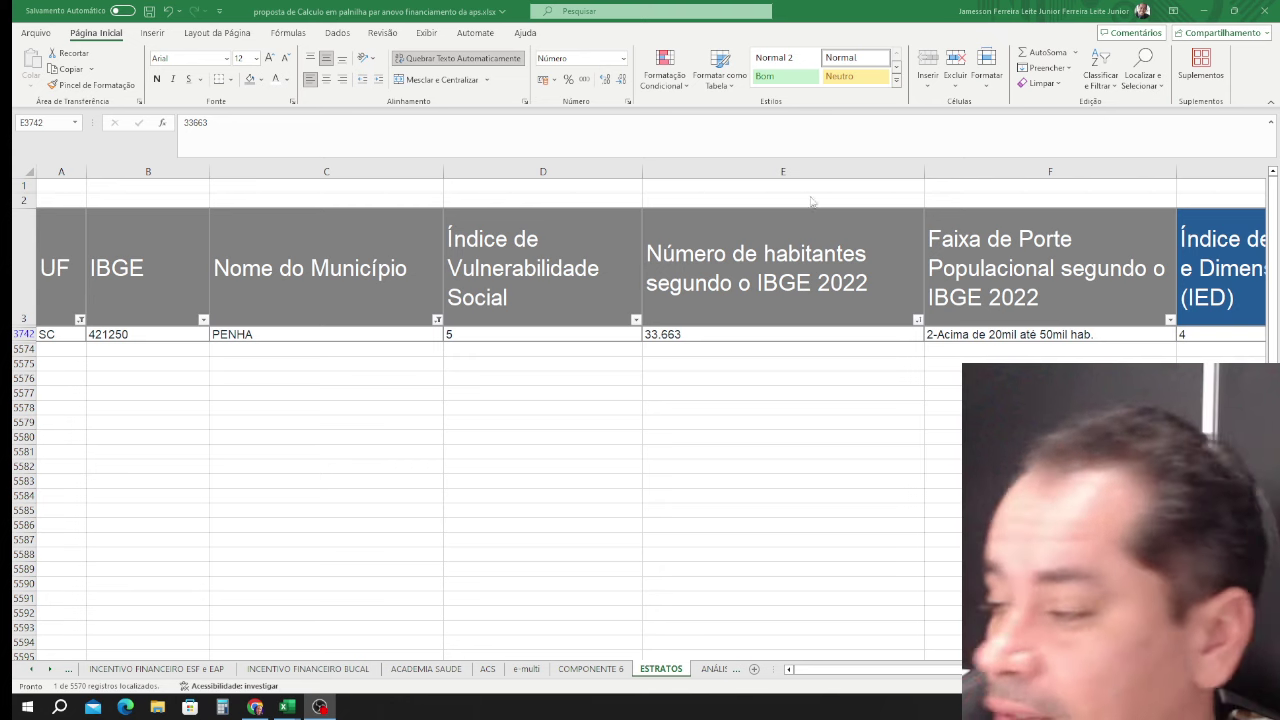
left_click(700, 334)
left_click_drag(1248, 335, 53, 336)
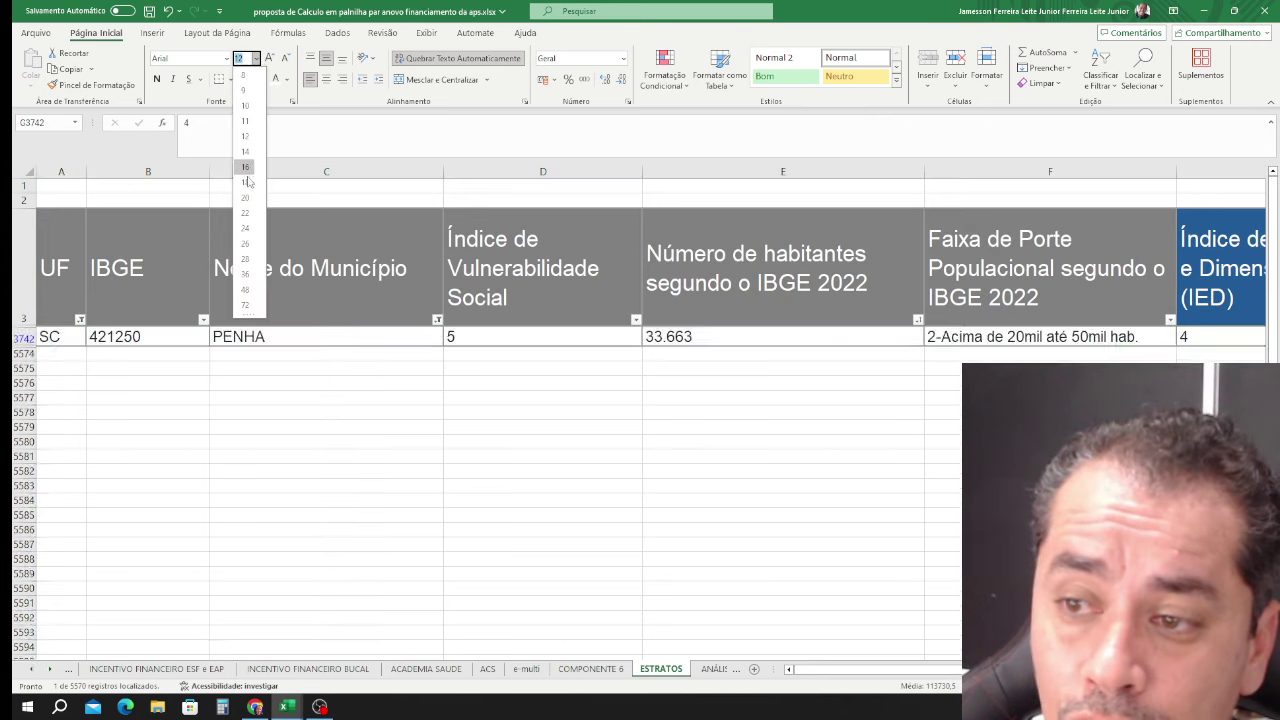
left_click(247, 182)
scroll(730, 420, "right", 2)
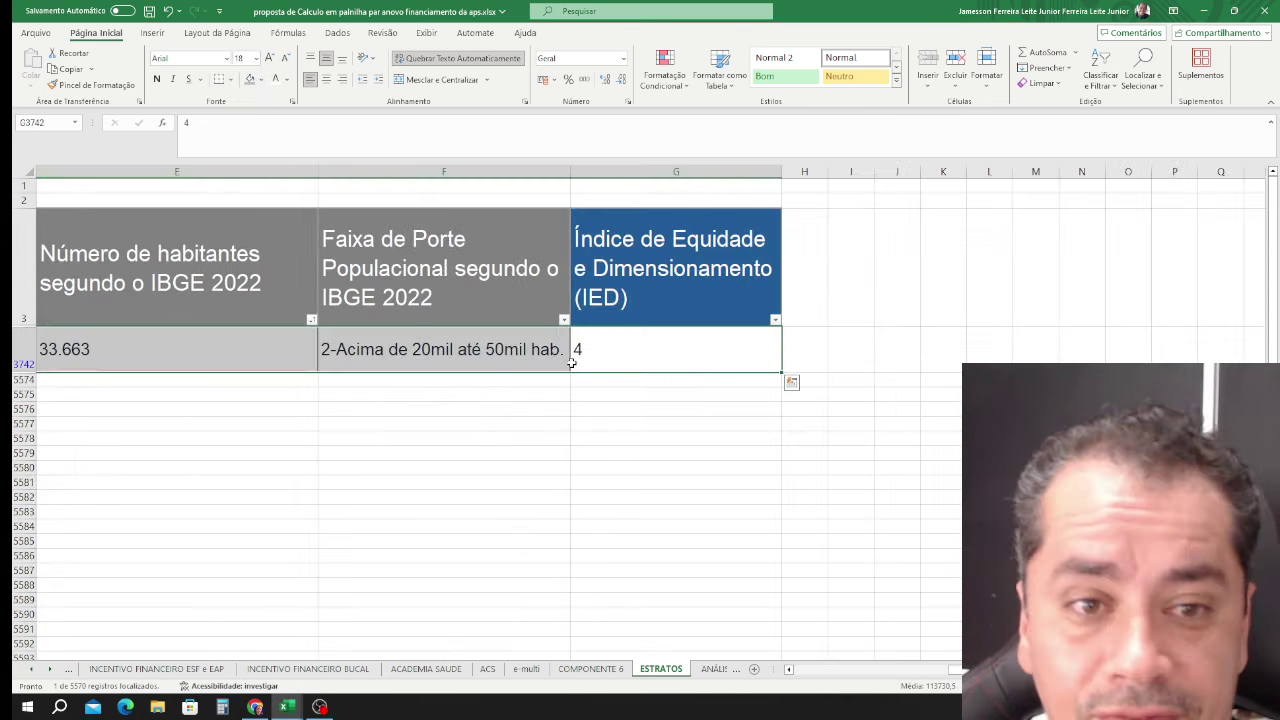
left_click(730, 422)
left_click(738, 378)
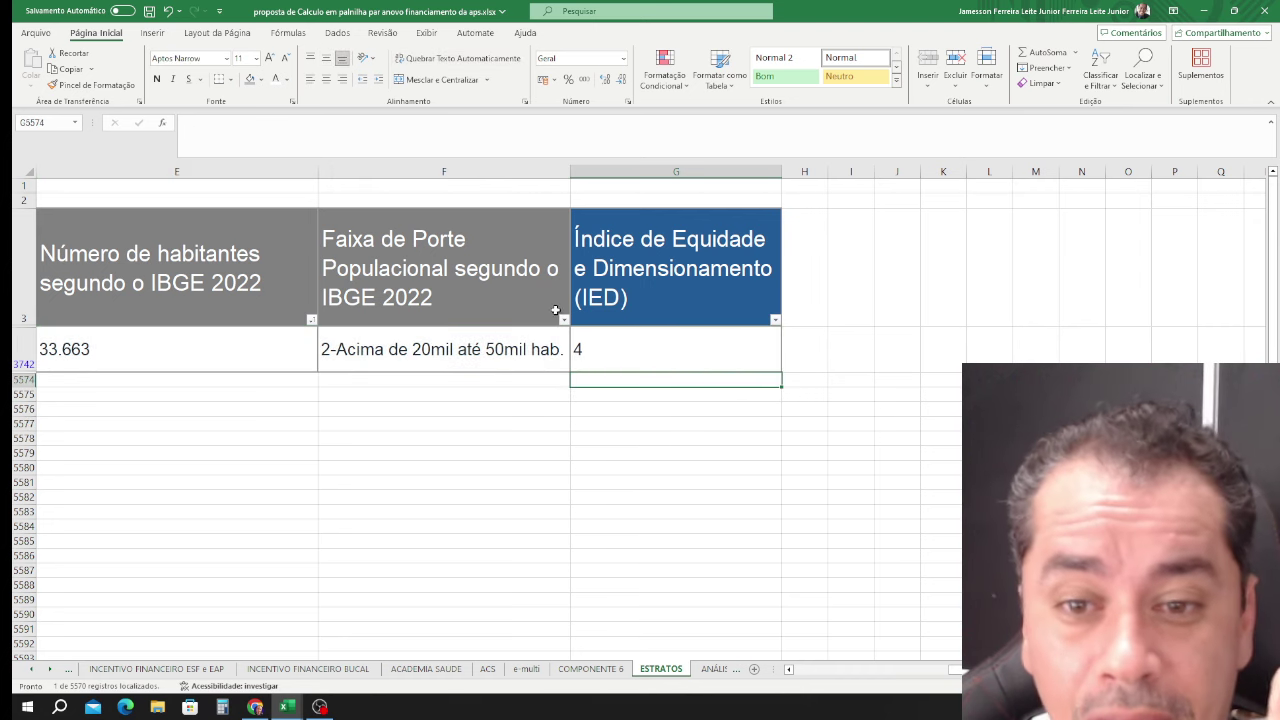
Open the INCENTIVO FINANCEIRO ESF e EAP calculation sheet.
key("alt+Tab")
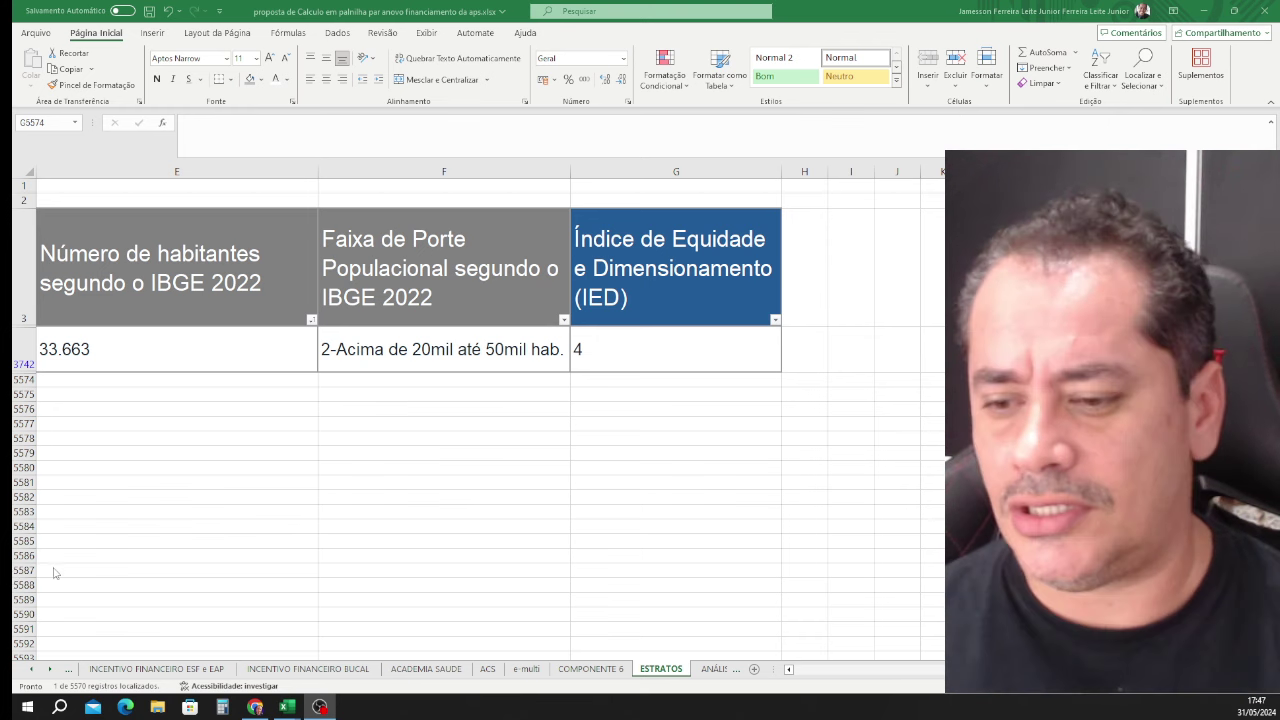
left_click(120, 670)
scroll(558, 549, "up", 3)
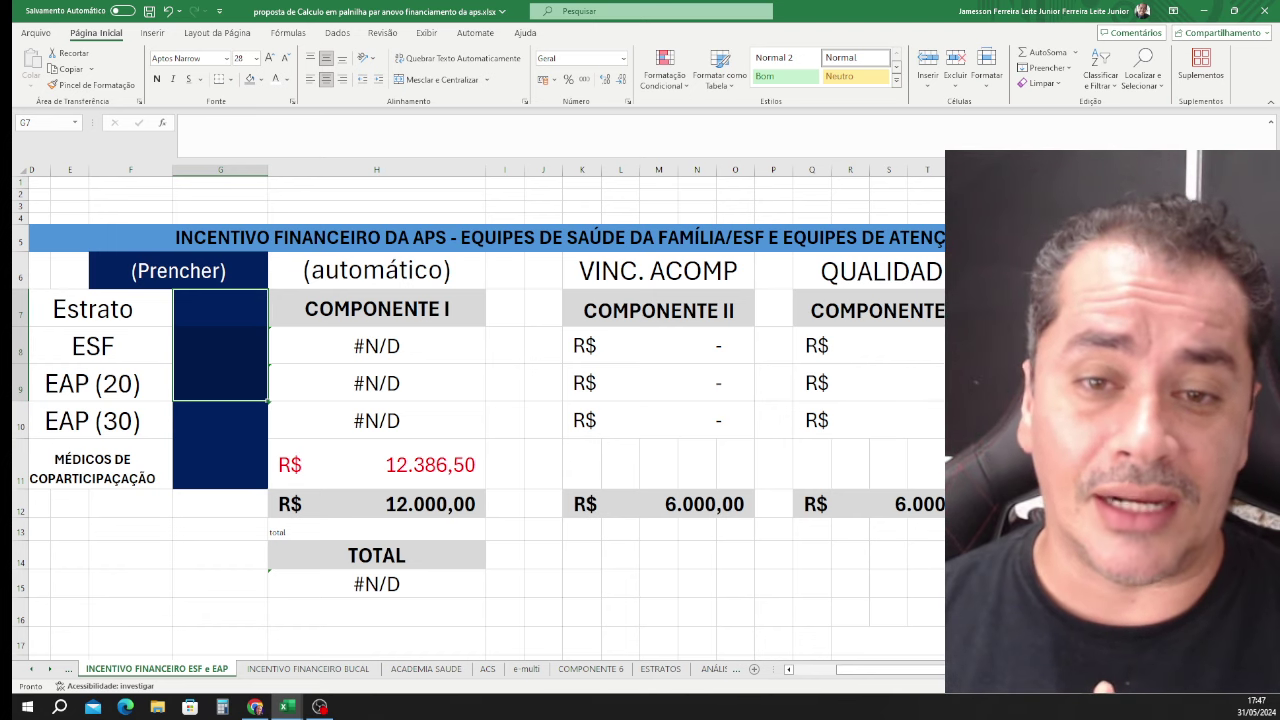
key("alt+Tab")
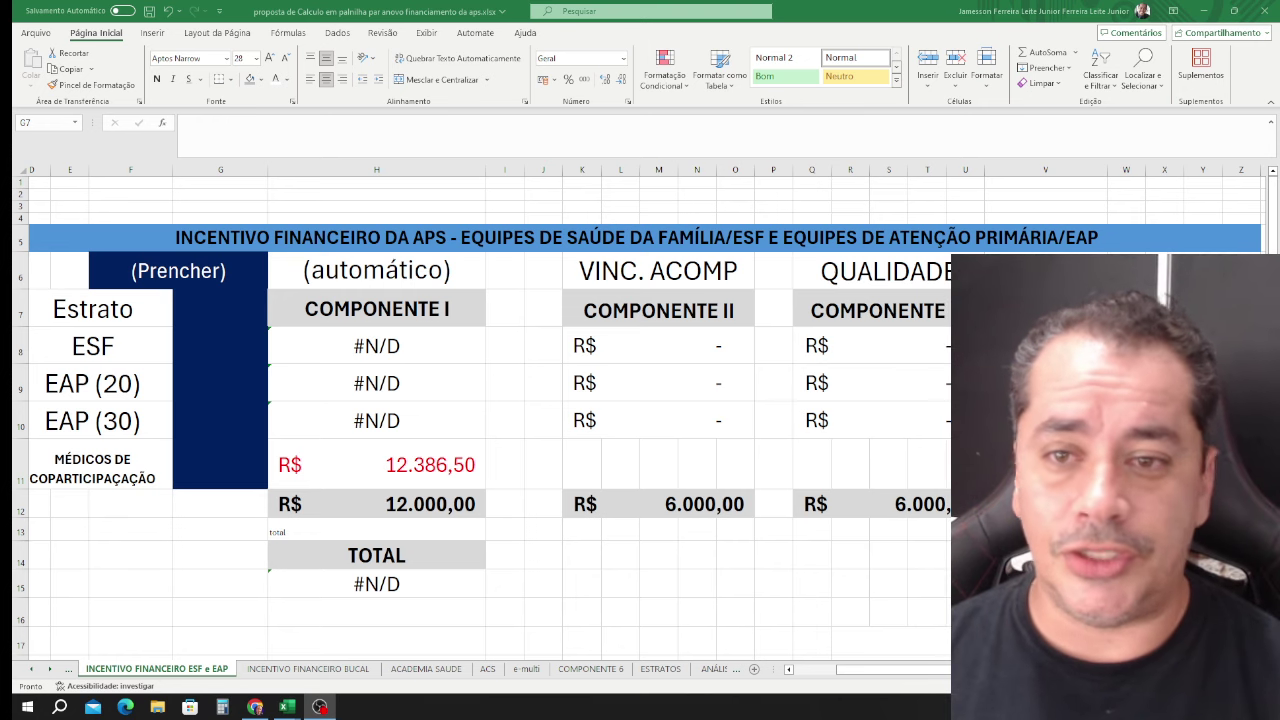
Switch to the browser and look up the paid ESF and EAP team counts in e-Gestor AB's Capitação Ponderada table.
left_click(1205, 10)
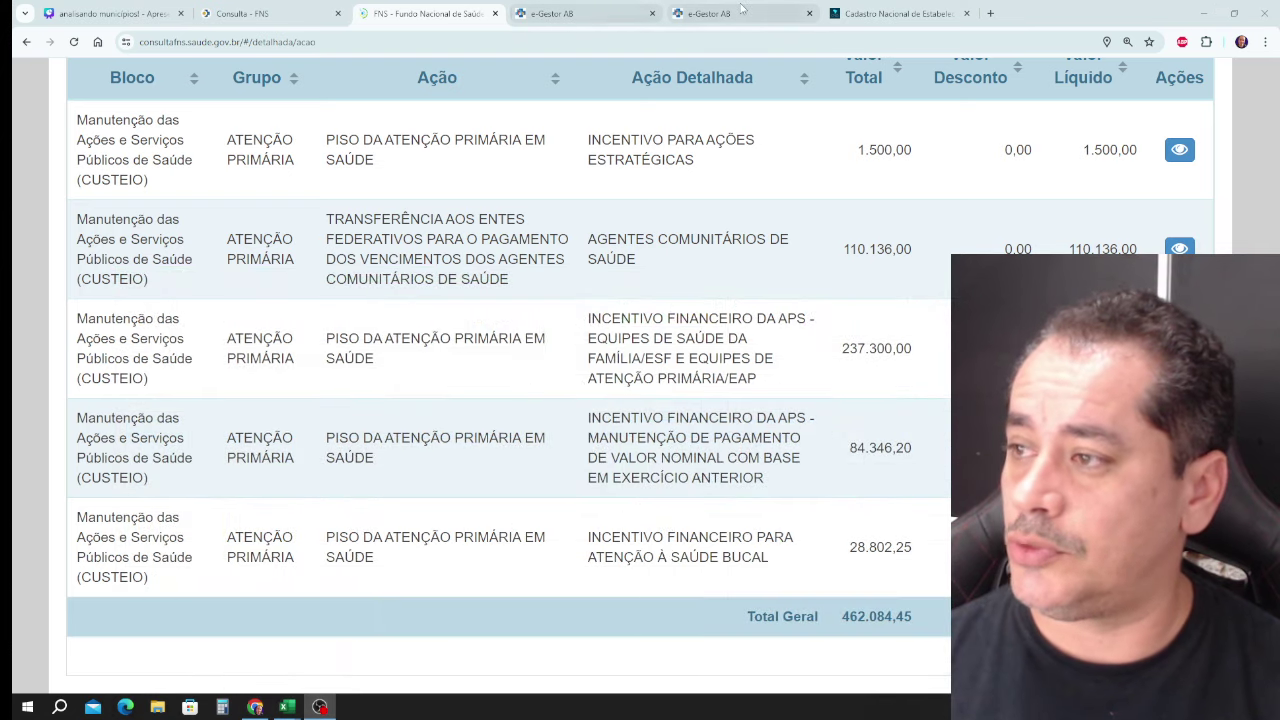
left_click(742, 10)
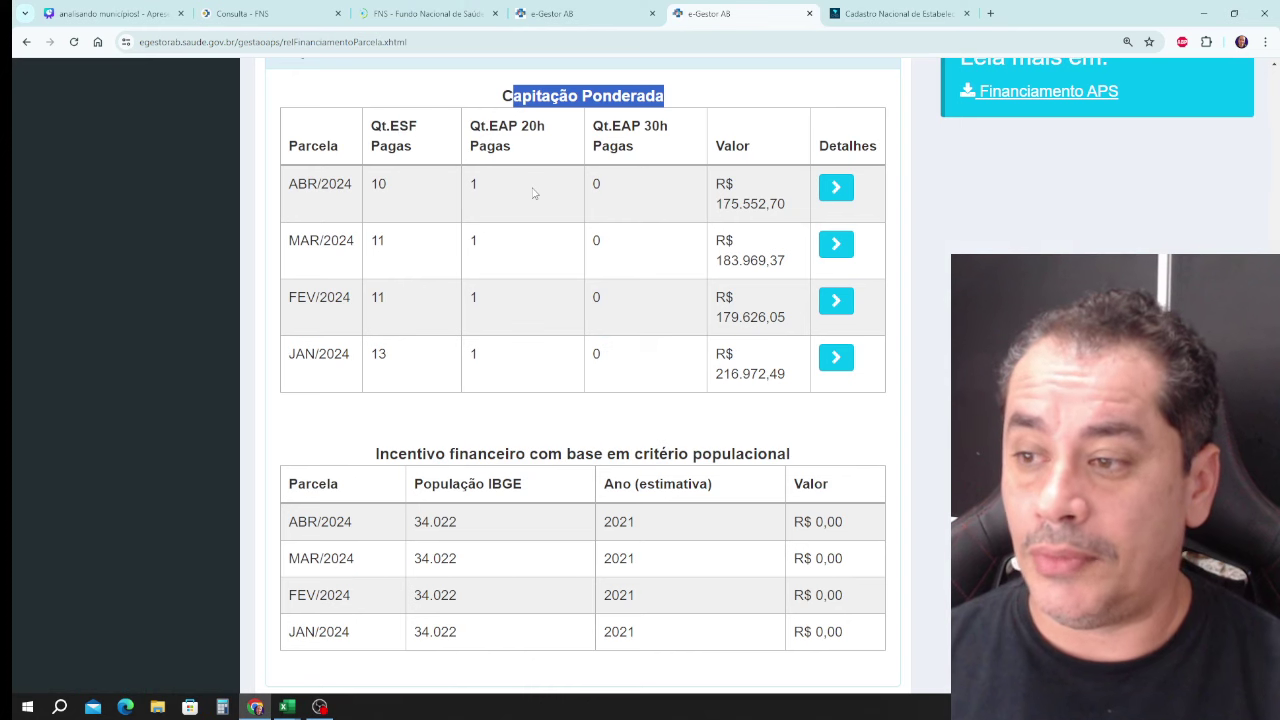
left_click(833, 13)
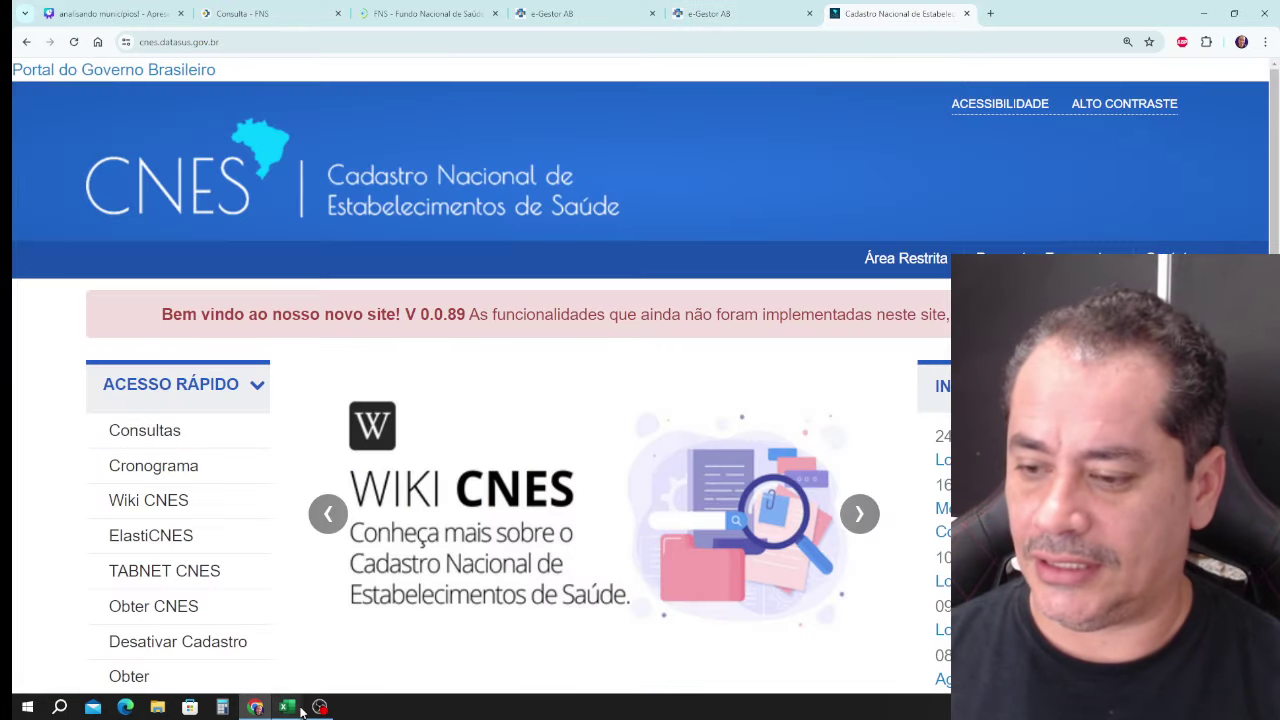
mouse_move(299, 709)
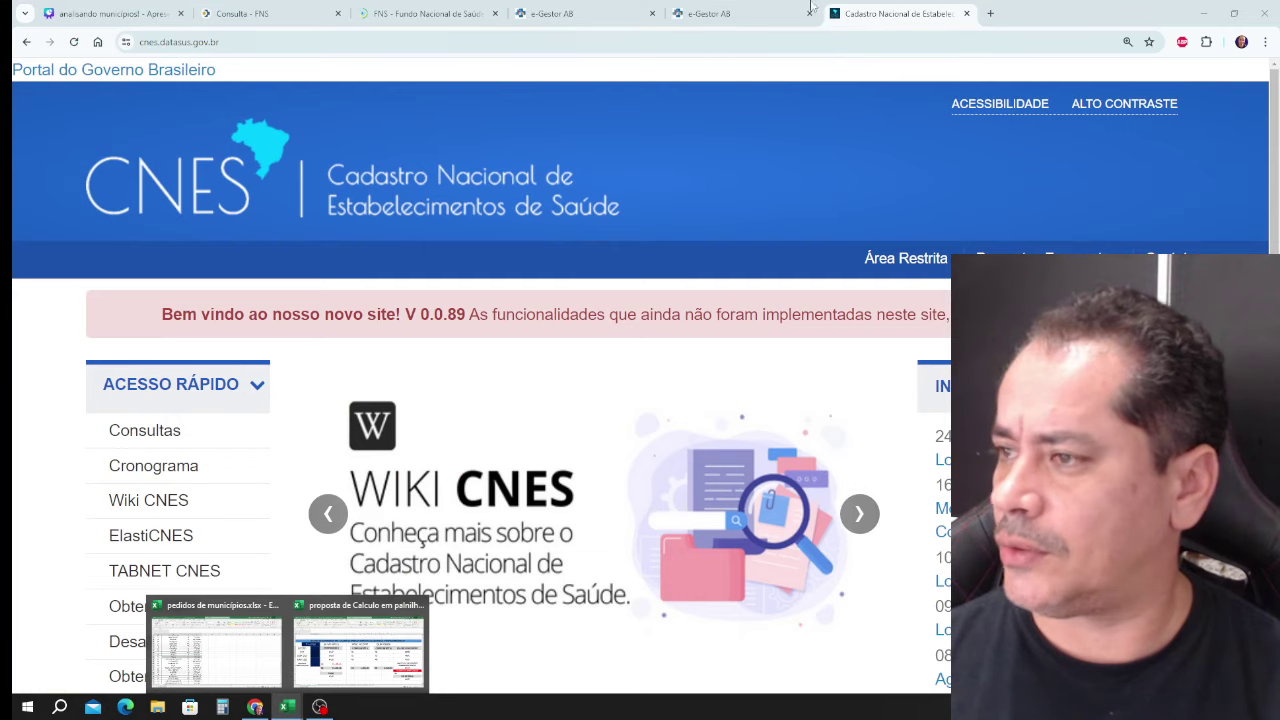
left_click(533, 10)
left_click(727, 10)
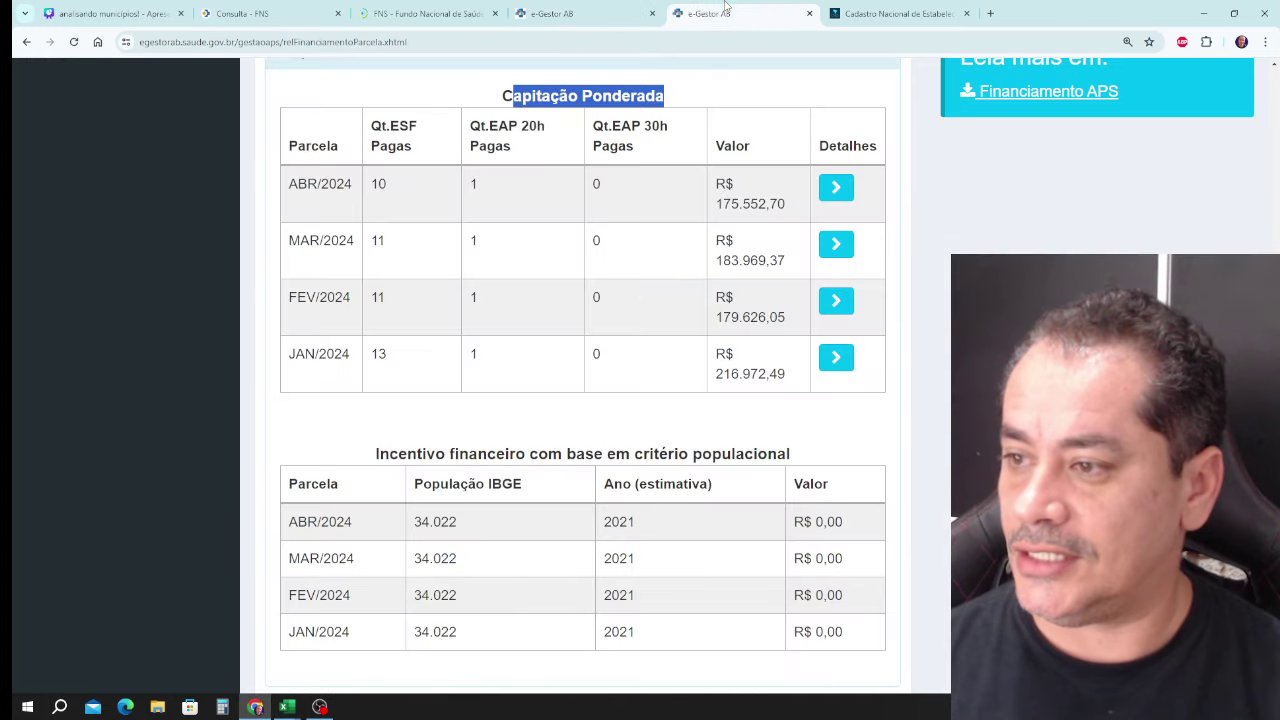
scroll(280, 648, "down", 4)
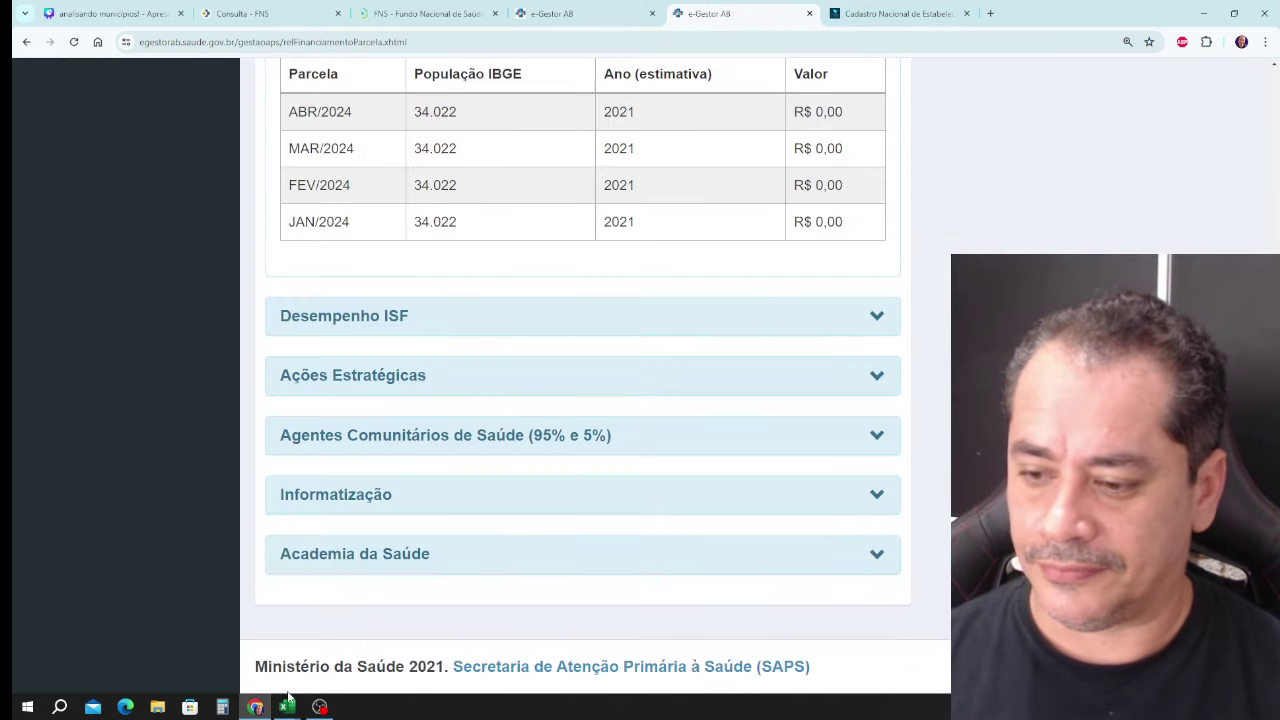
Return to the Excel calculation sheet and fill in Estrato 4, ESF 10 and EAP (20) 1.
mouse_move(290, 708)
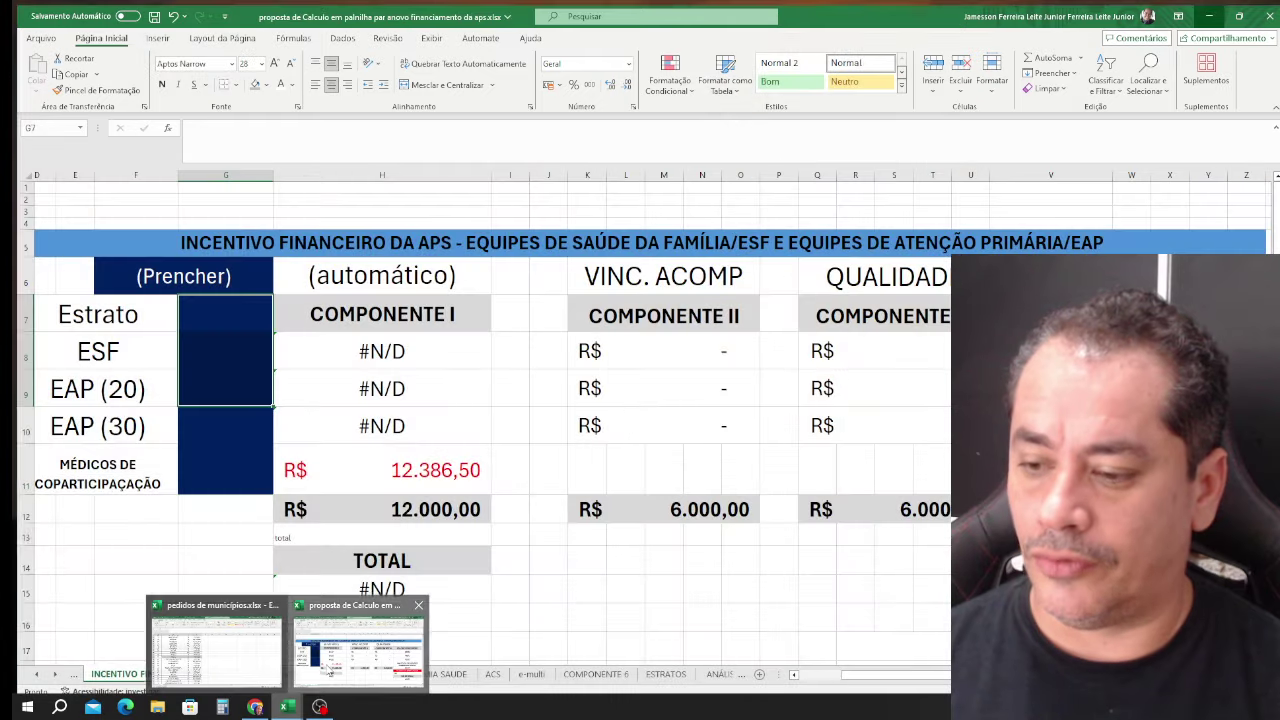
left_click(358, 645)
left_click(228, 297)
type("4")
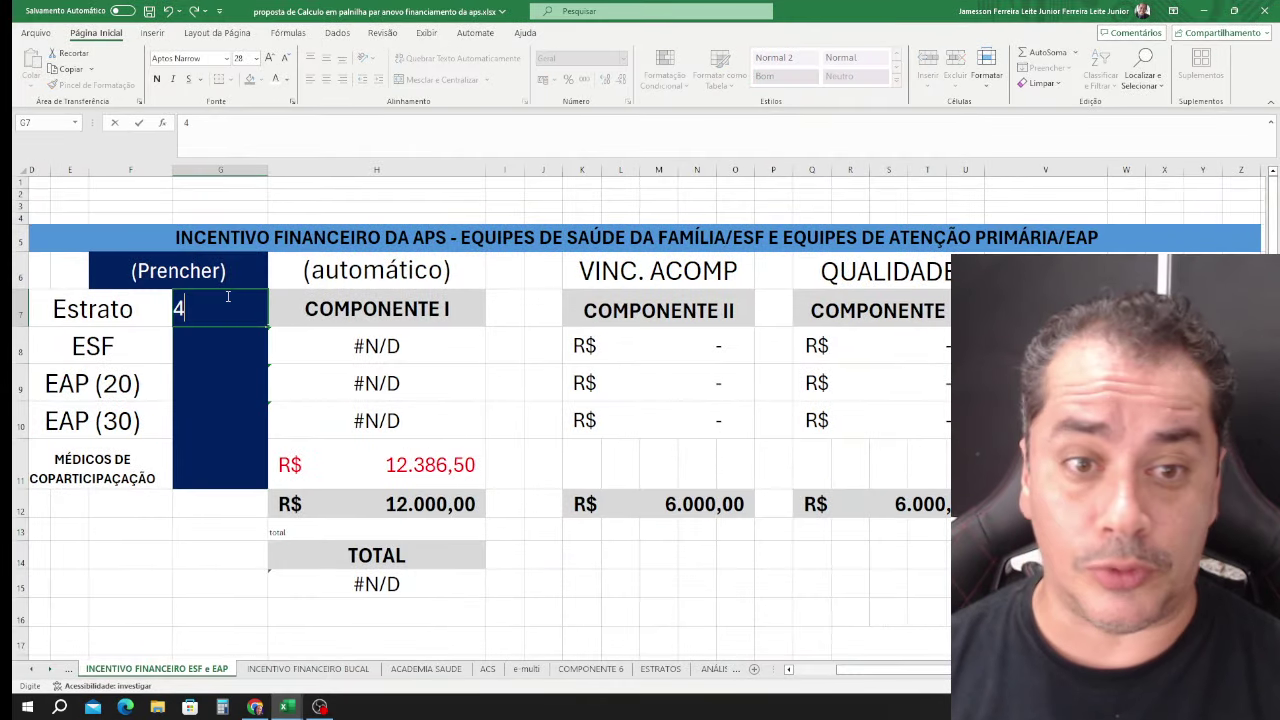
key("Return")
type("10")
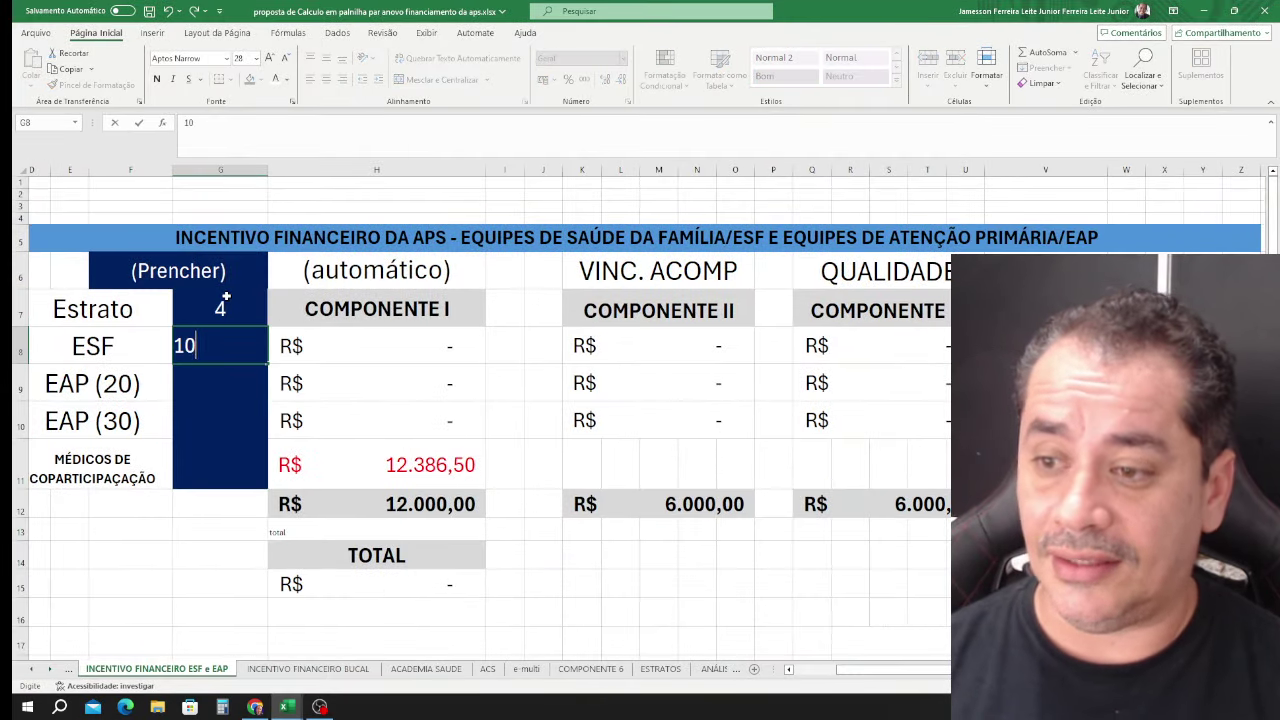
key("Return")
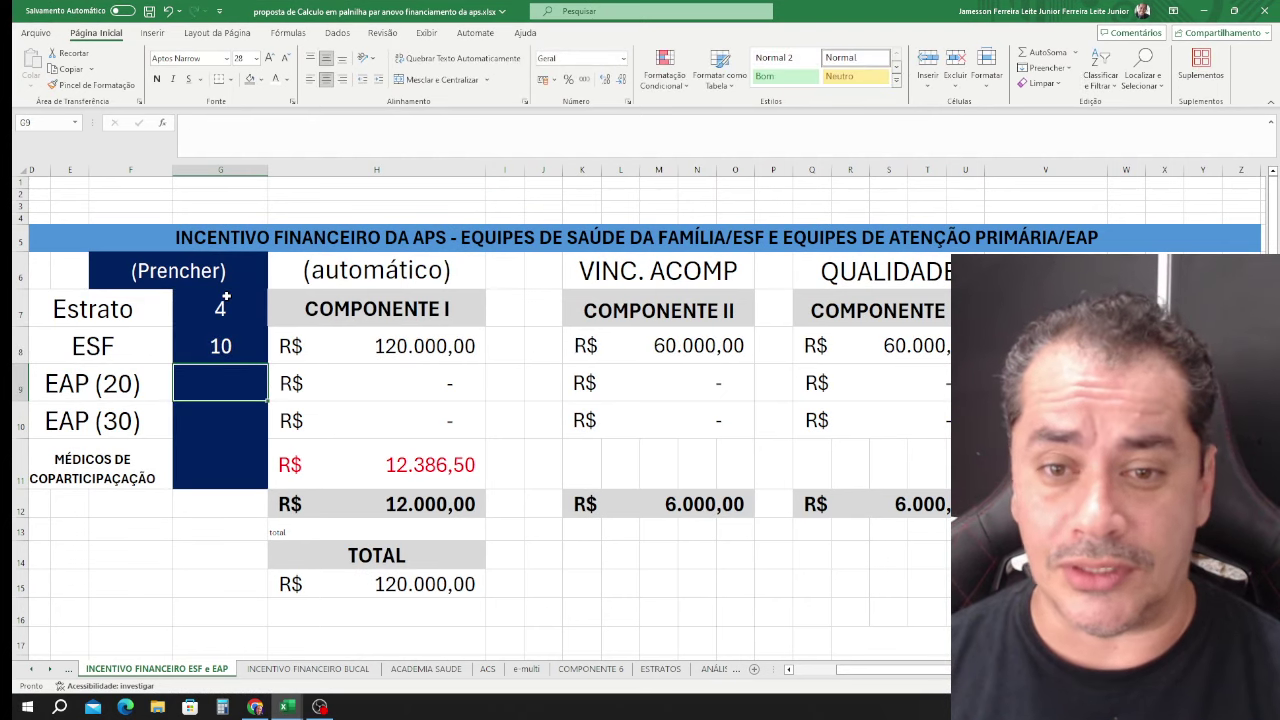
type("1")
key("Return")
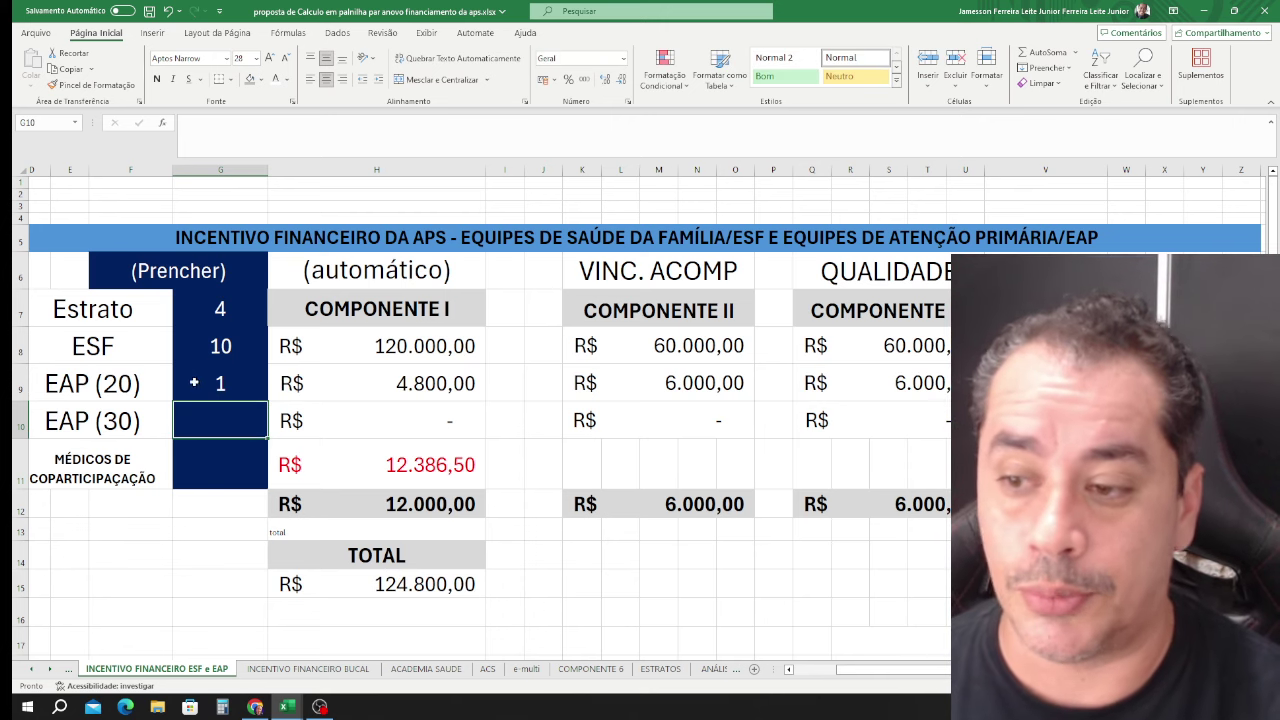
Examine the Componente I amounts for the ESF and EAP (20) teams and the Componente I total.
left_click(222, 345)
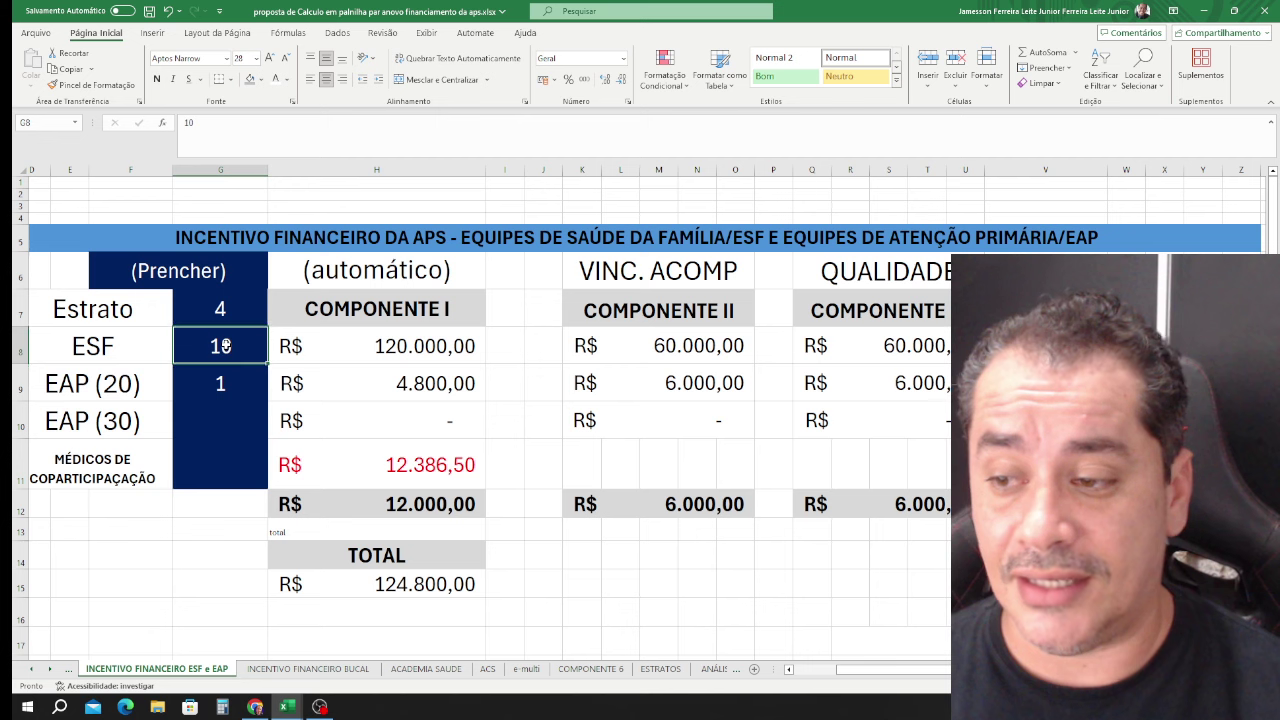
left_click(360, 345)
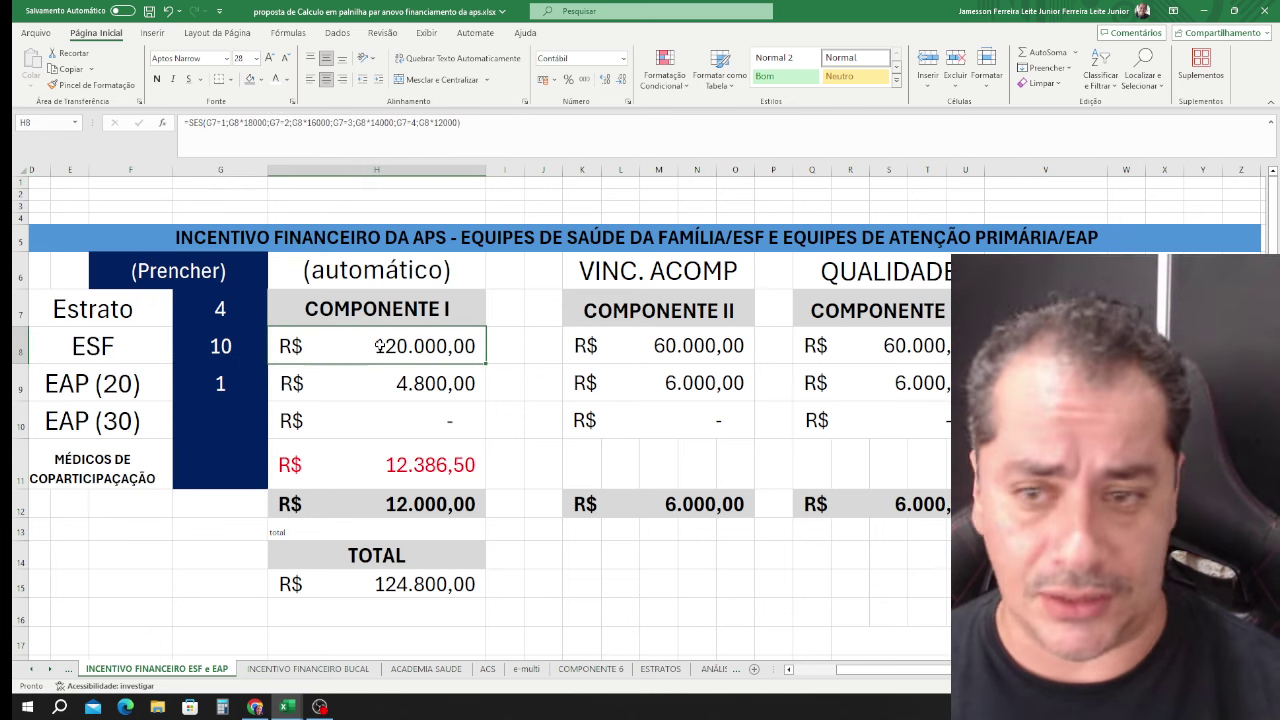
left_click(224, 386)
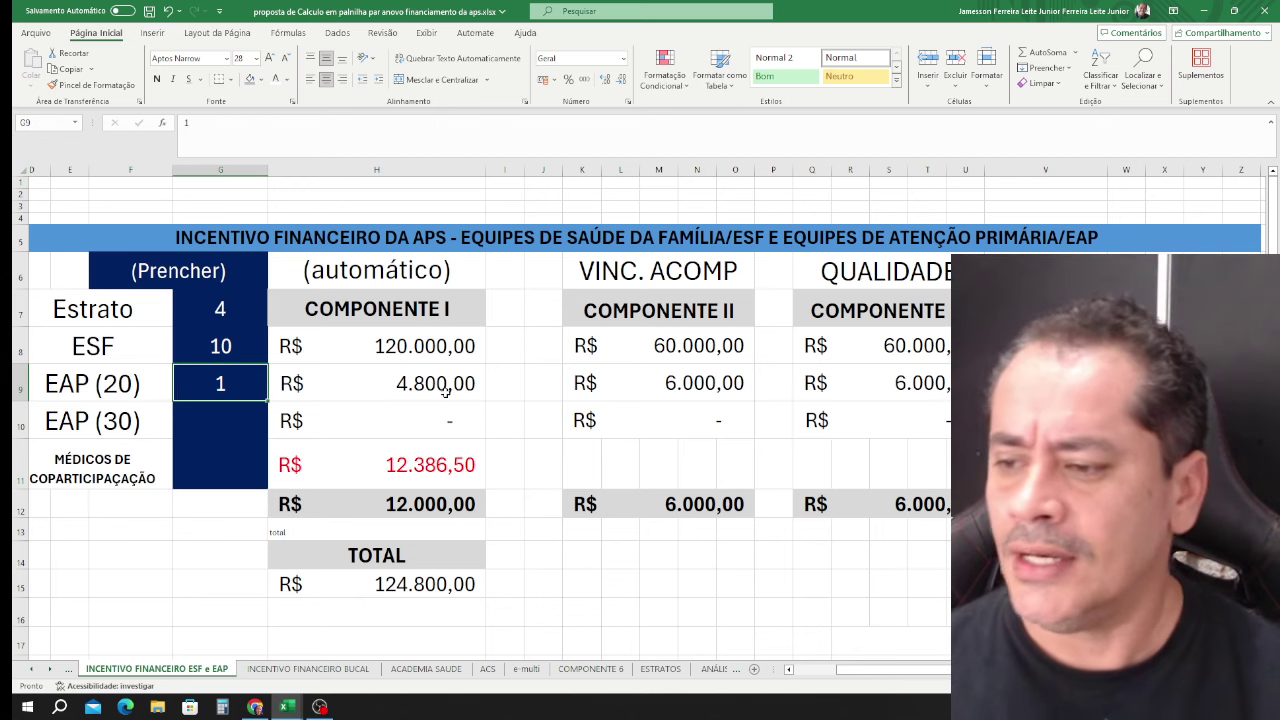
left_click(413, 587)
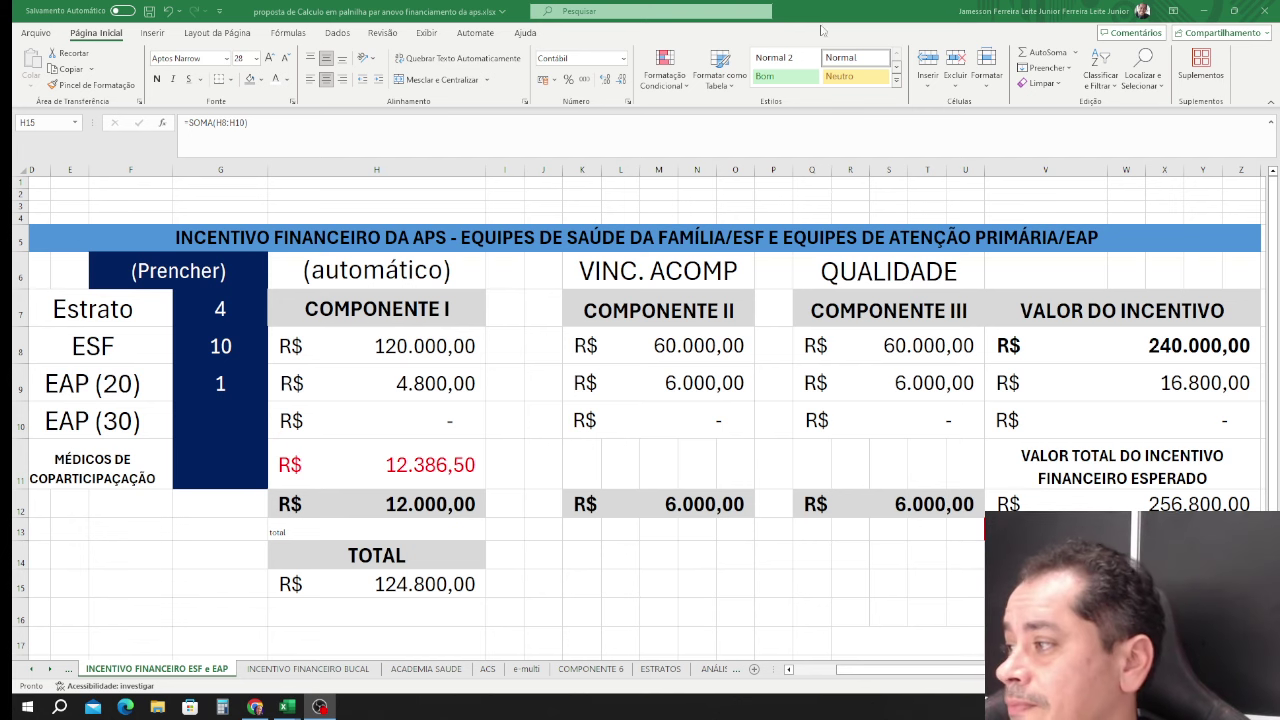
Copy the total value of the APS incentive for ESF and EAP teams from the FNS detailed transfers and return to the Excel workbook.
left_click(1203, 11)
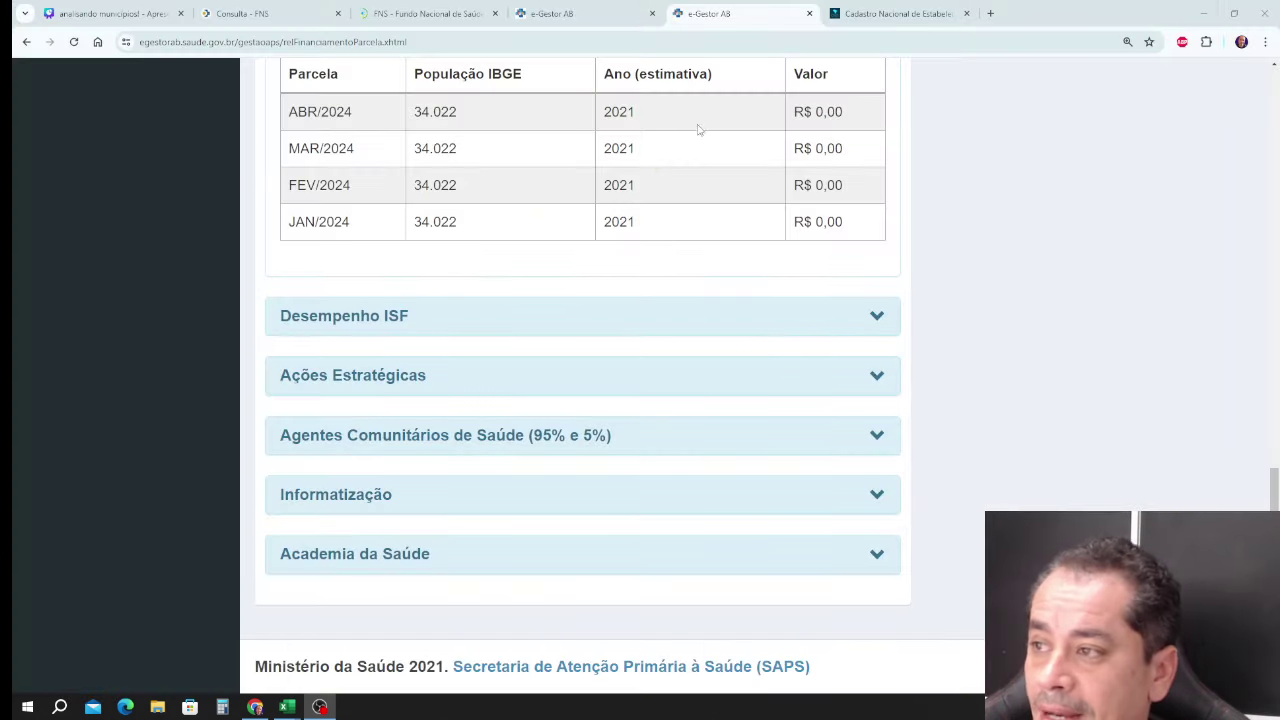
left_click(443, 9)
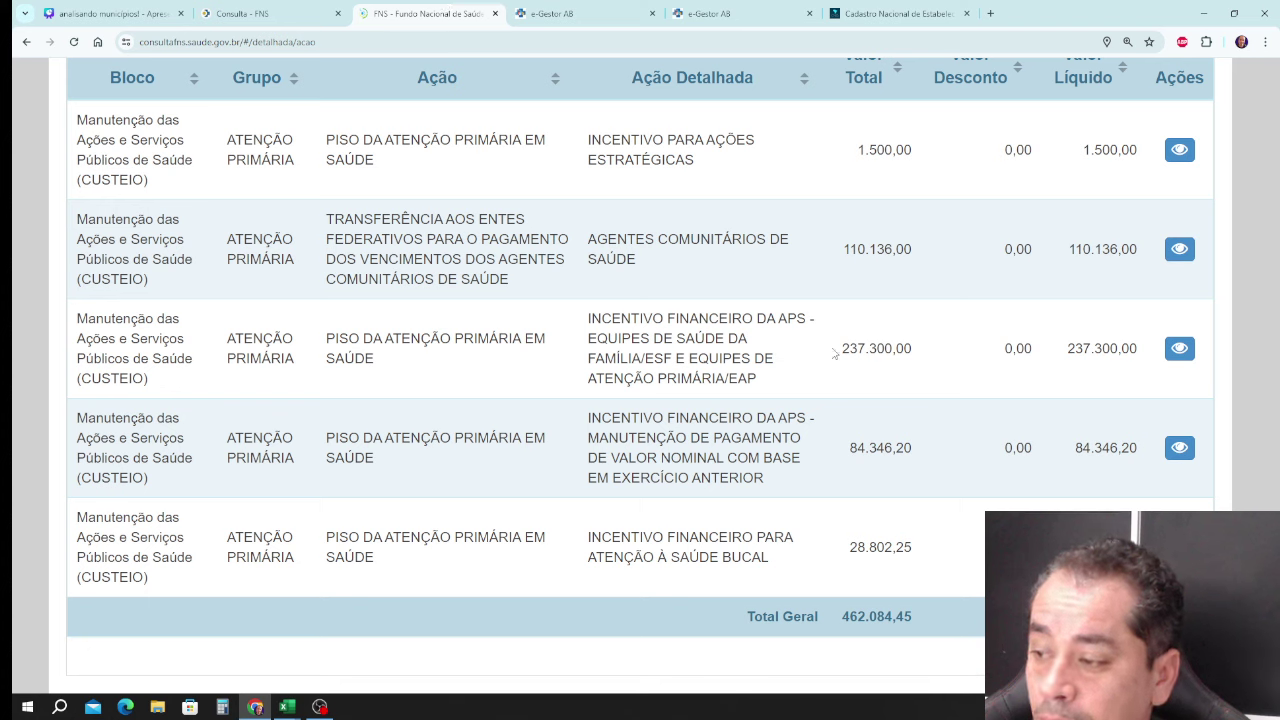
left_click_drag(838, 352, 923, 359)
key("ctrl+c")
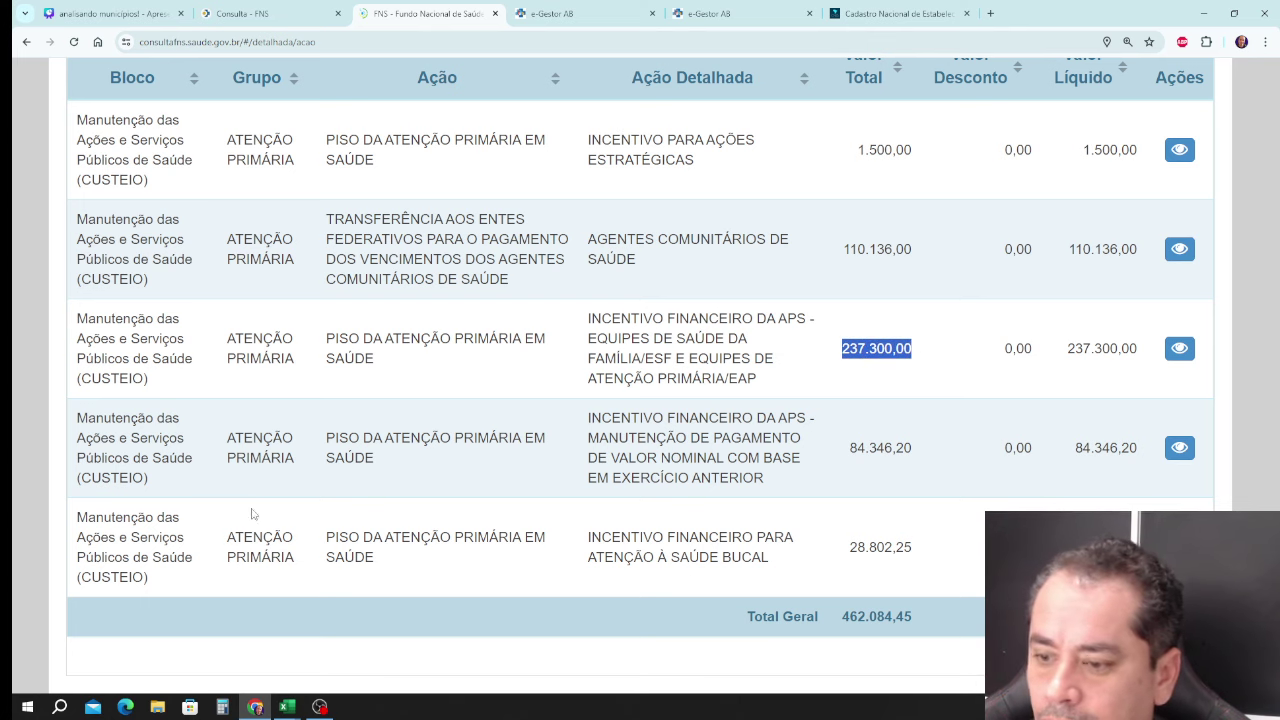
mouse_move(287, 707)
left_click(330, 654)
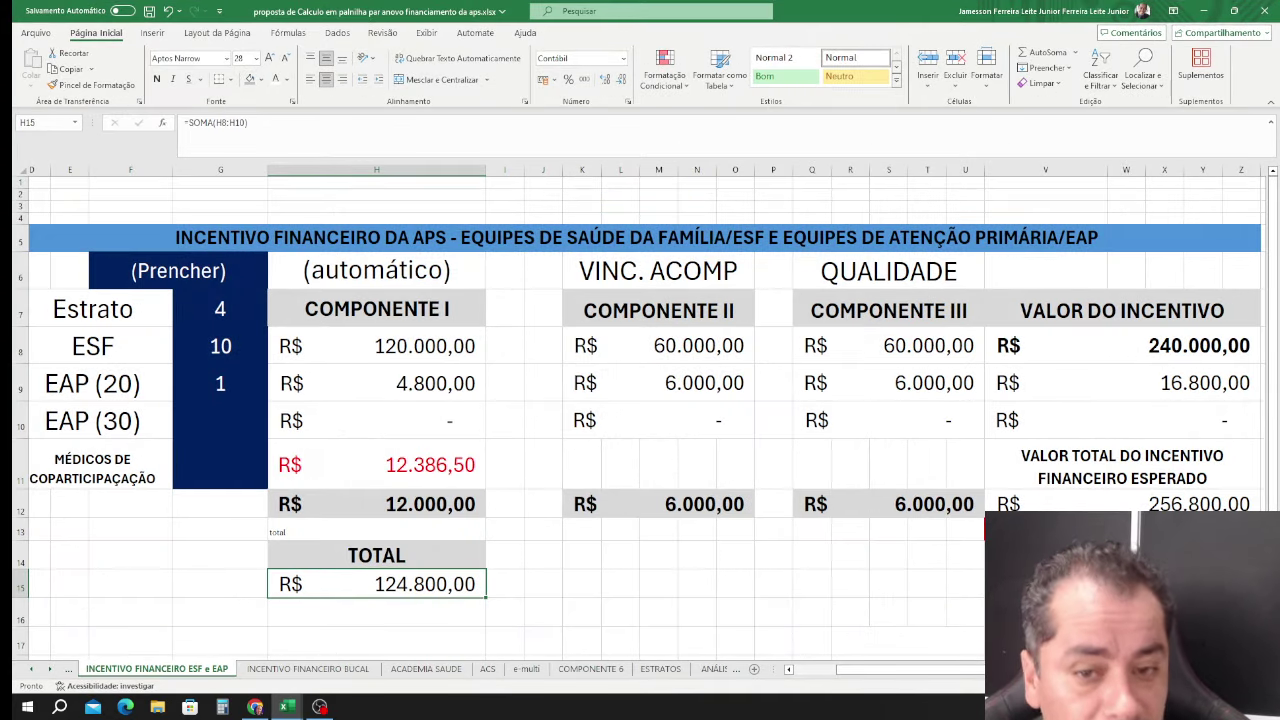
Switch to e-Gestor AB in the browser and compare the monthly paid ESF team counts from JAN/2024 to ABR/2024 under Capitação Ponderada.
key("alt+Tab")
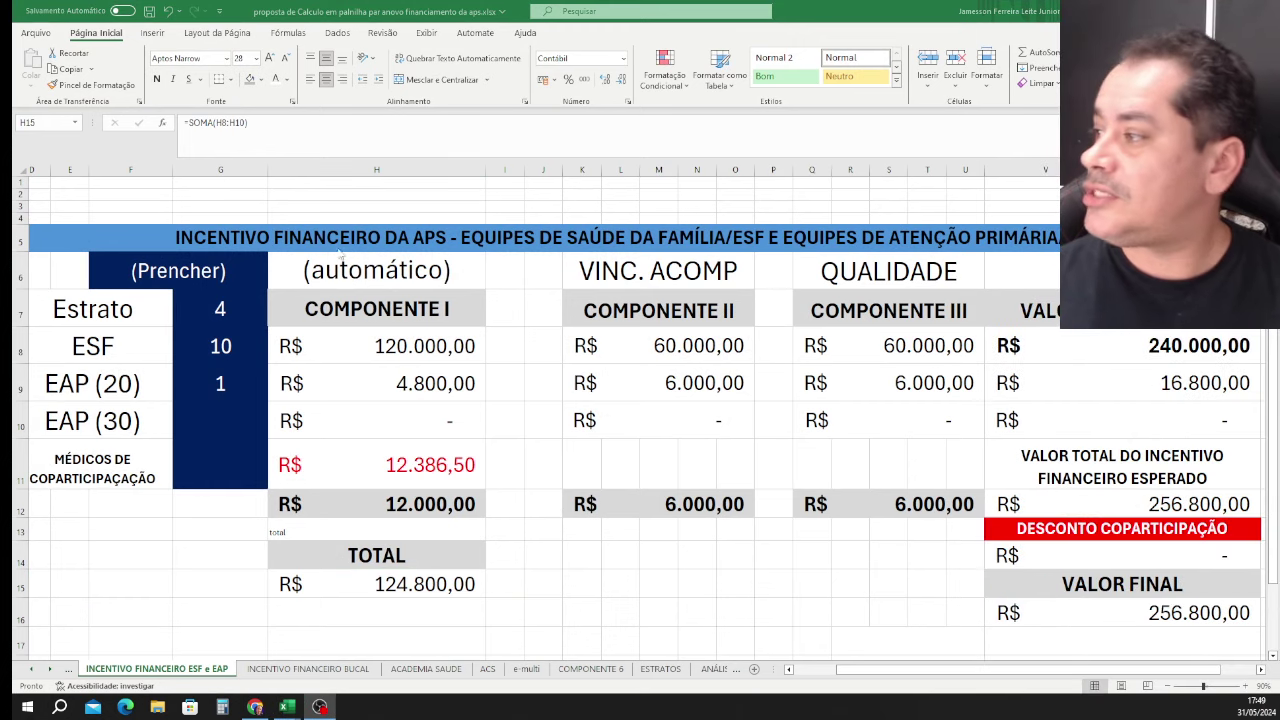
key("alt+Tab")
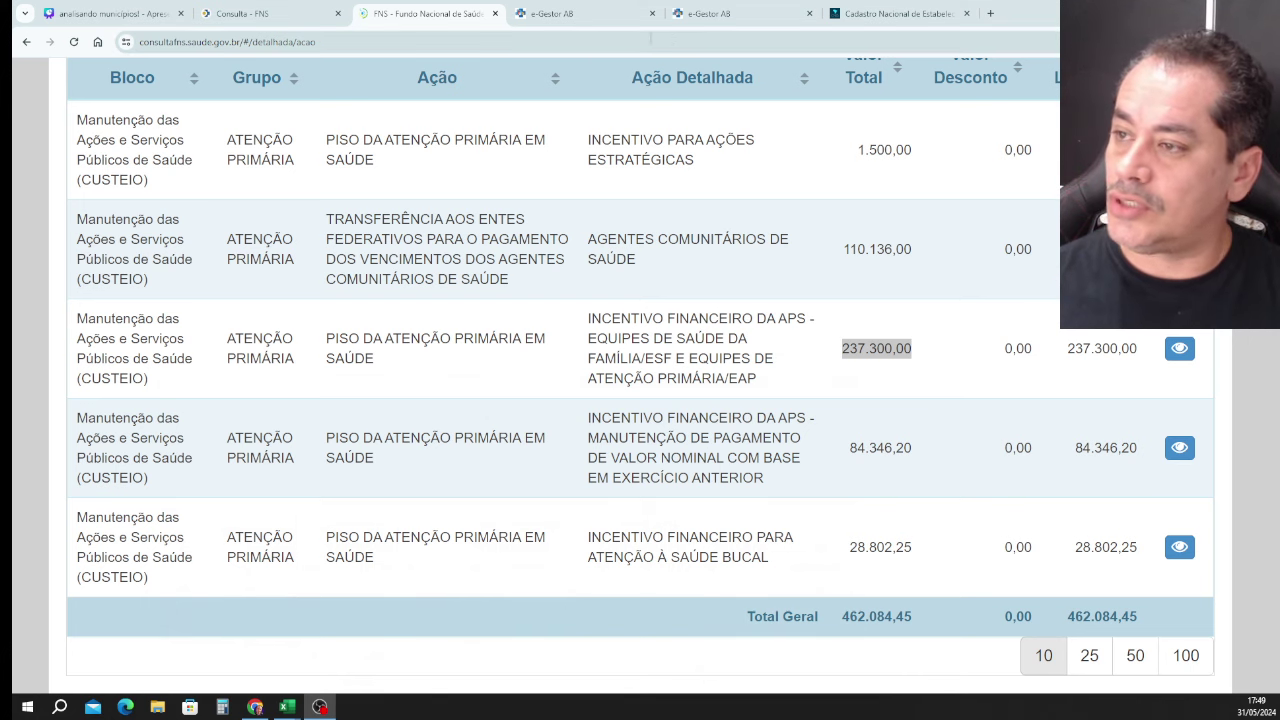
left_click(740, 13)
scroll(580, 443, "up", 3)
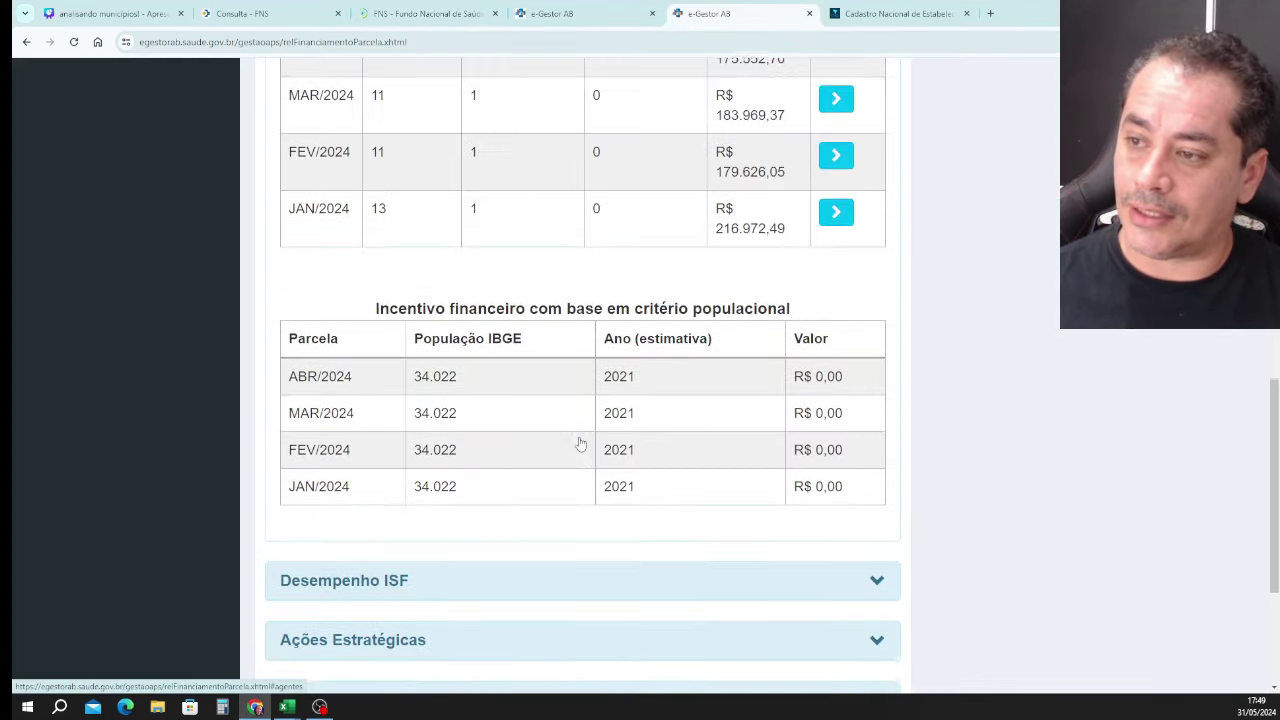
scroll(580, 443, "up", 3)
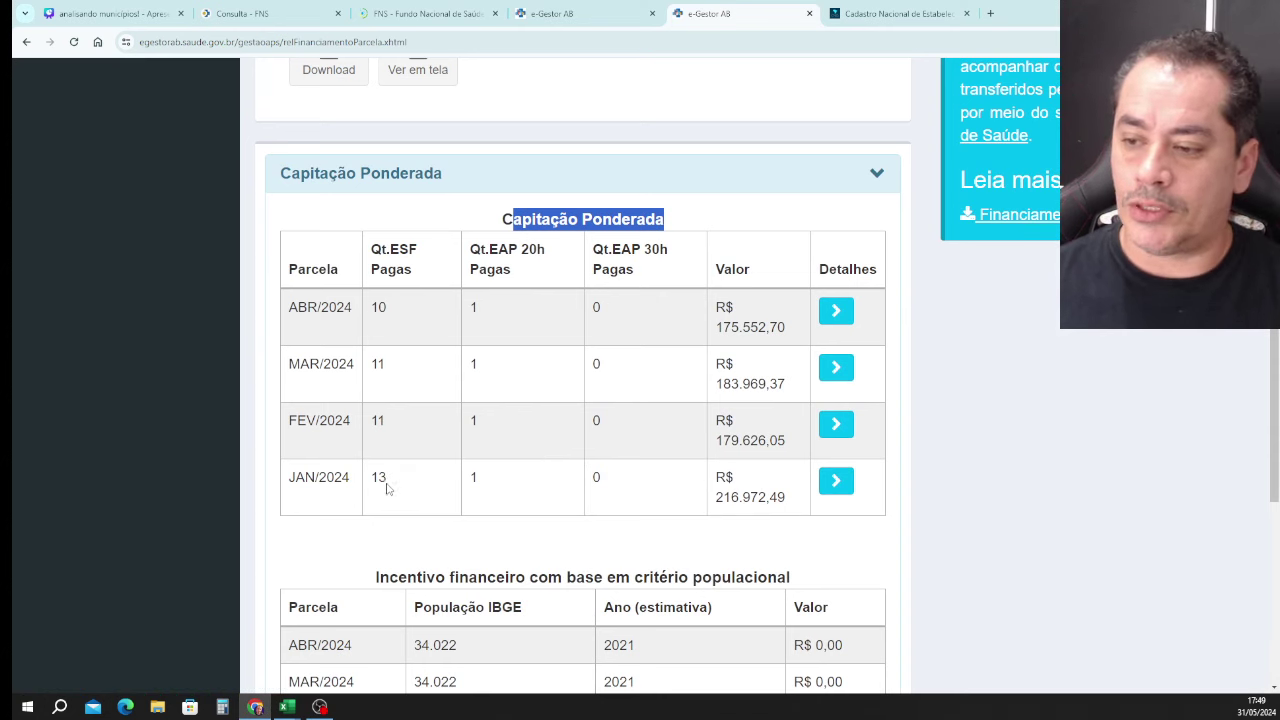
double_click(375, 477)
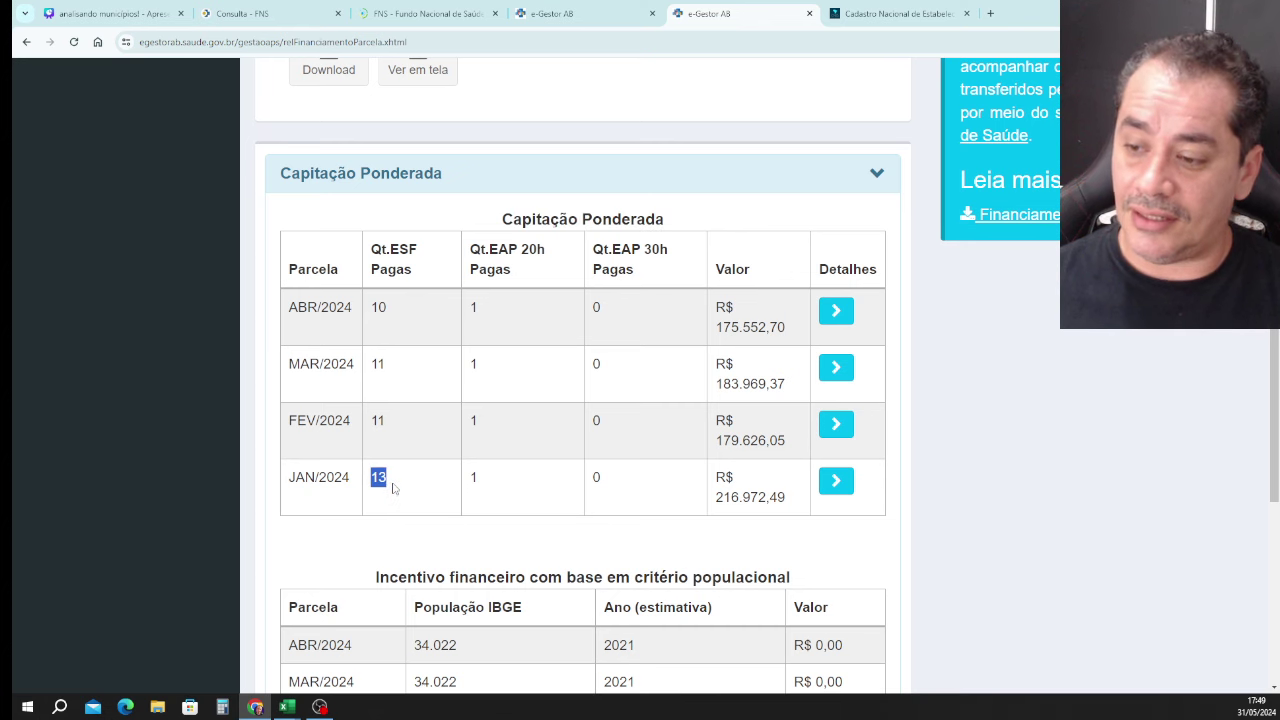
double_click(376, 421)
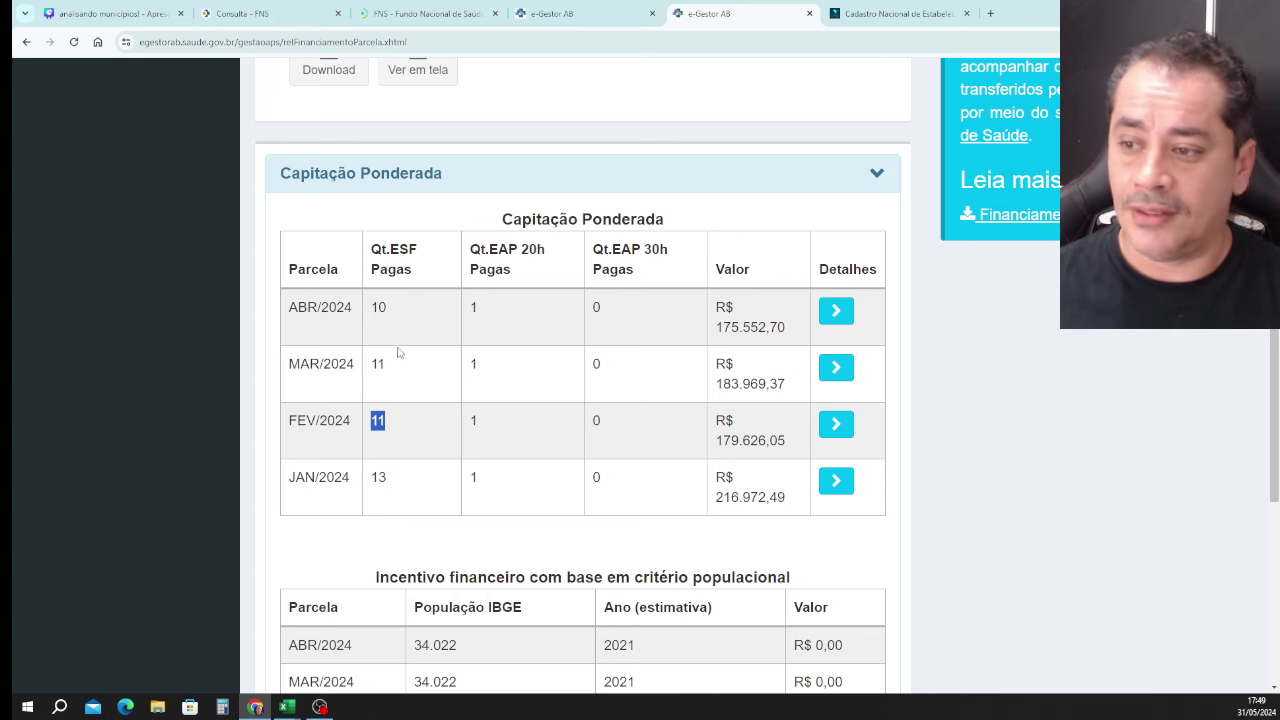
left_click_drag(376, 308, 408, 323)
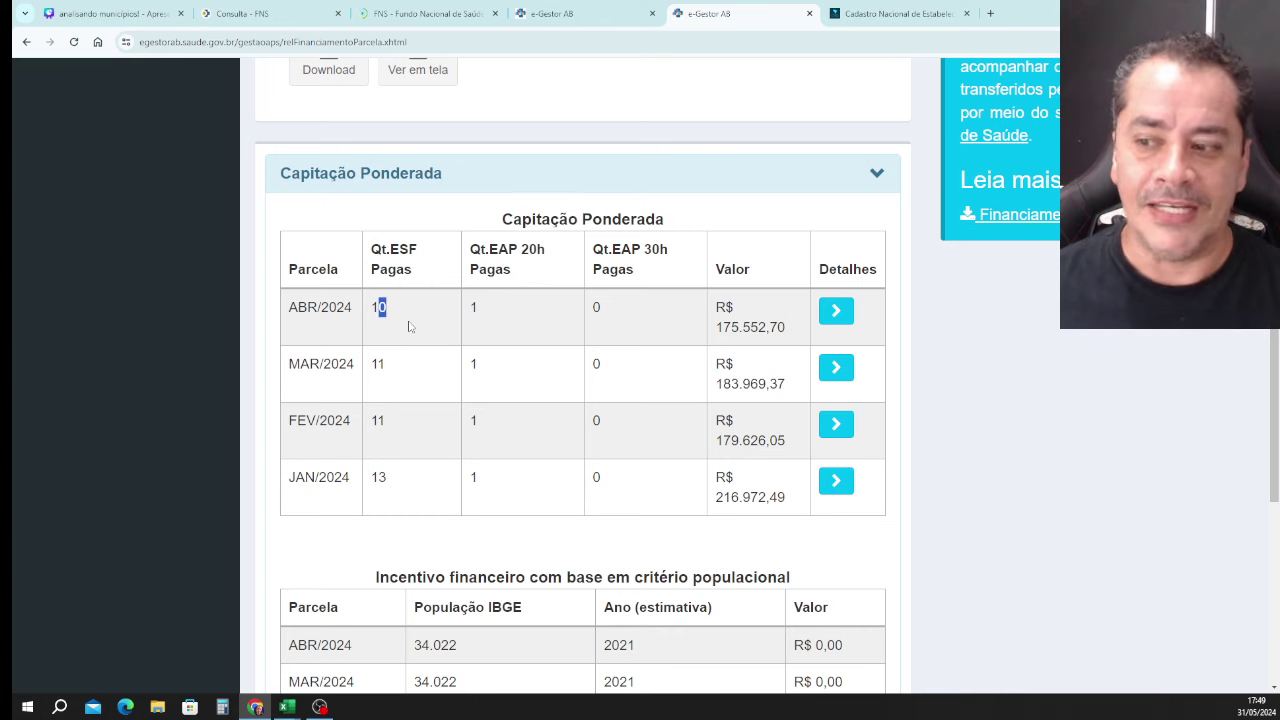
left_click(408, 327)
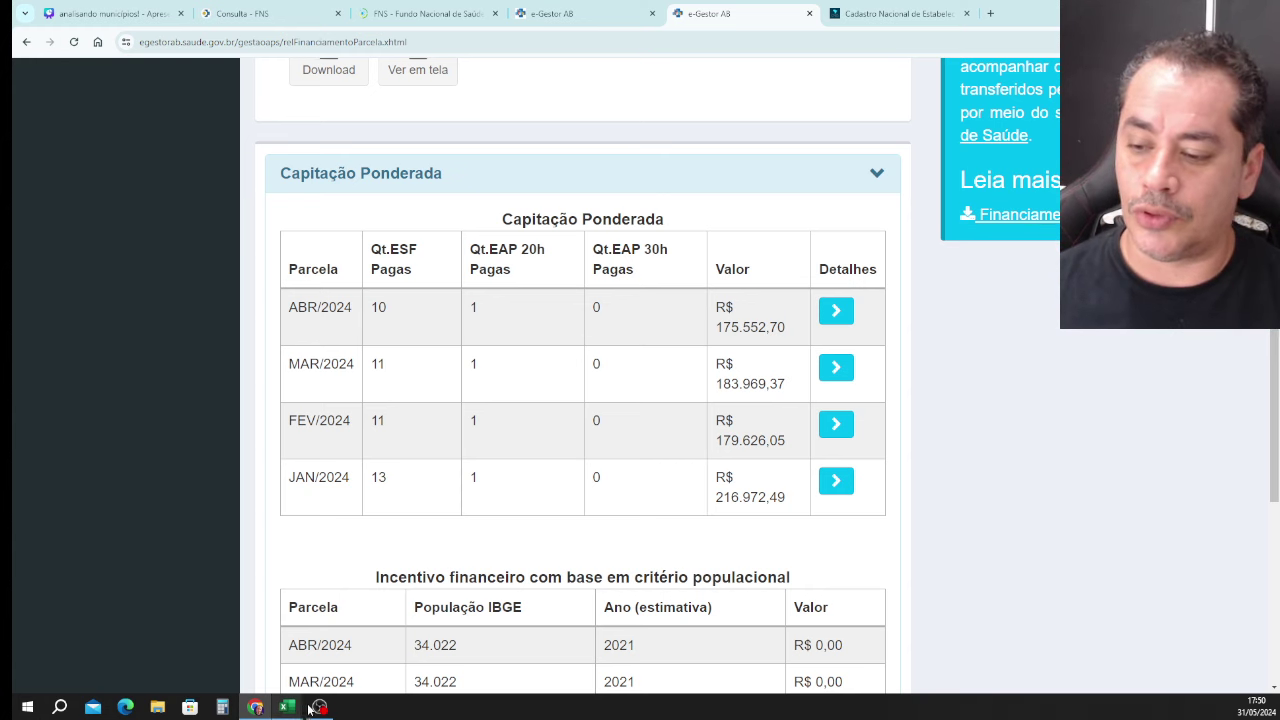
Check the expected final value in the Excel calculation sheet, then reopen the FNS detailed transfers in the browser for the amount paid.
mouse_move(288, 708)
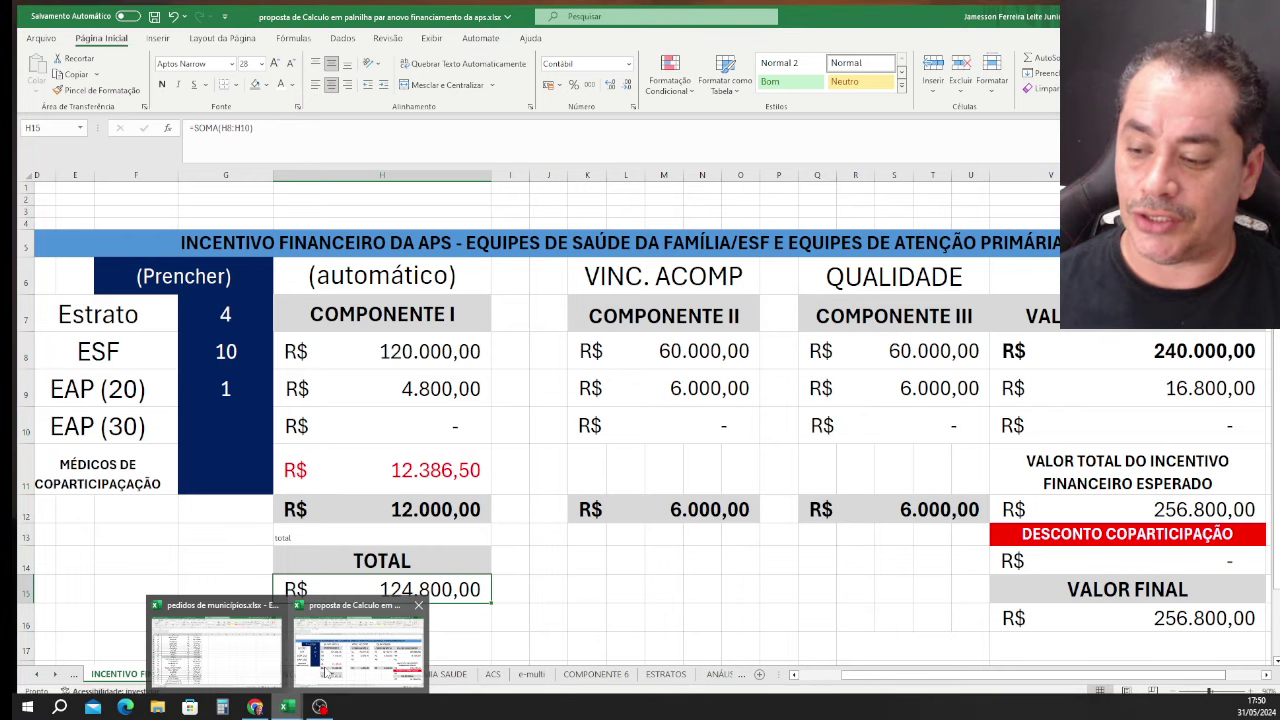
left_click(358, 648)
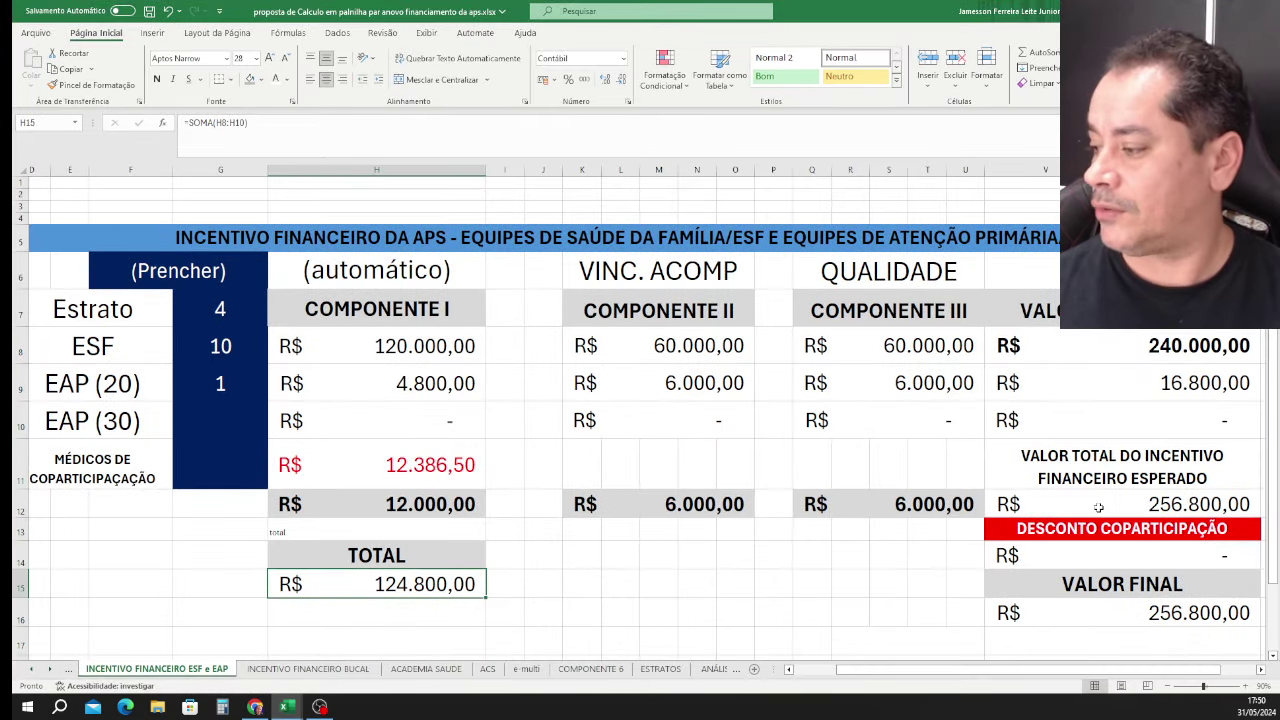
scroll(1099, 508, "down", 2)
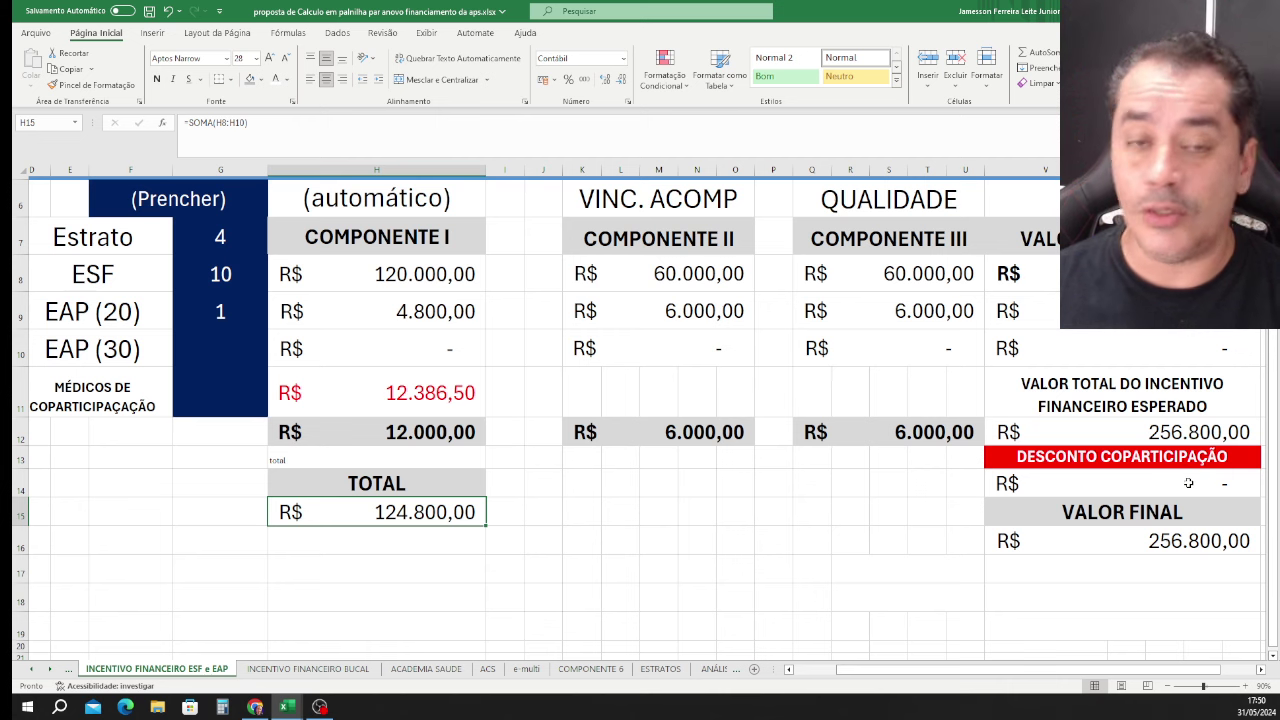
left_click(1040, 578)
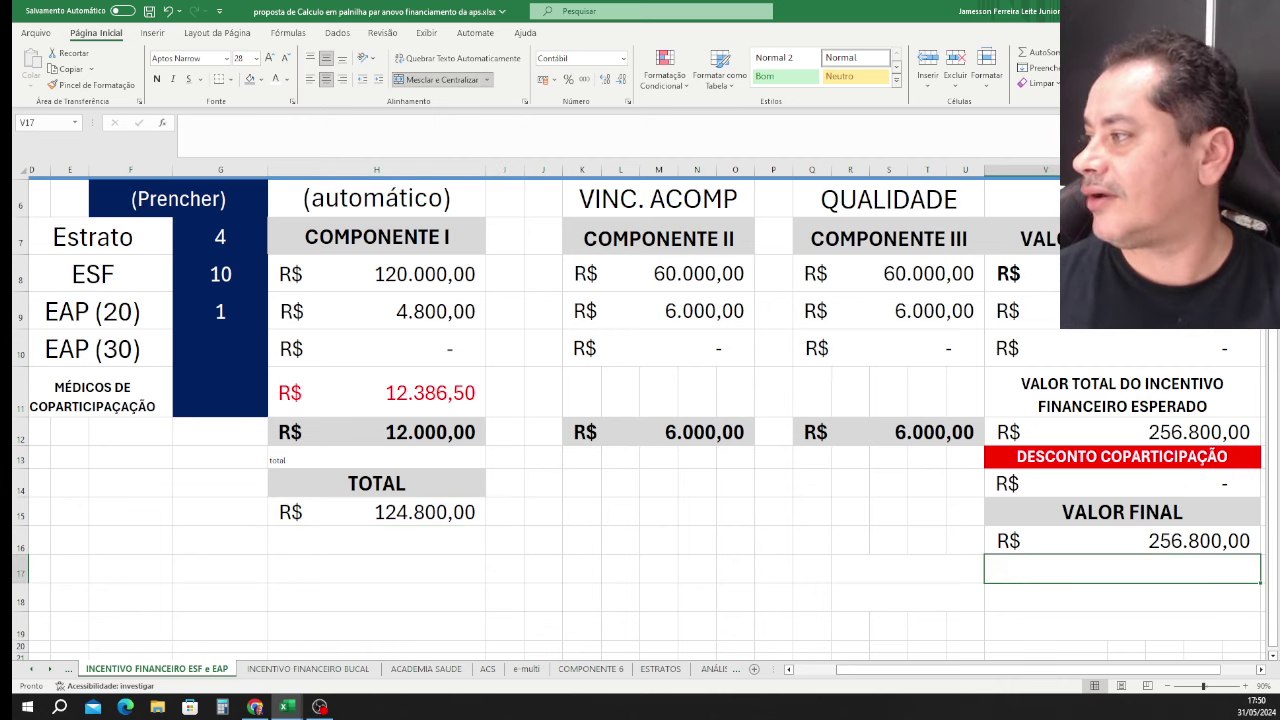
left_click(1178, 10)
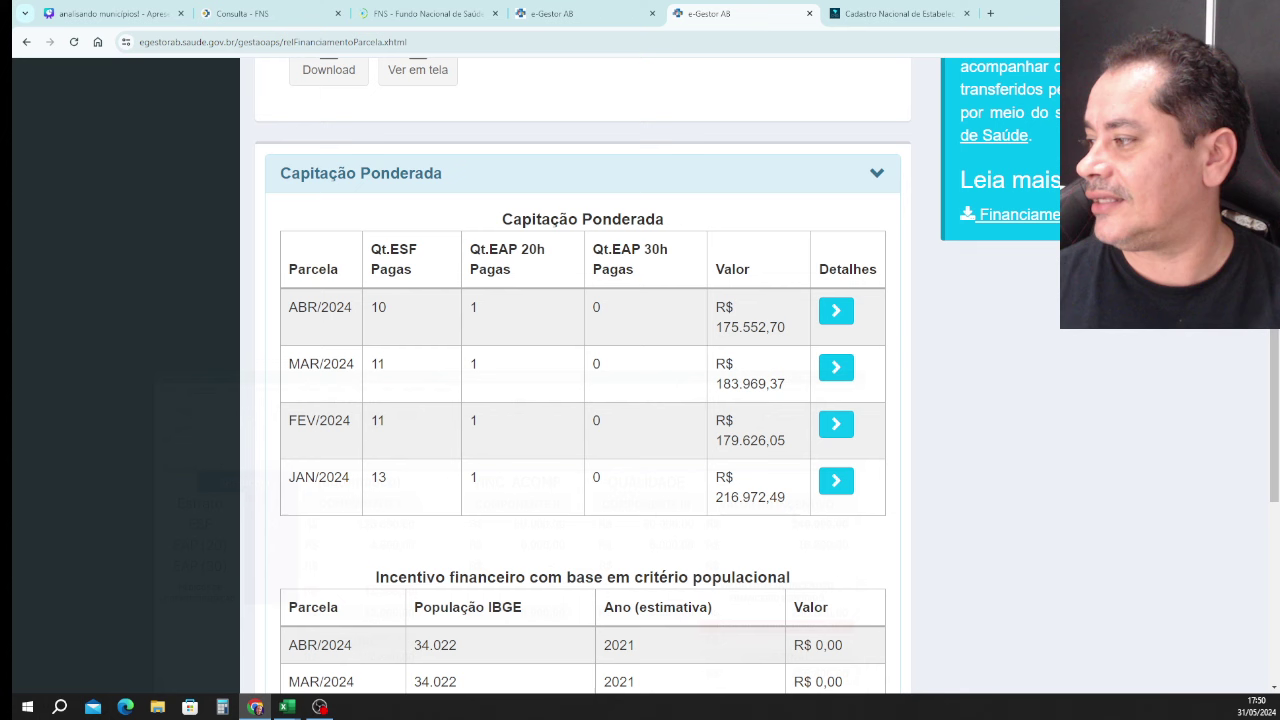
left_click(420, 13)
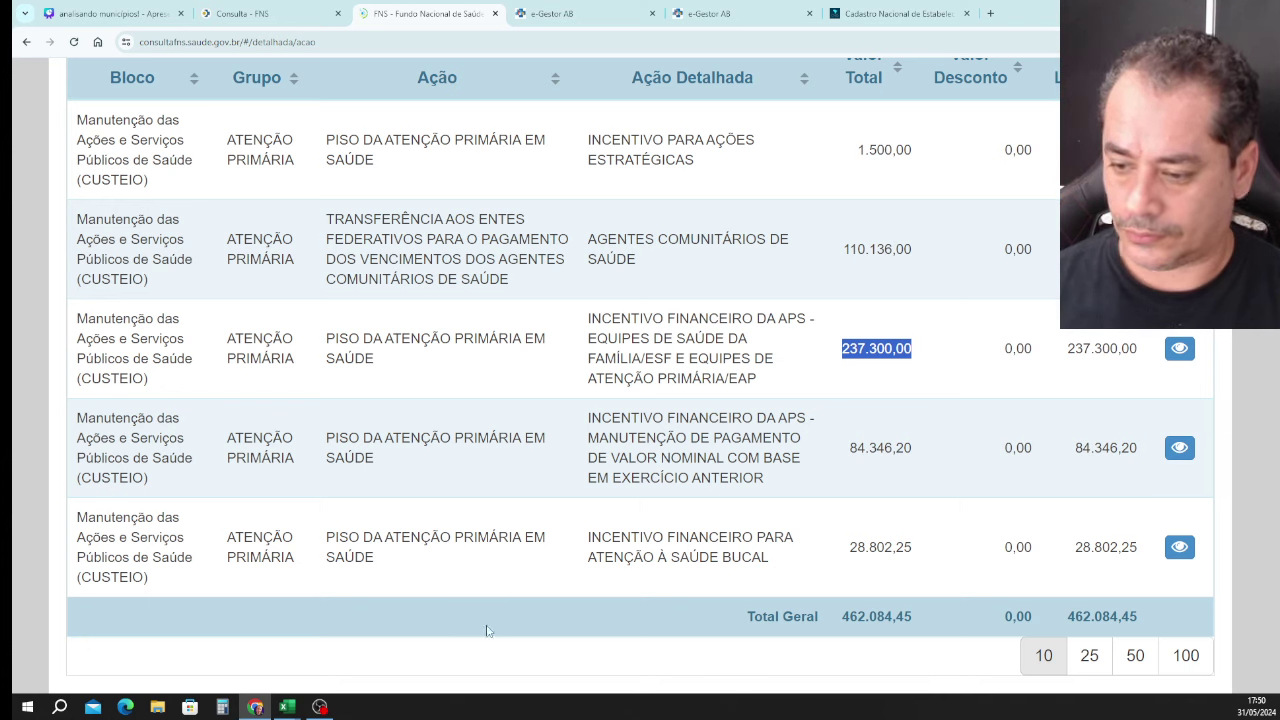
Return to the Excel calculation sheet and paste the copied amount 237.300,00 directly below the VALOR FINAL amount.
mouse_move(288, 705)
left_click(323, 668)
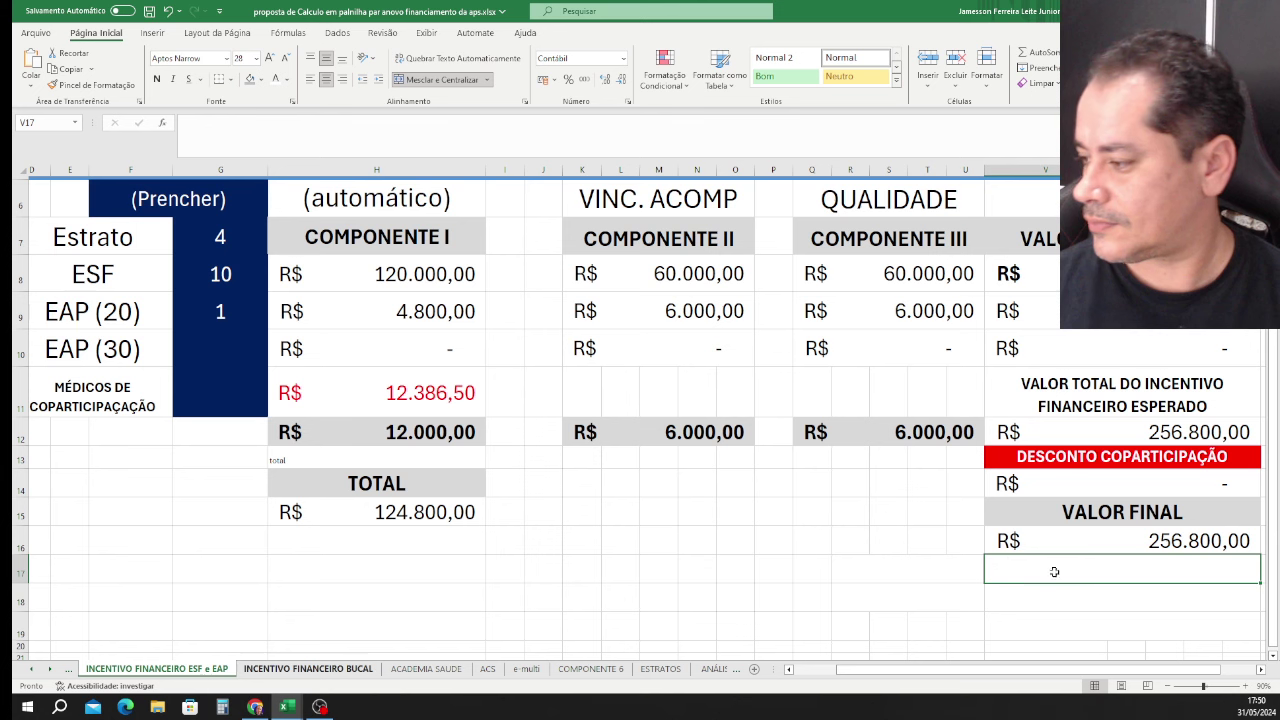
double_click(1153, 567)
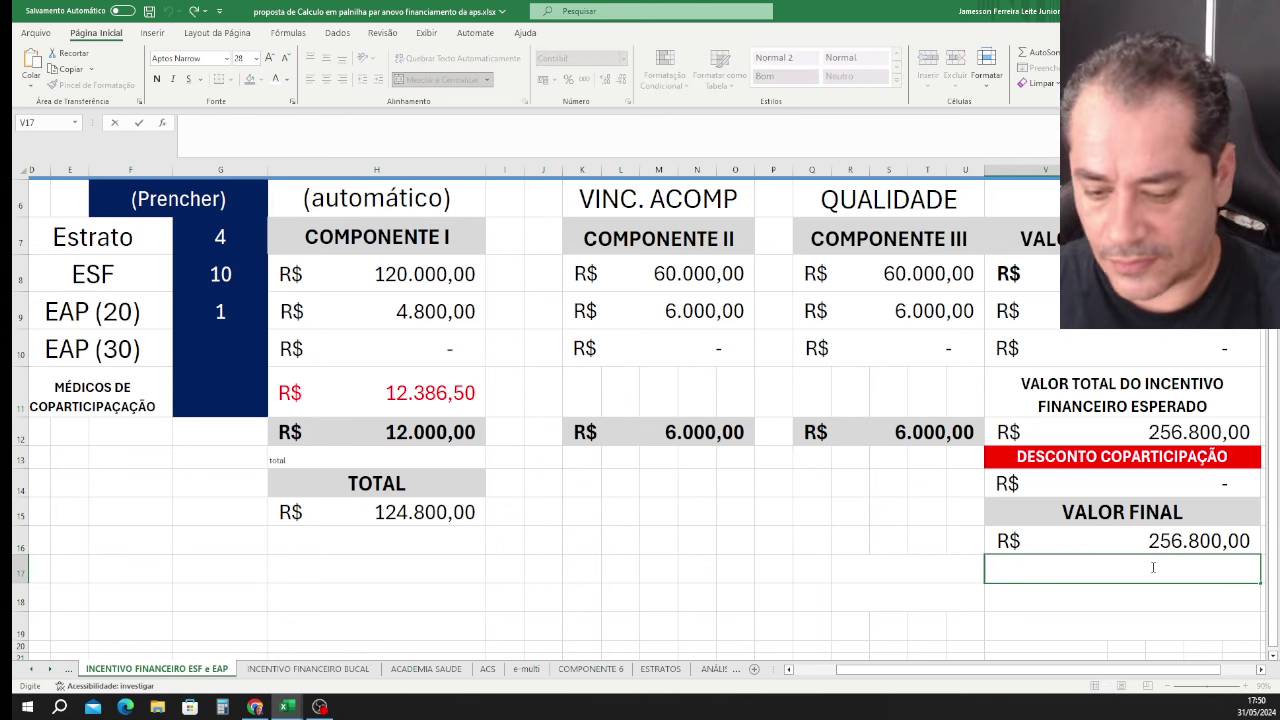
key("ctrl+v")
key("Return")
Label the pasted amount with PAGO in the adjacent merged cell R17.
key("Up")
key("Left")
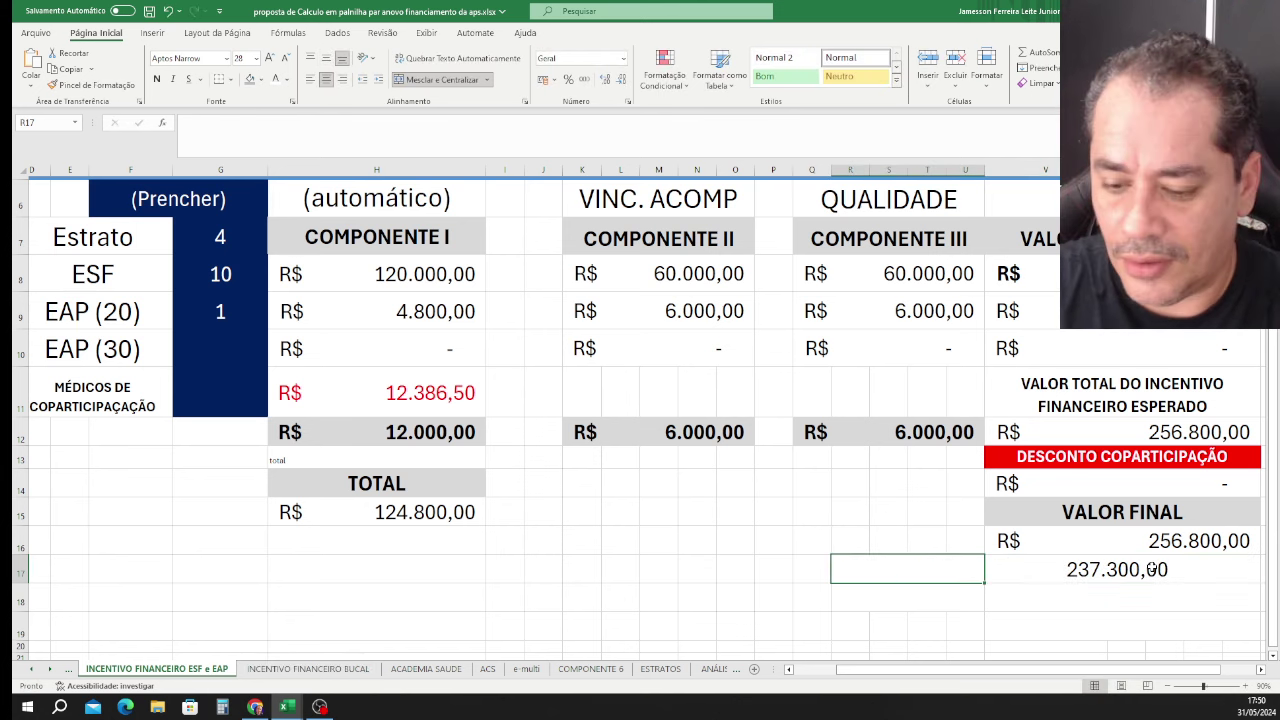
type("pt")
key("BackSpace")
key("BackSpace")
type("PGO")
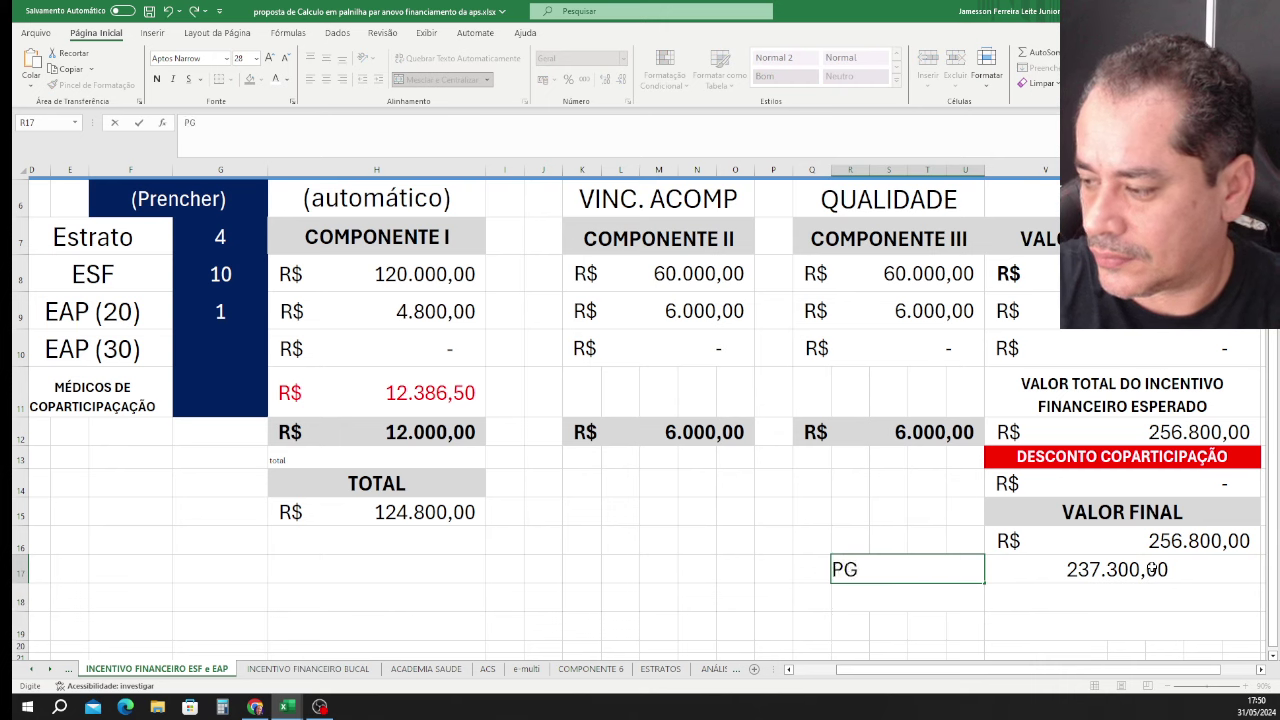
key("BackSpace")
key("BackSpace")
type("A")
key("BackSpace")
key("BackSpace")
type("PAGO")
key("Return")
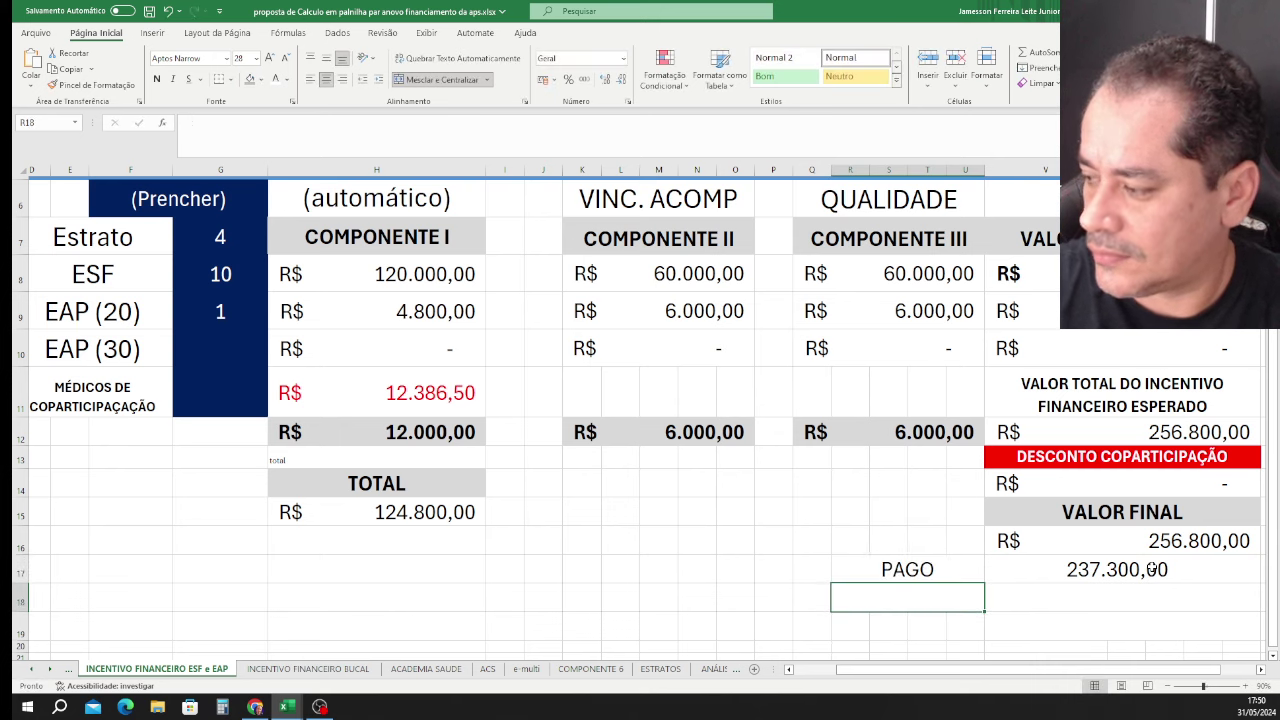
Try to calculate the difference below the paid amount in V18 with the formula =V17-V16.
key("Up")
key("Right")
key("Down")
type("=")
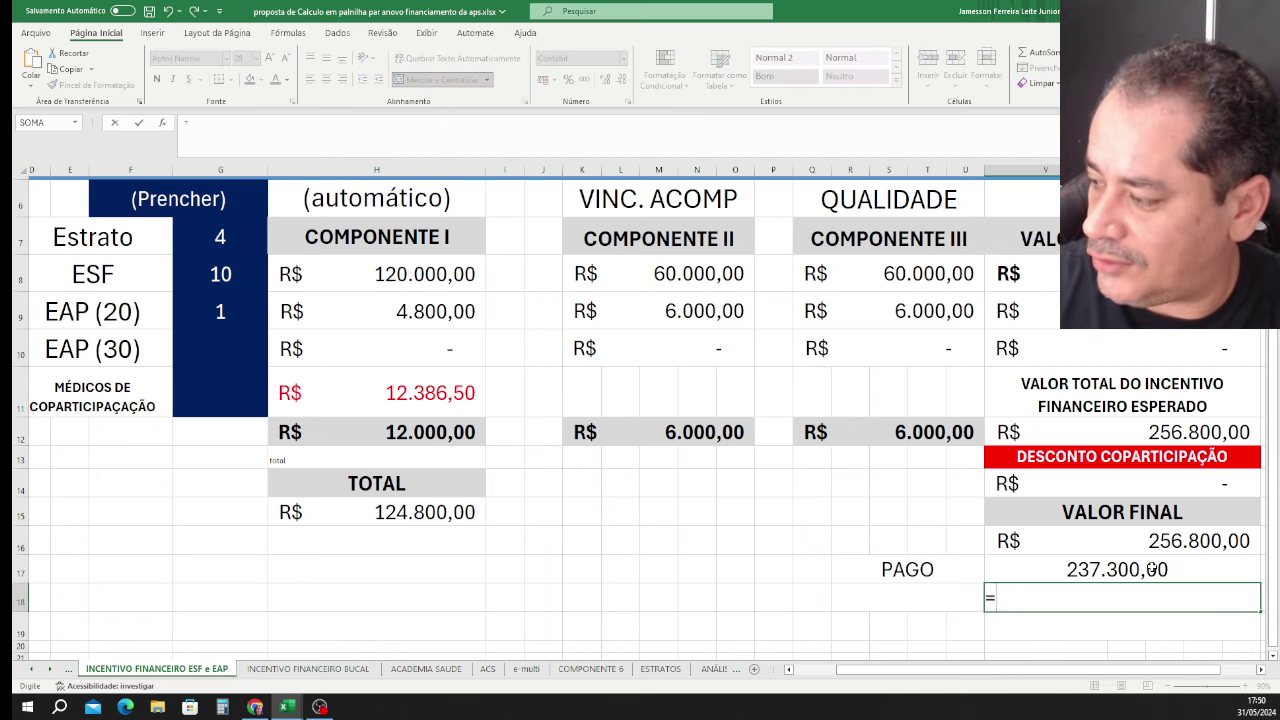
key("Up")
type("-")
key("Up")
key("Up")
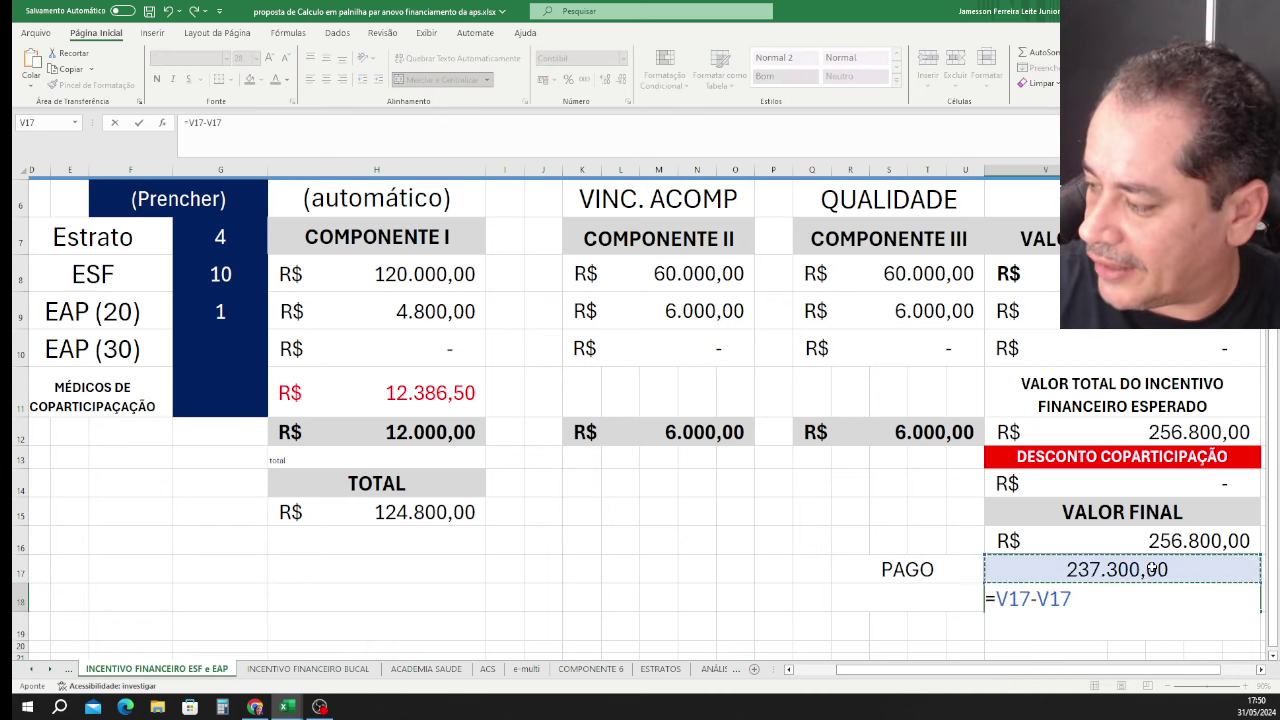
key("Return")
key("Up")
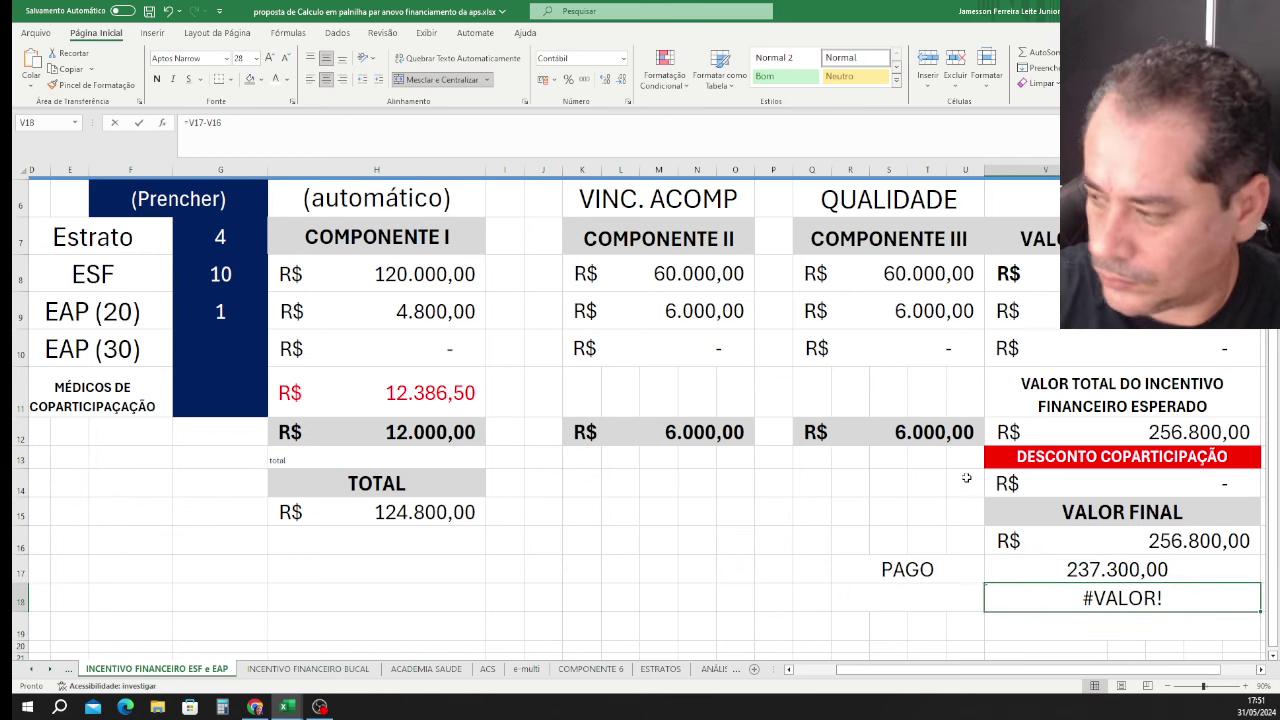
type("=")
key("Up")
key("Escape")
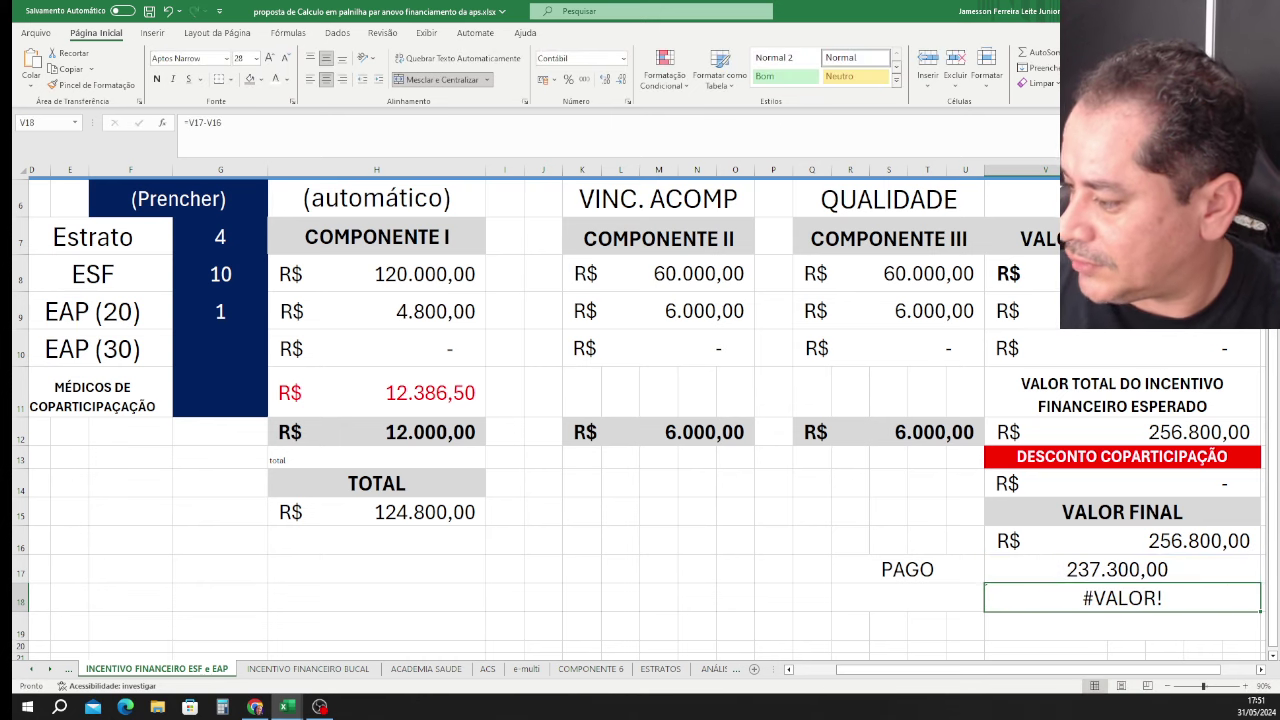
Check the number format of the paid amount and try the reversed formula =V16-V17 in V18.
left_click(1158, 575)
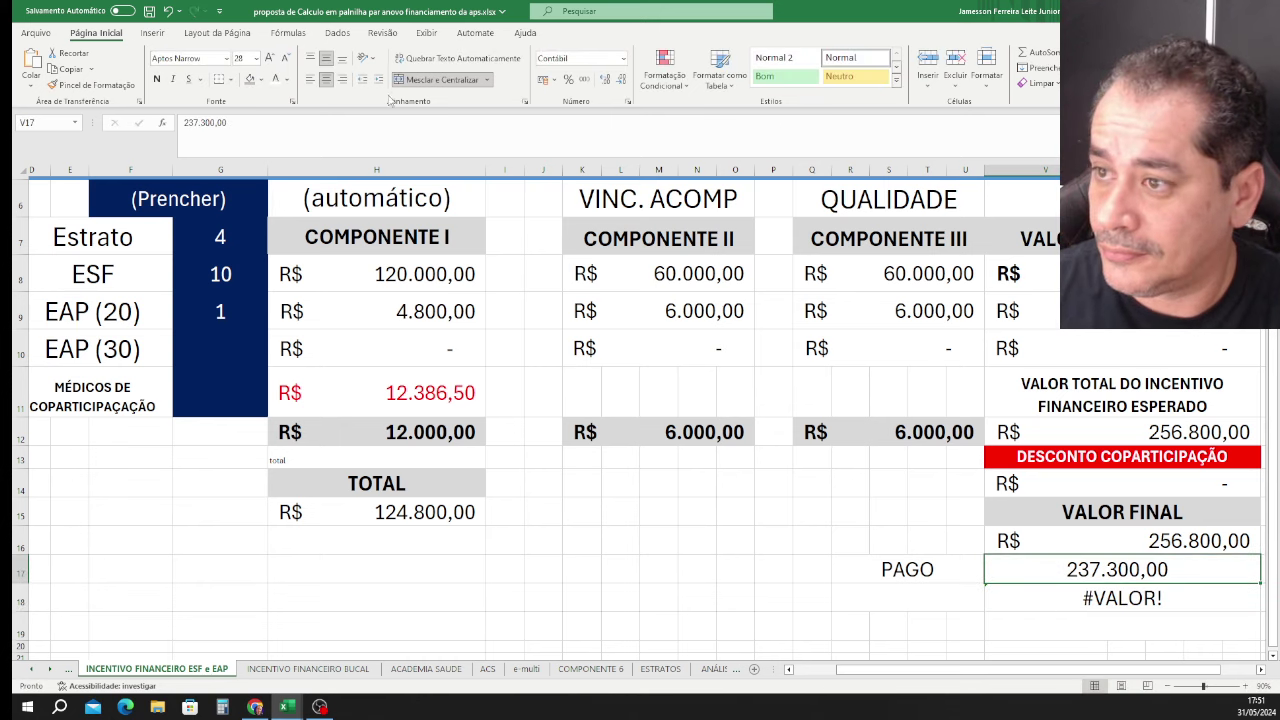
left_click(553, 80)
key("Escape")
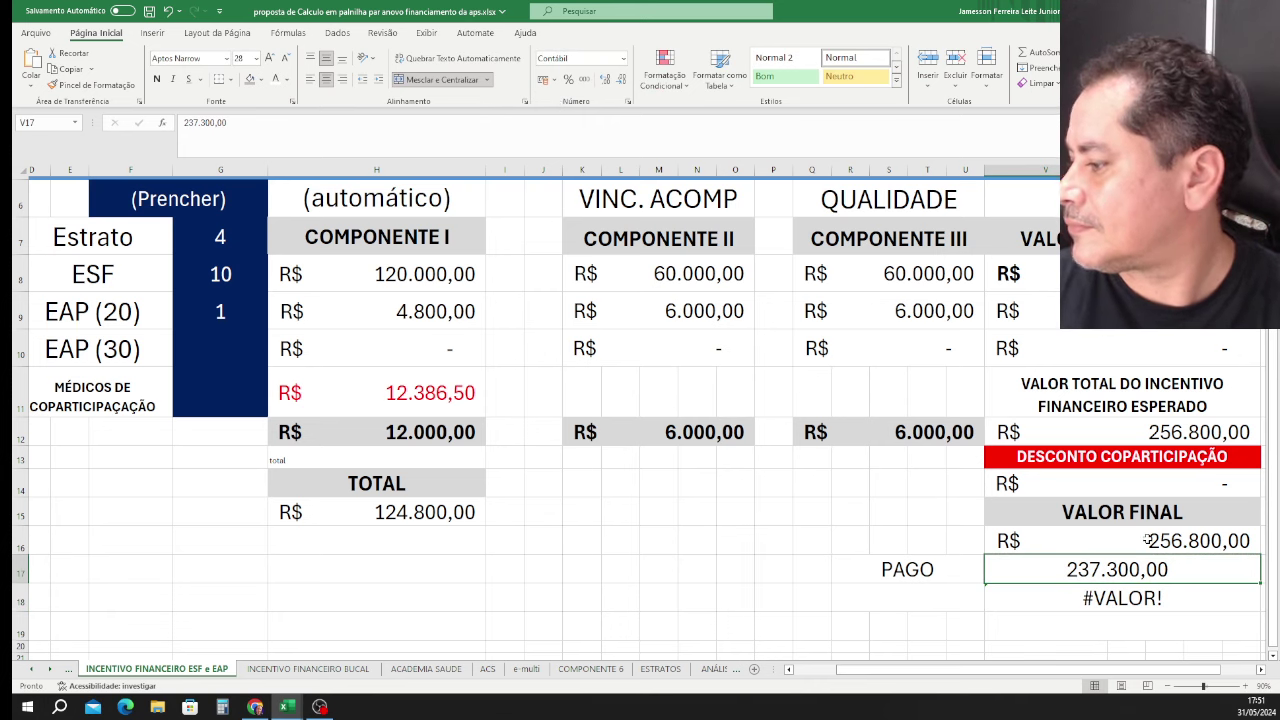
left_click(1148, 597)
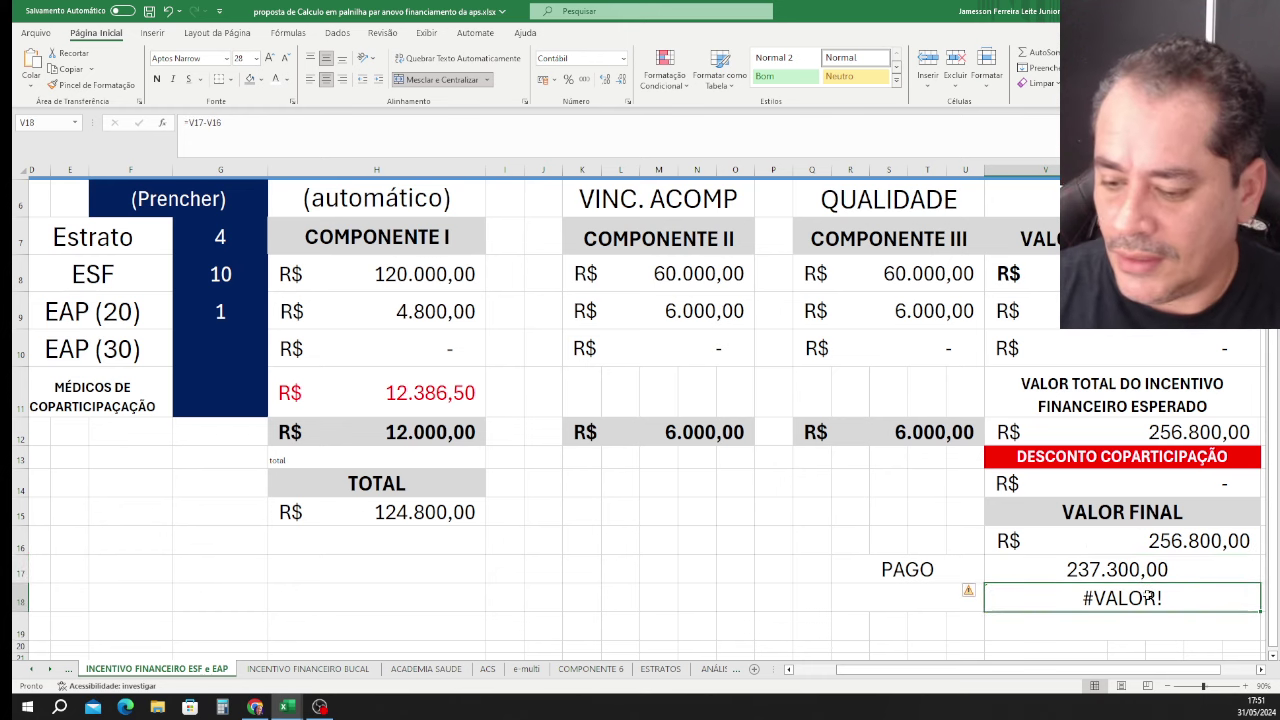
type("=")
key("Up")
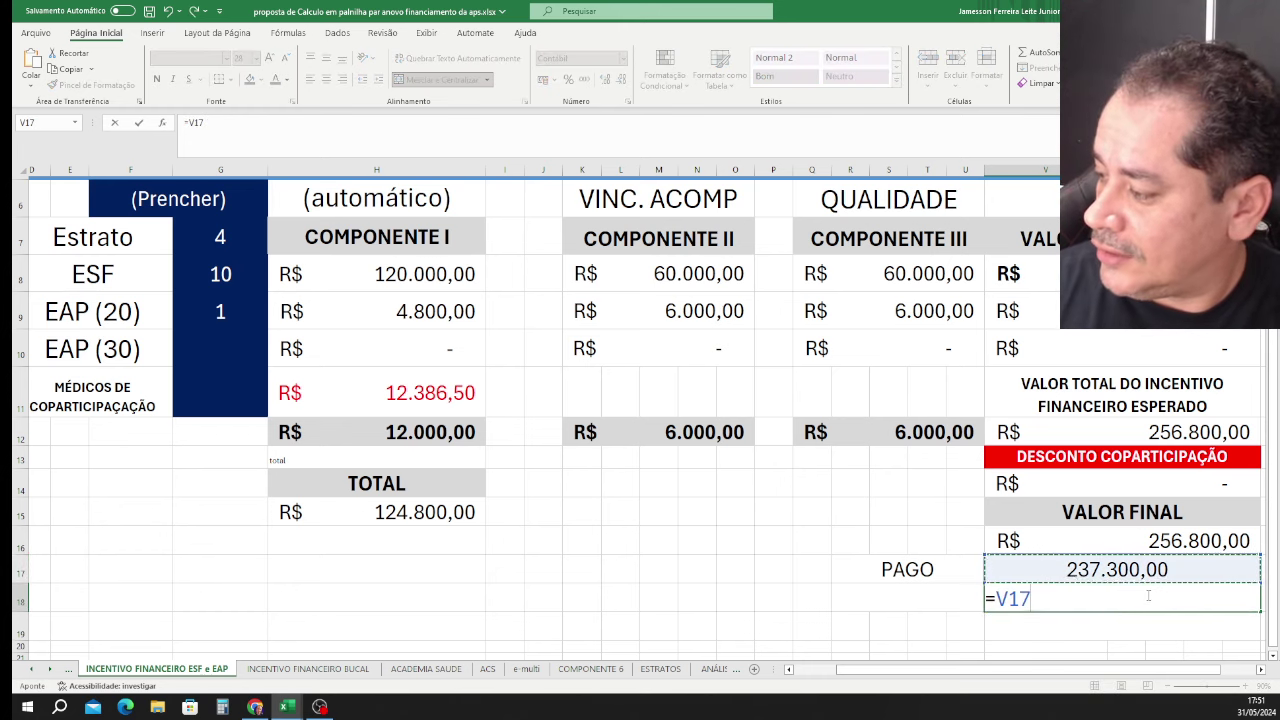
key("Up")
type("-")
key("Up")
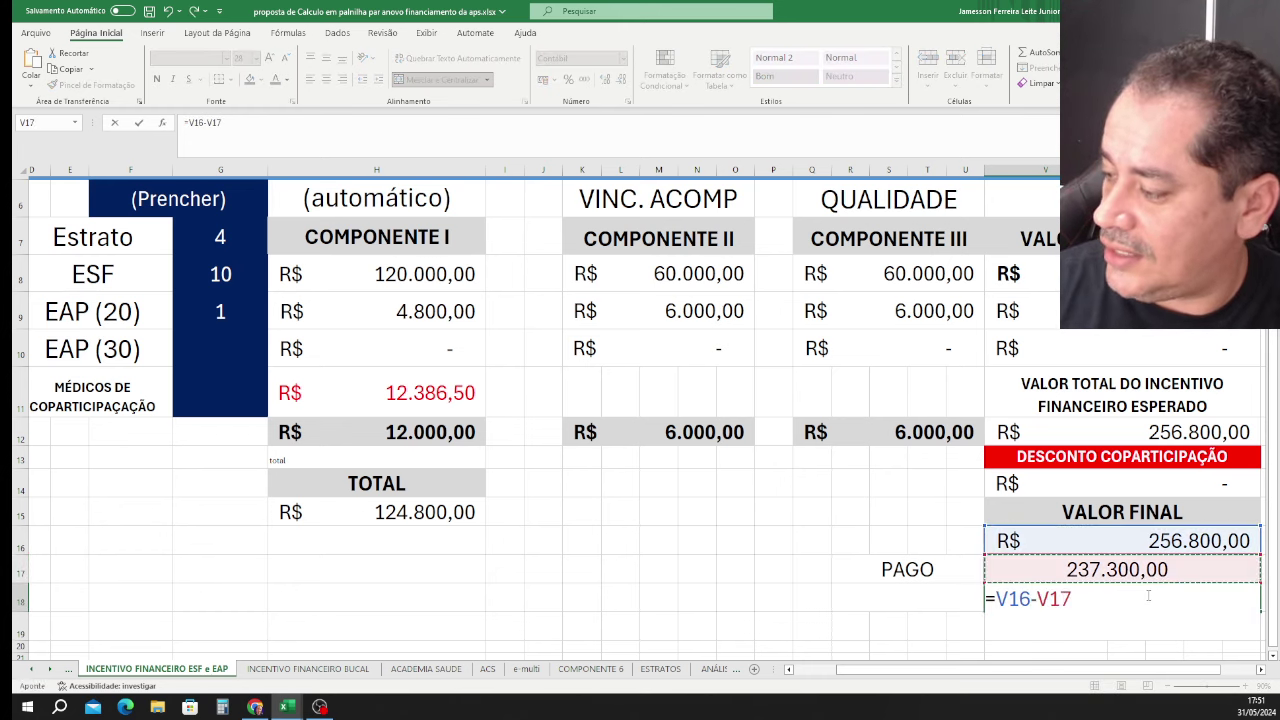
key("Return")
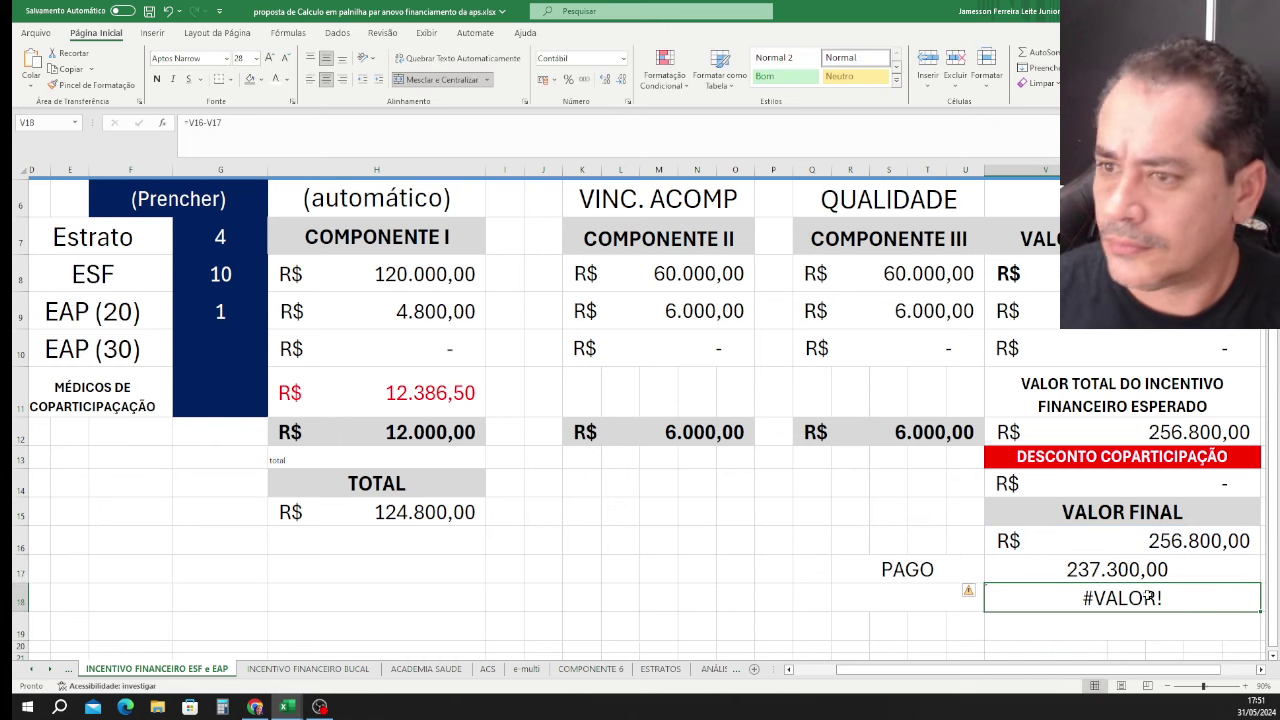
Apply the accounting number format to the paid amount and clear the difference formula from V18.
left_click(1138, 572)
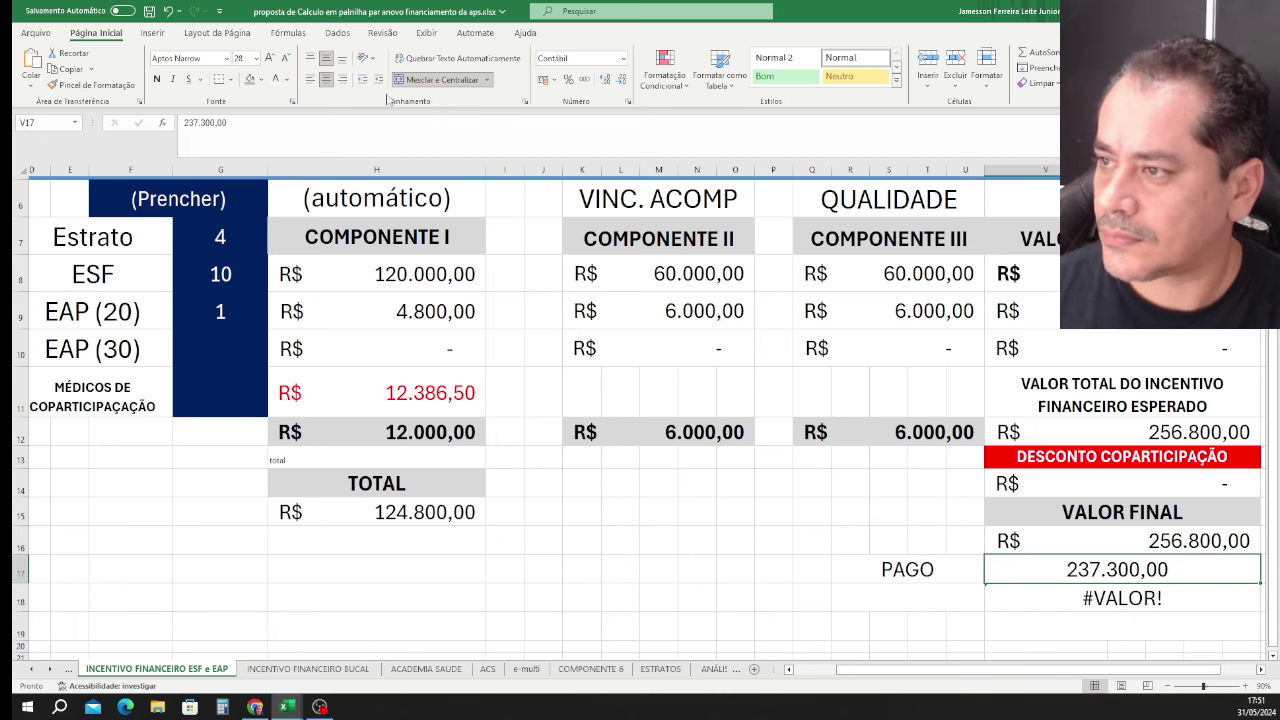
left_click(543, 80)
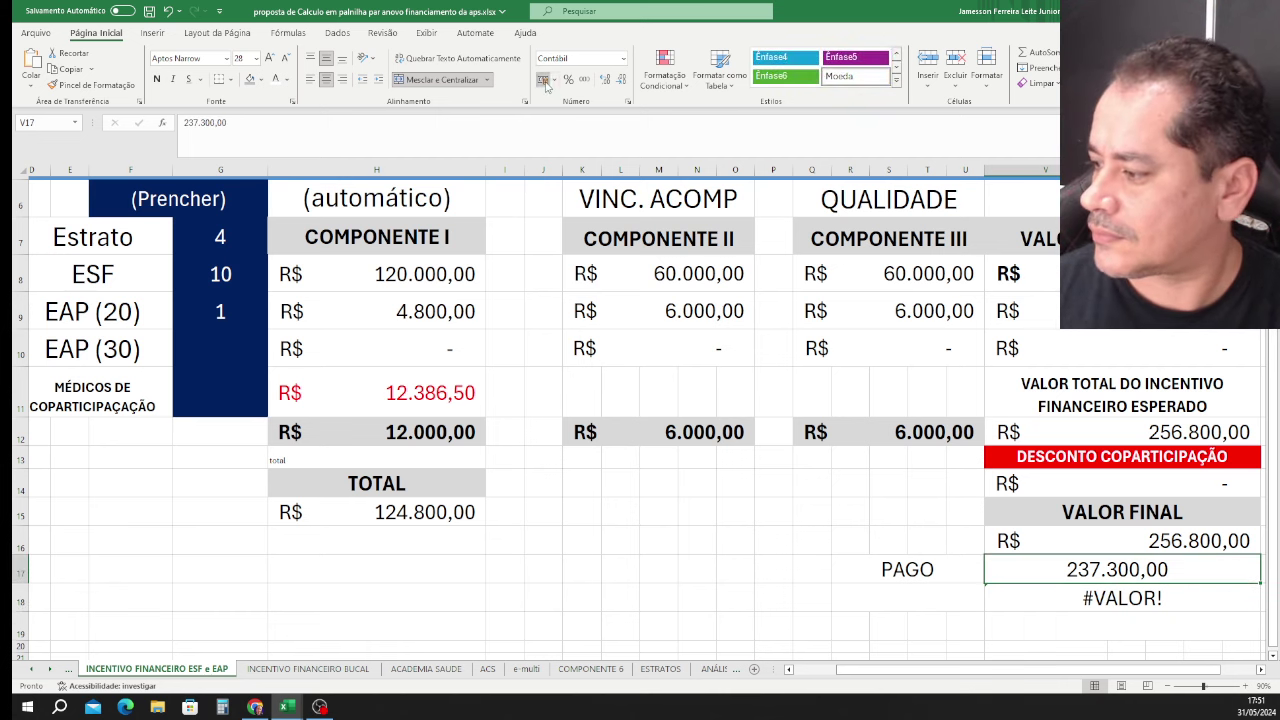
left_click(1074, 598)
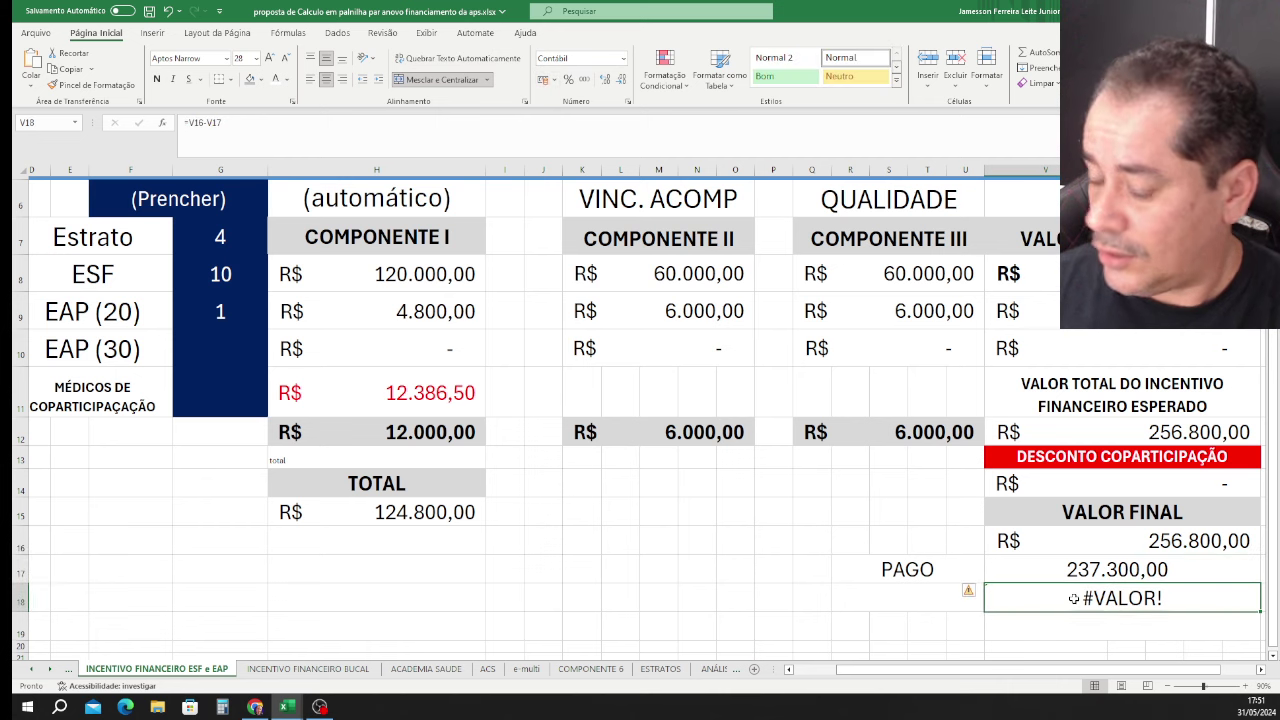
key("Delete")
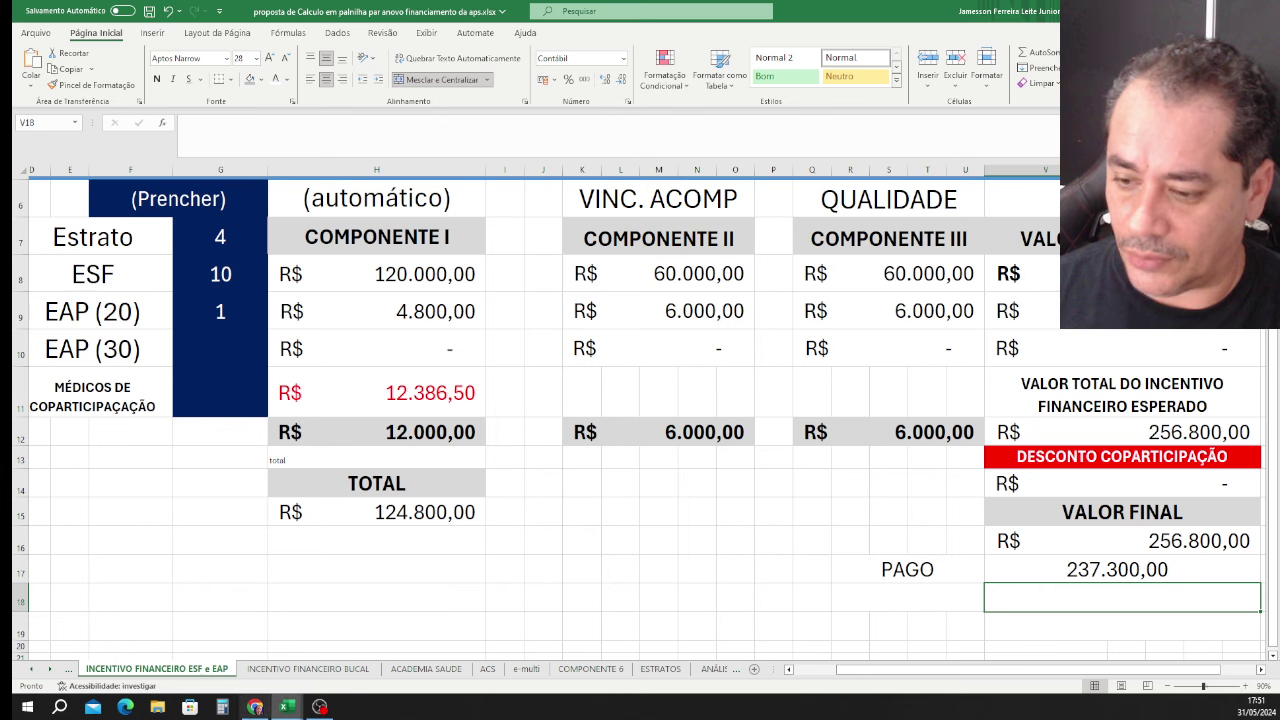
Subtract the paid 237300 from the expected 256800 in the Windows Calculator, then minimize it to return to the sheet.
left_click(224, 707)
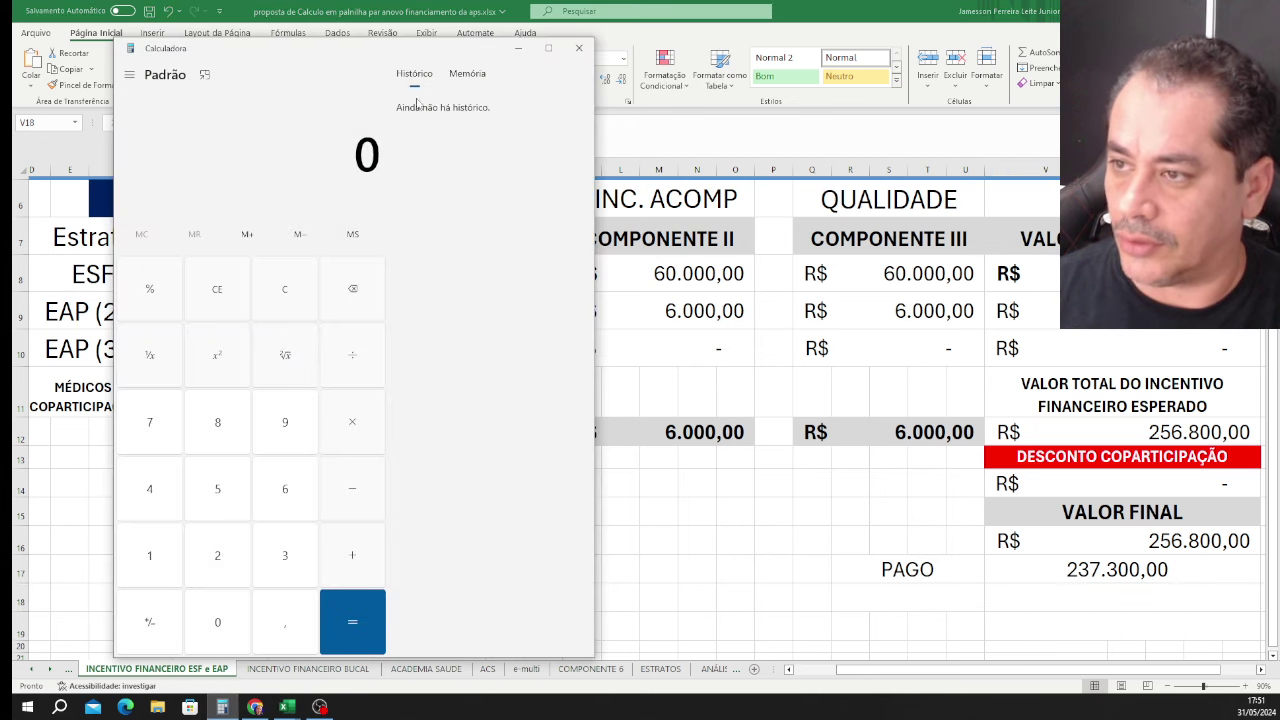
left_click_drag(416, 62, 763, 44)
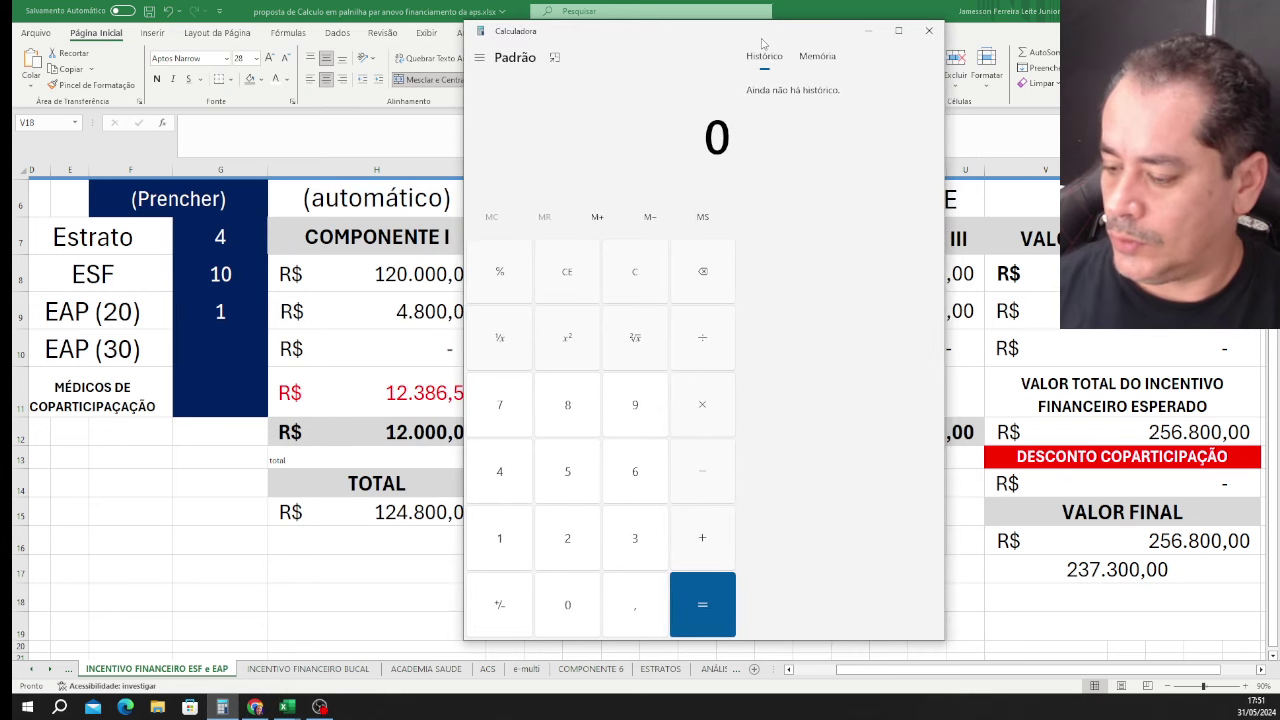
type("256800")
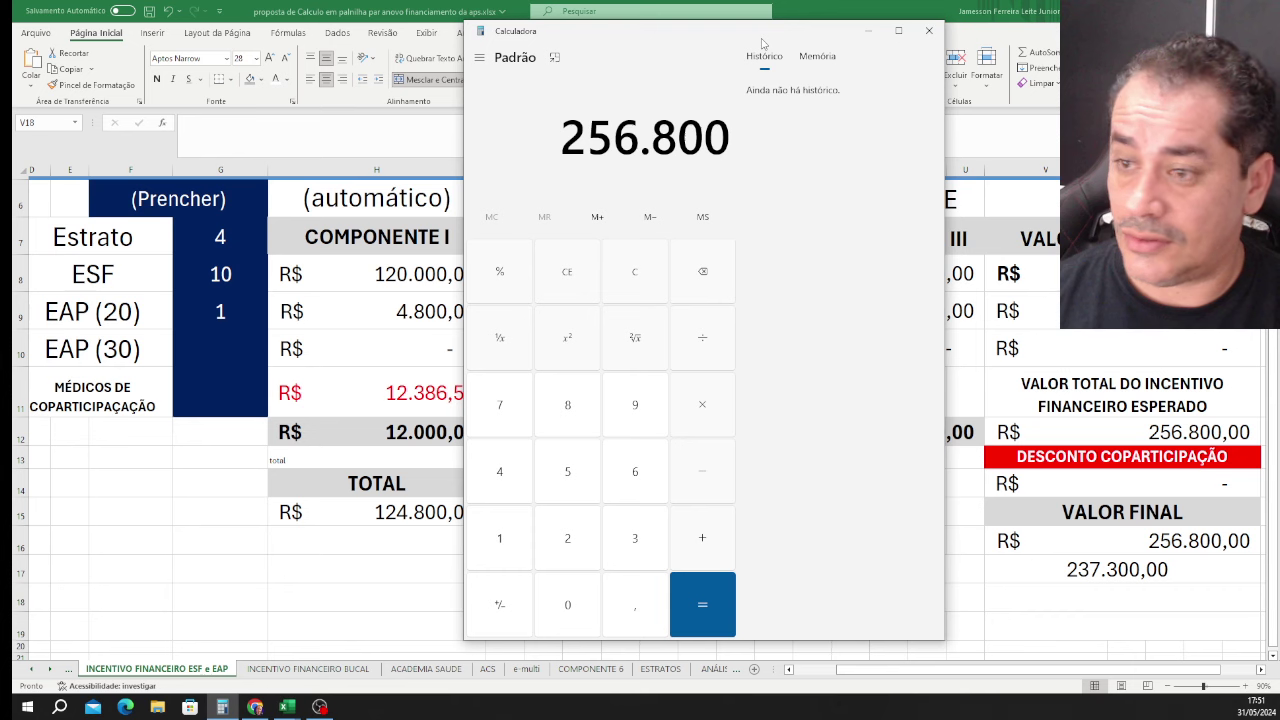
key("minus")
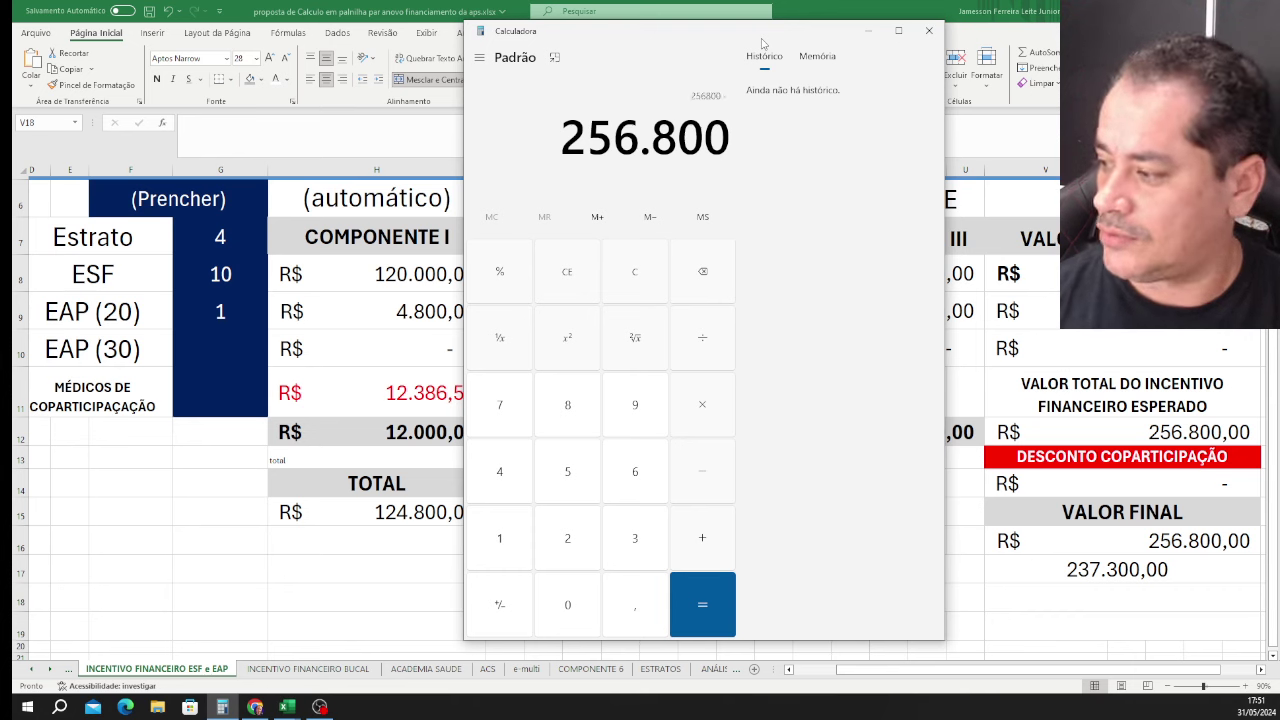
type("2,3")
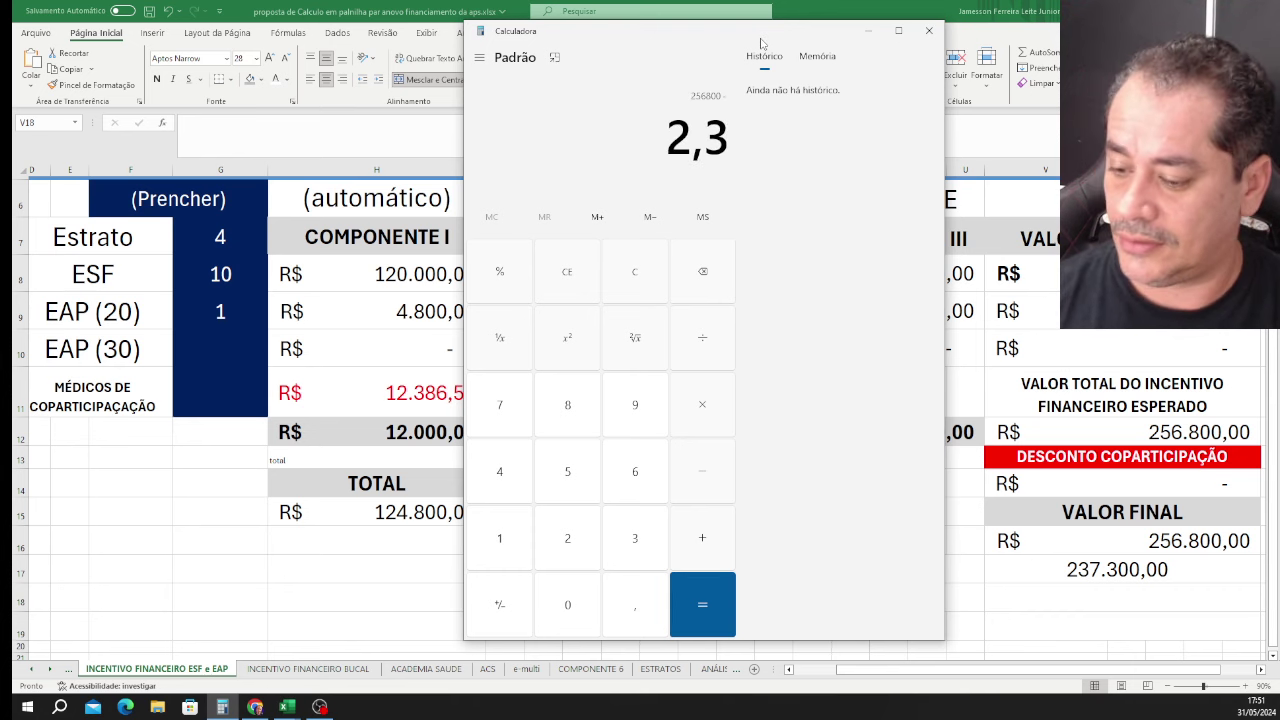
key("BackSpace")
key("BackSpace")
type("37")
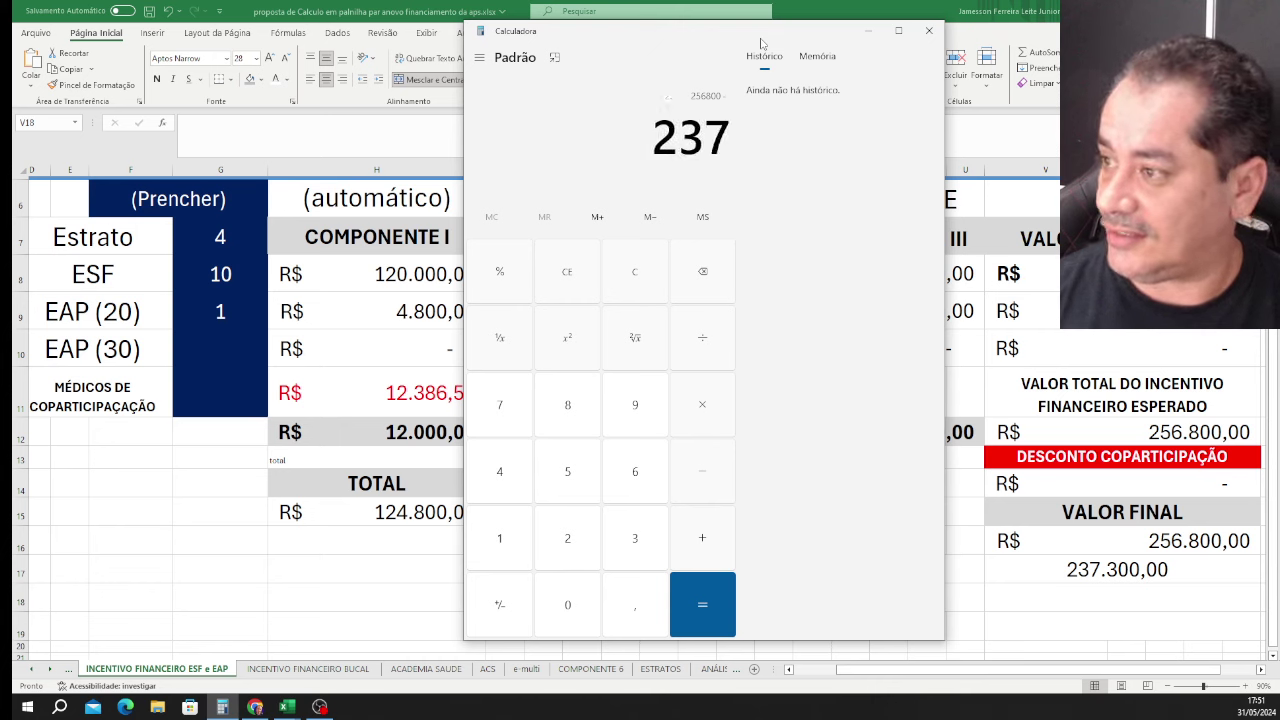
type("300")
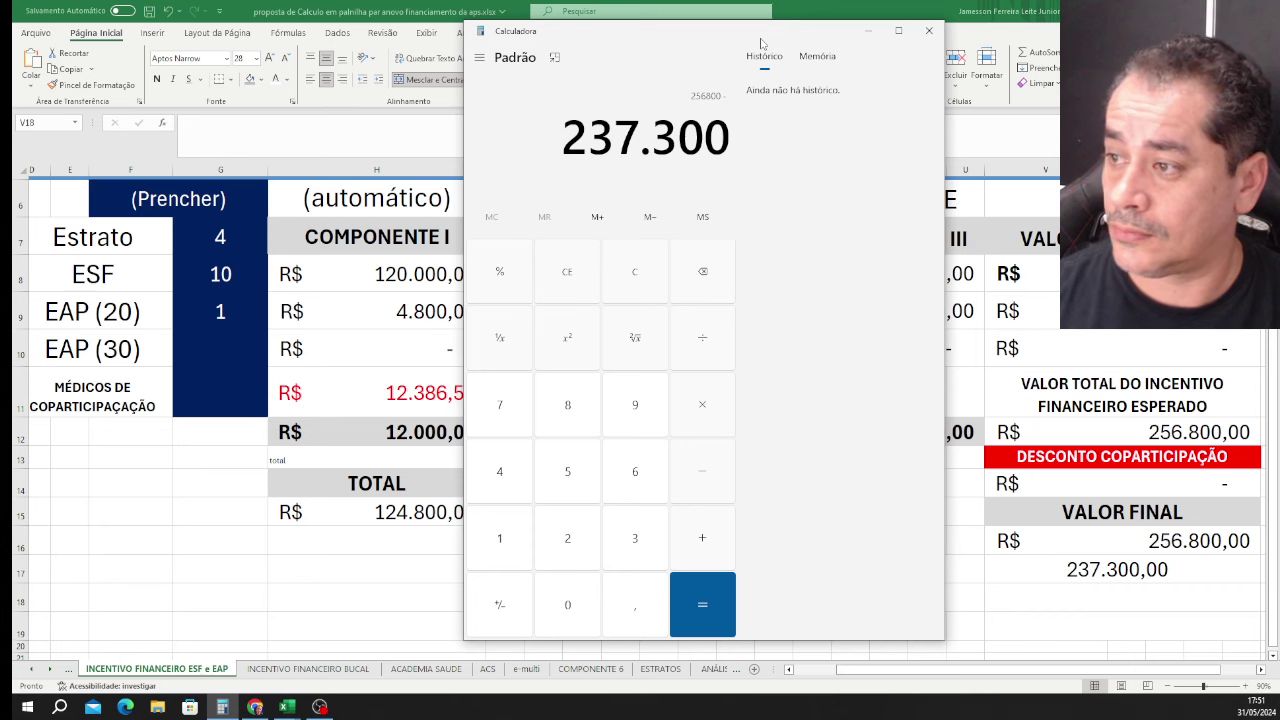
key("Return")
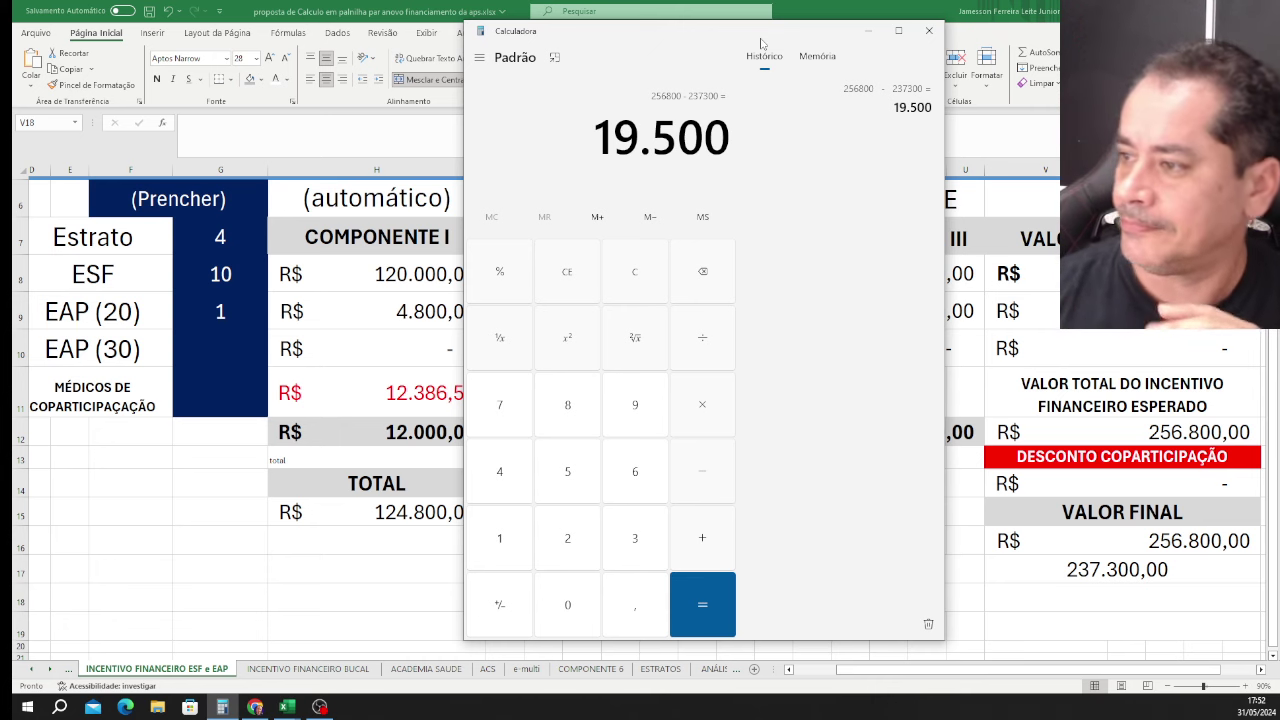
left_click(870, 38)
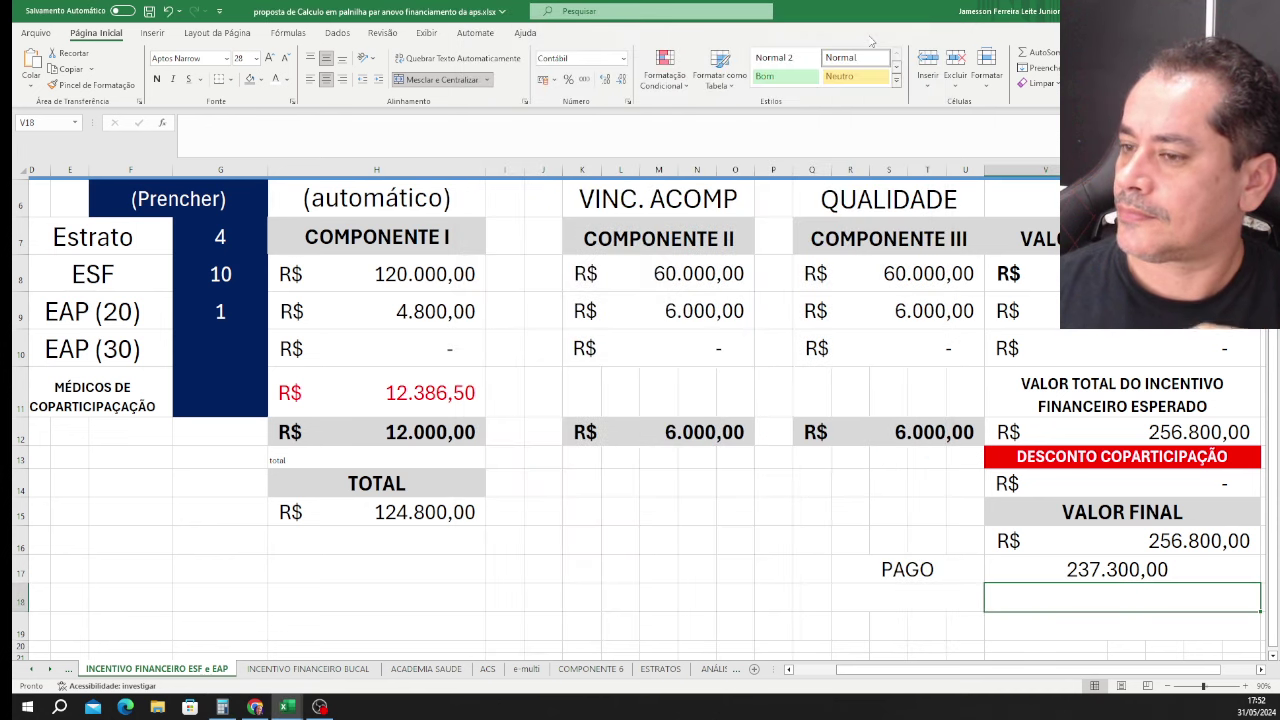
Set the ESF team count to 9 in the fill-in column.
left_click(194, 285)
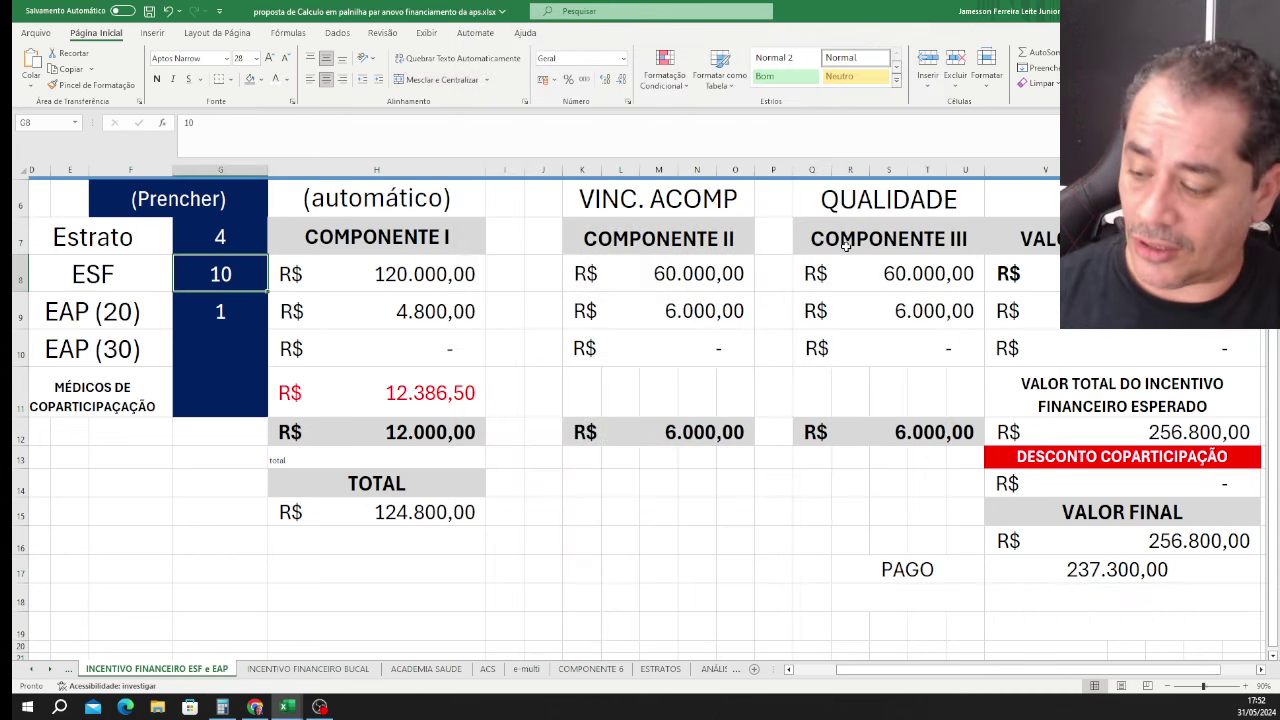
type("9")
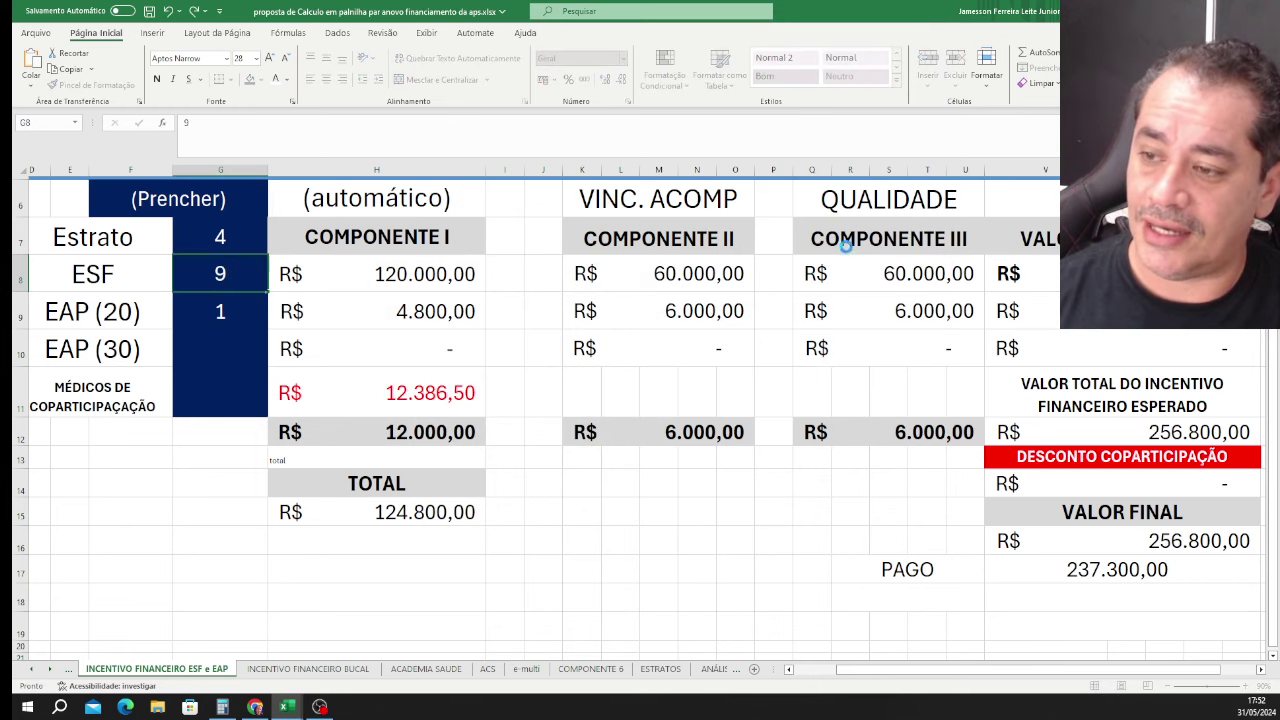
key("Return")
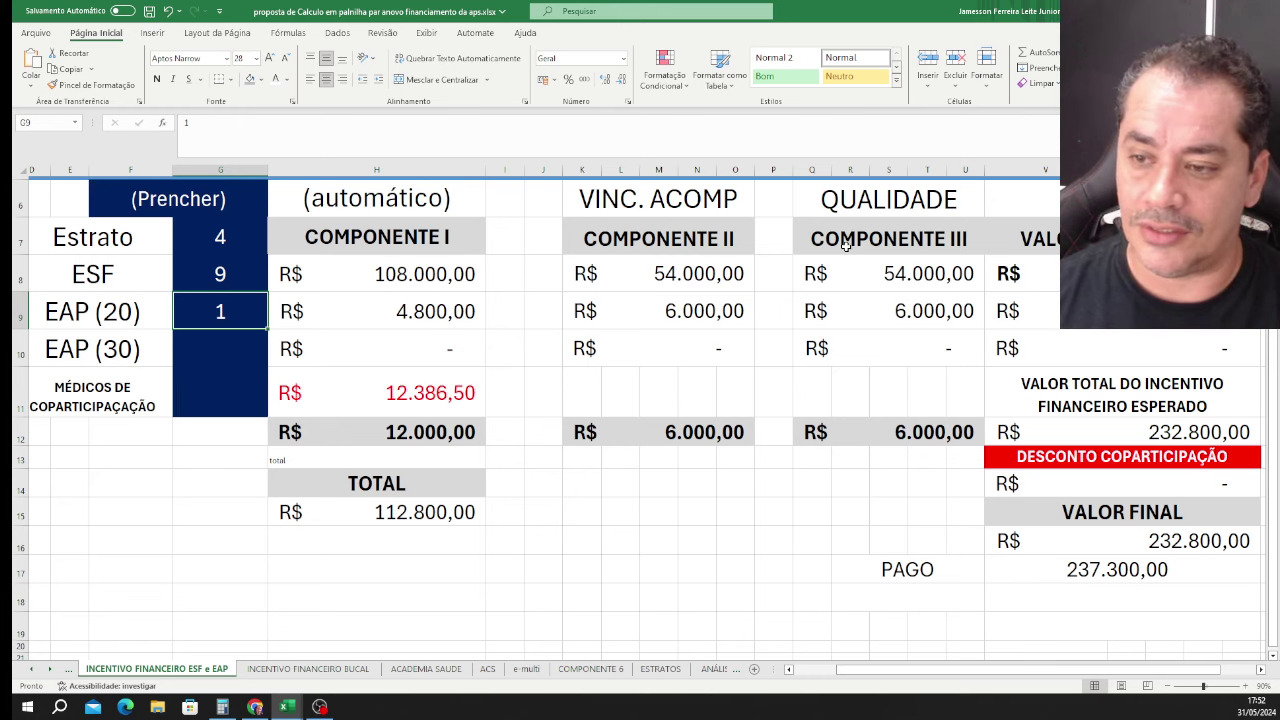
Try an EAP (20) team count of 2 and undo the change.
type("2")
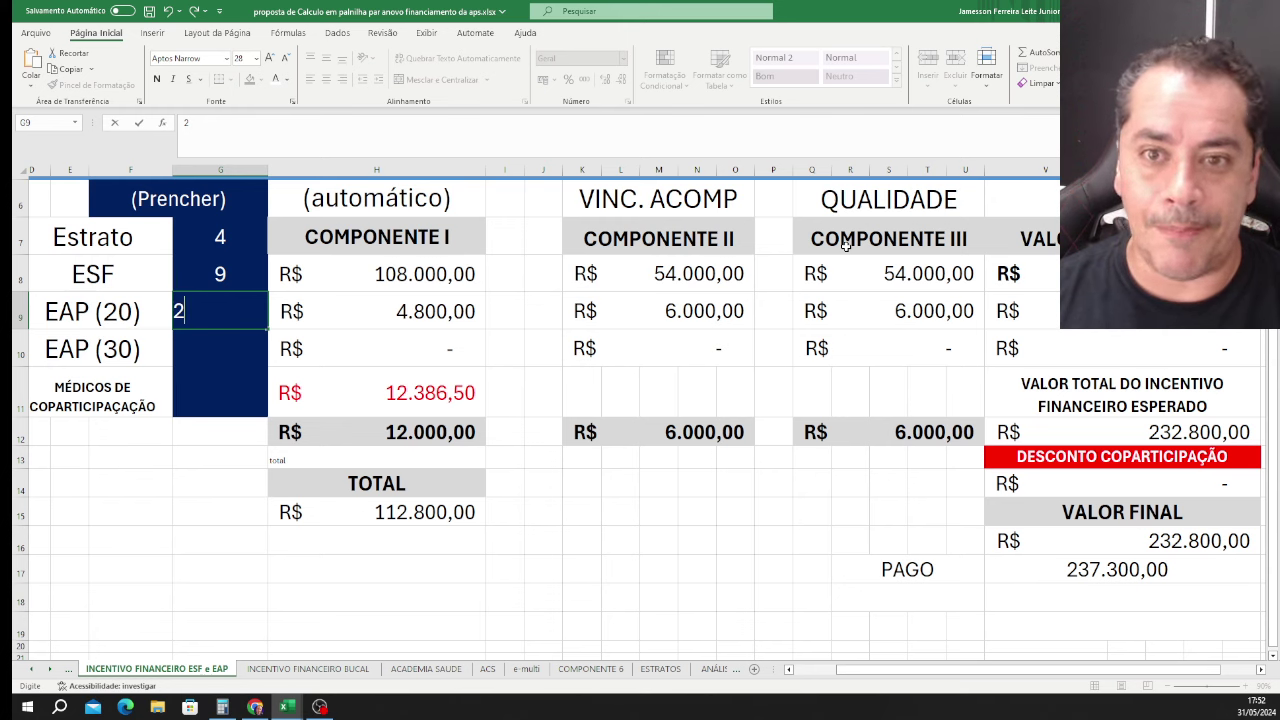
key("Return")
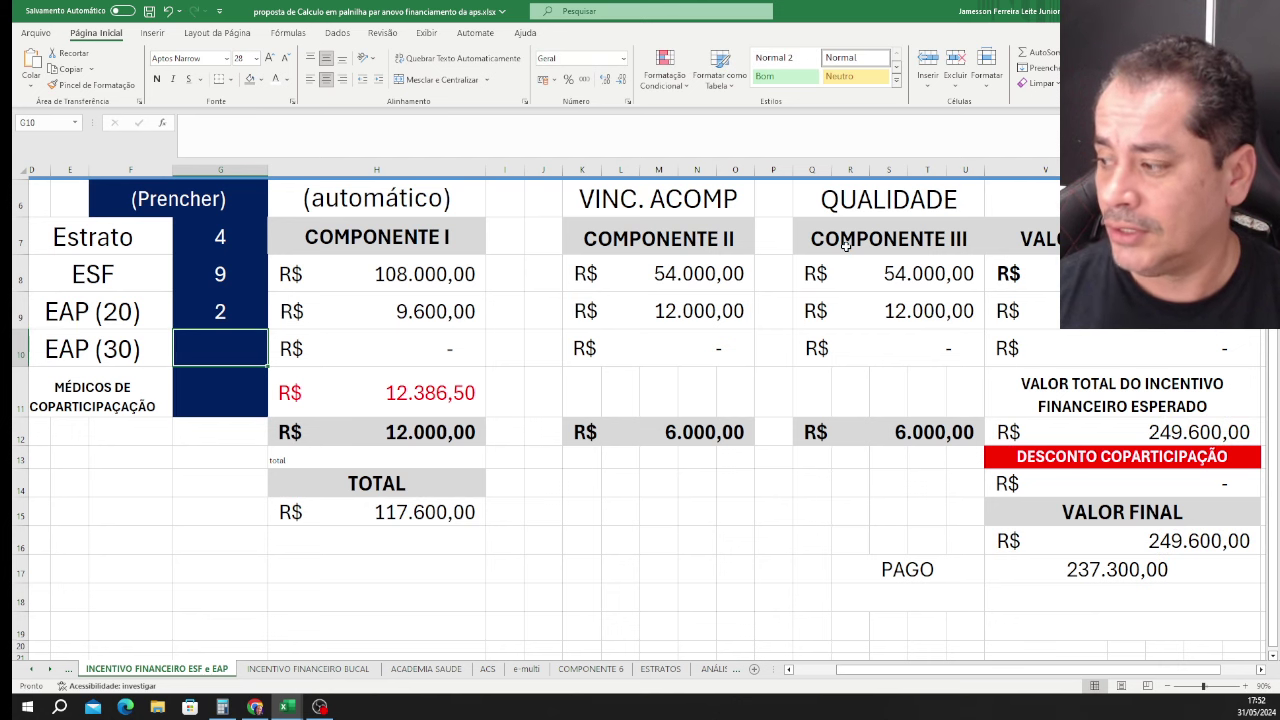
key("ctrl+z")
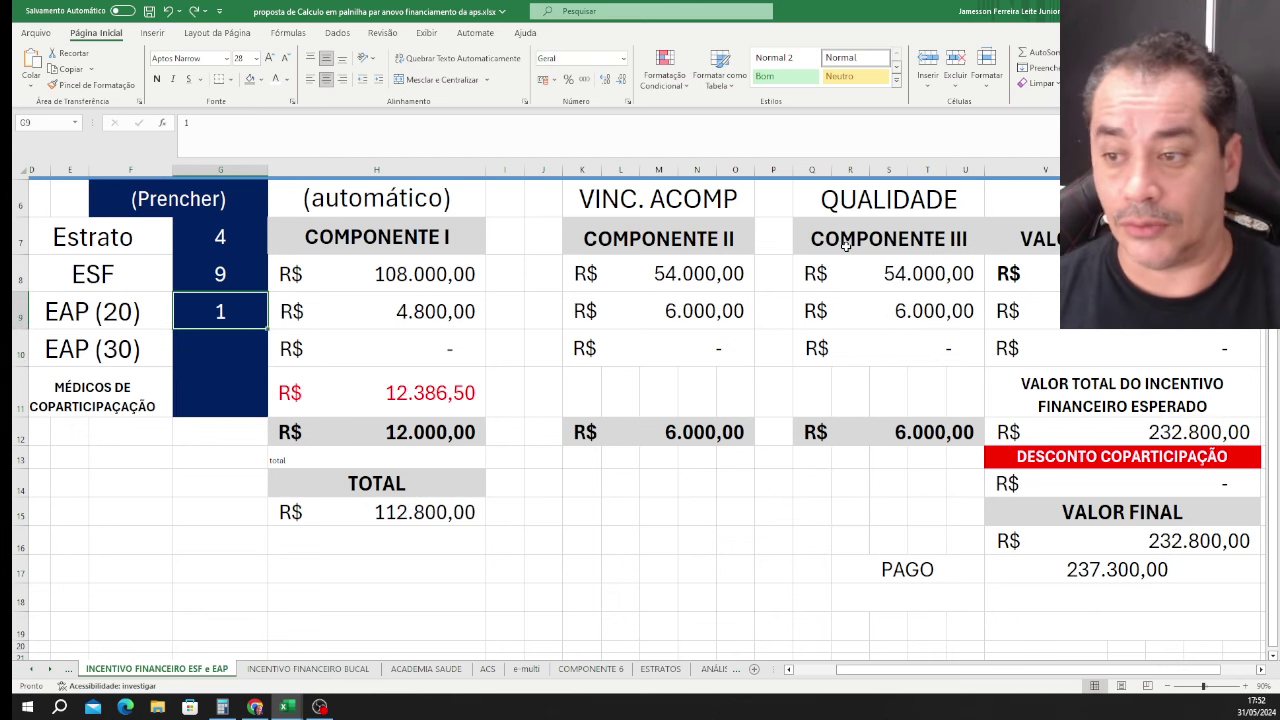
Try 1 doctor in the Médicos de Coparticipação count and clear the entry again.
key("Down")
key("Down")
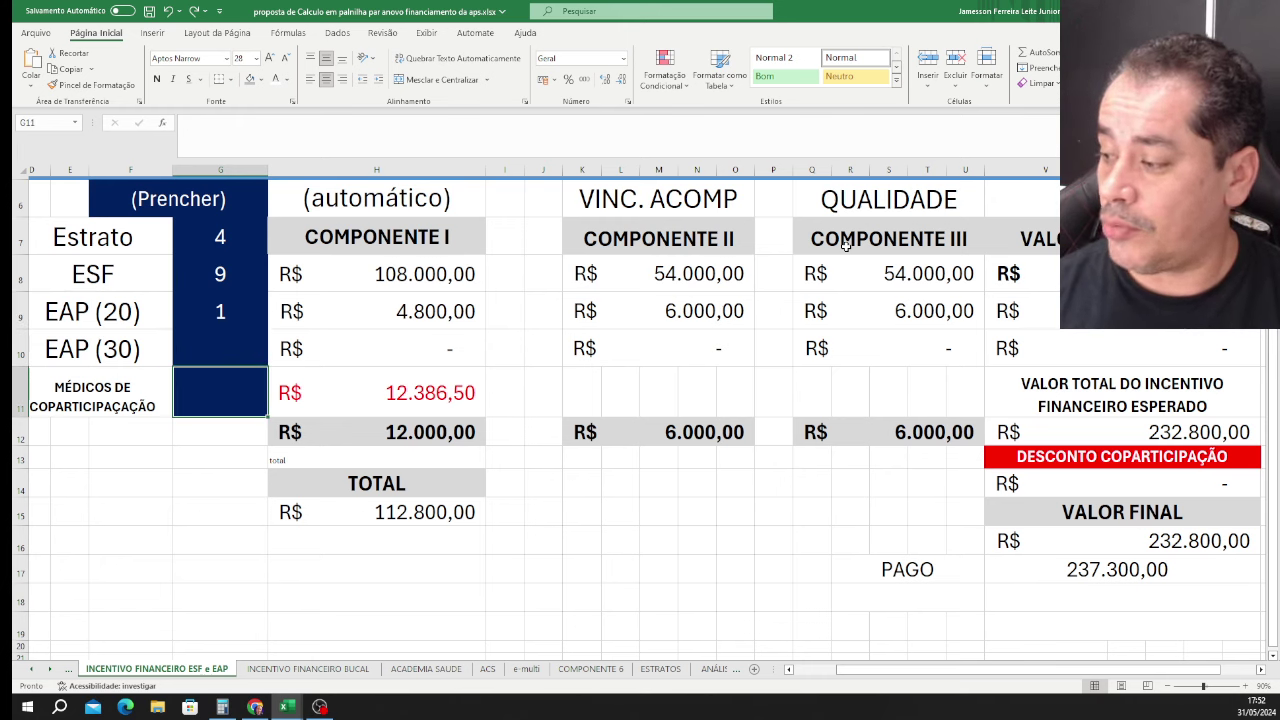
type("1")
key("Return")
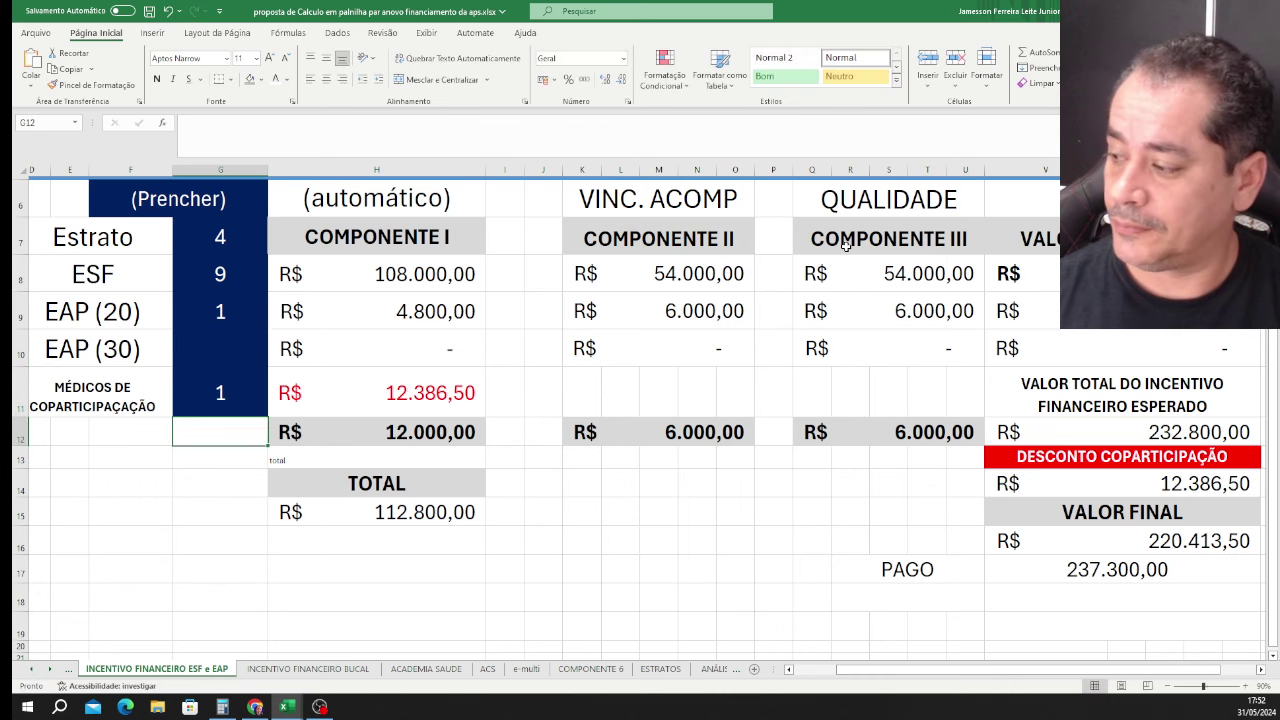
key("Up")
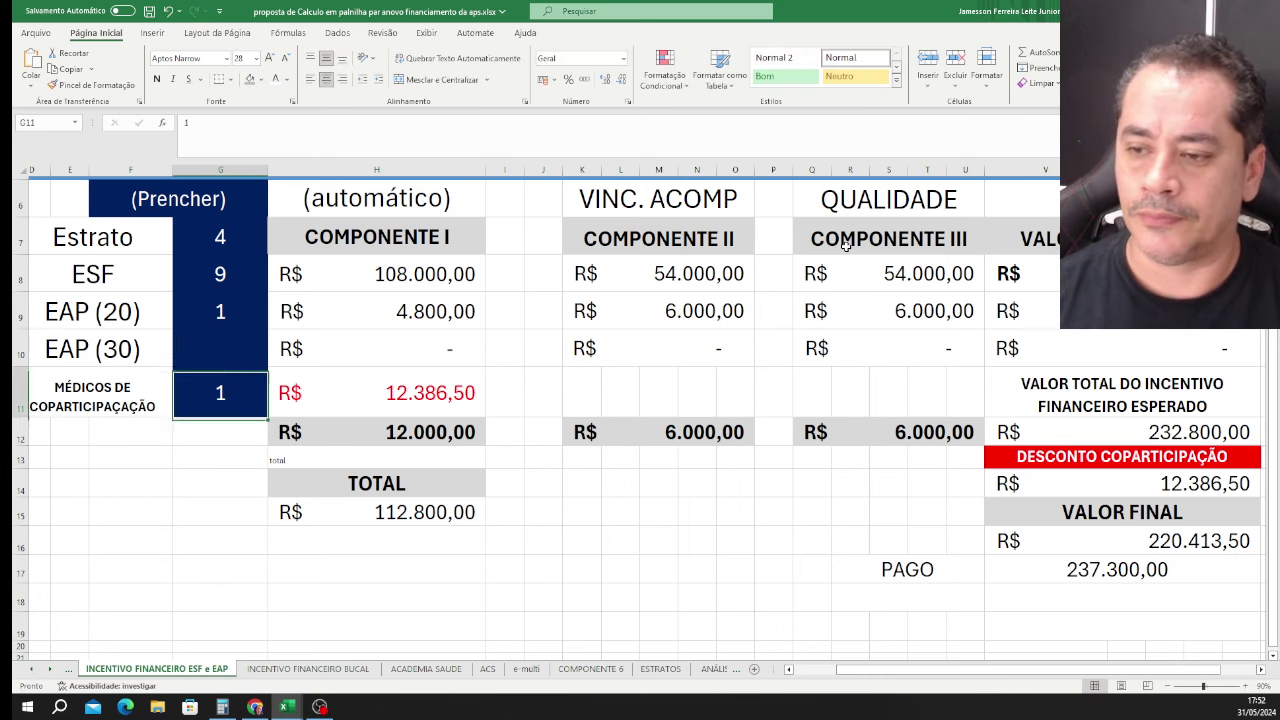
key("Delete")
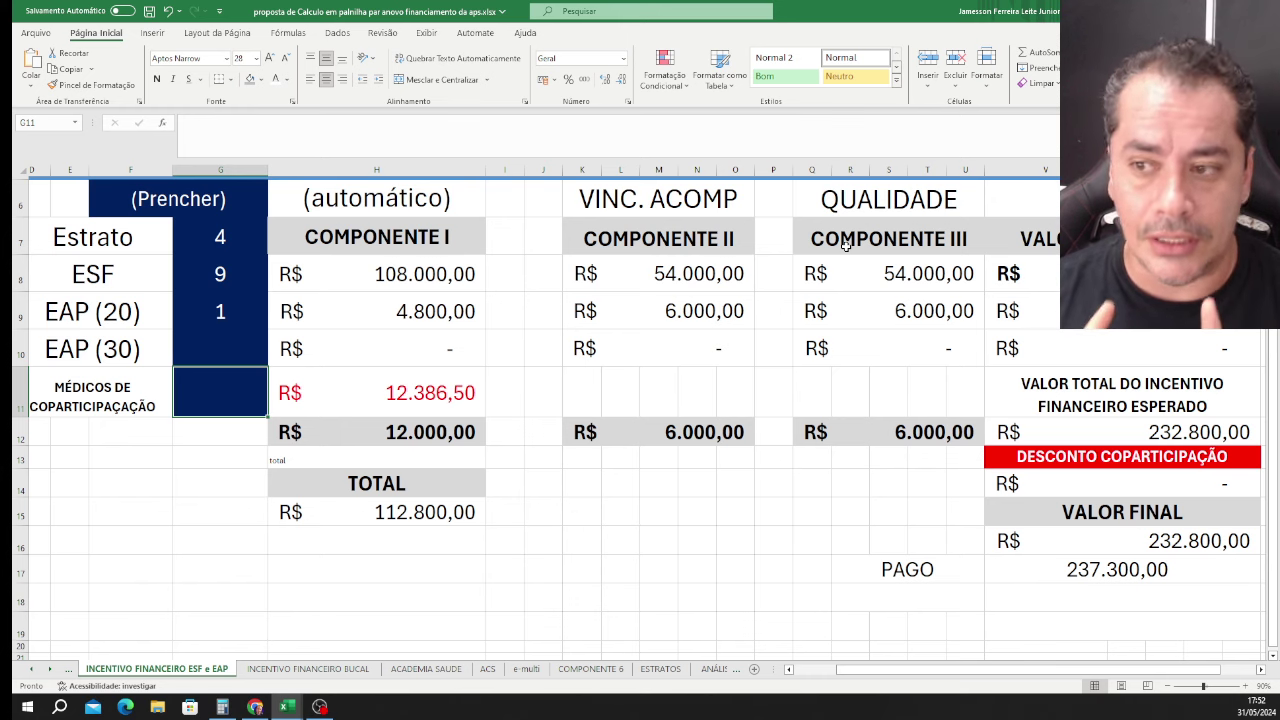
Clear the EAP (20) team count to test the total without it, and enter 1 again.
key("Up")
key("Up")
key("Up")
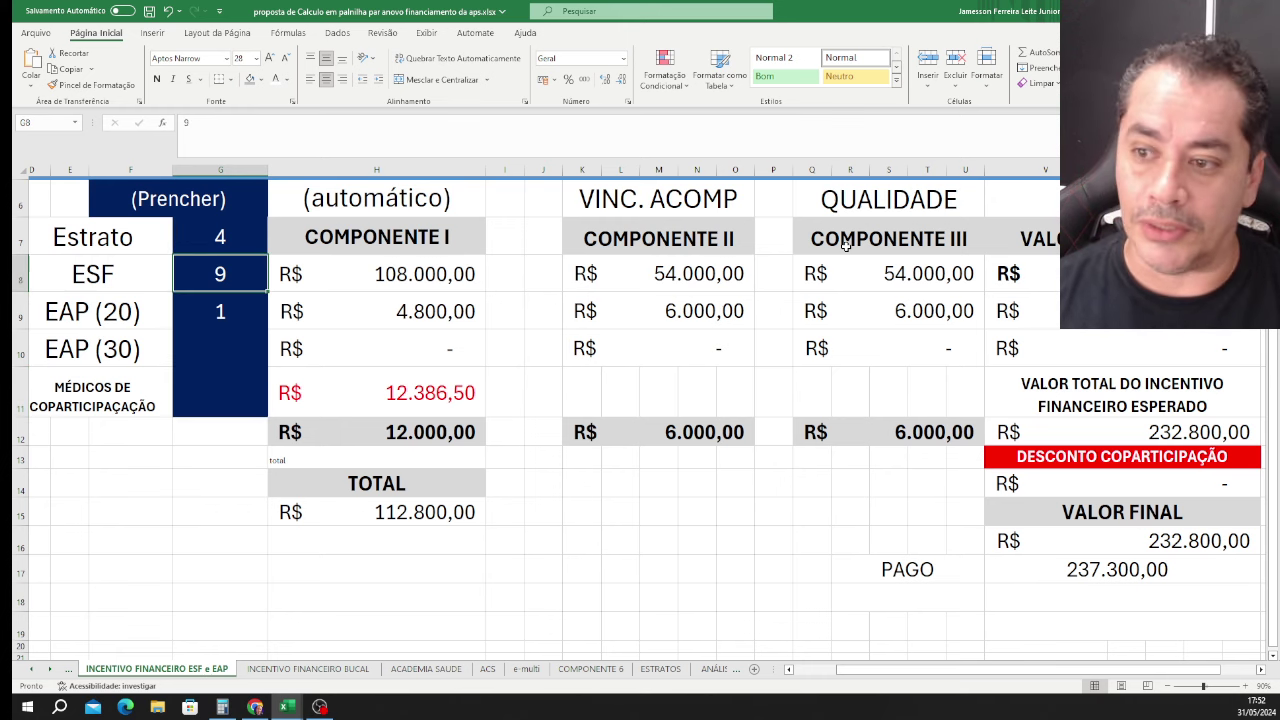
key("Down")
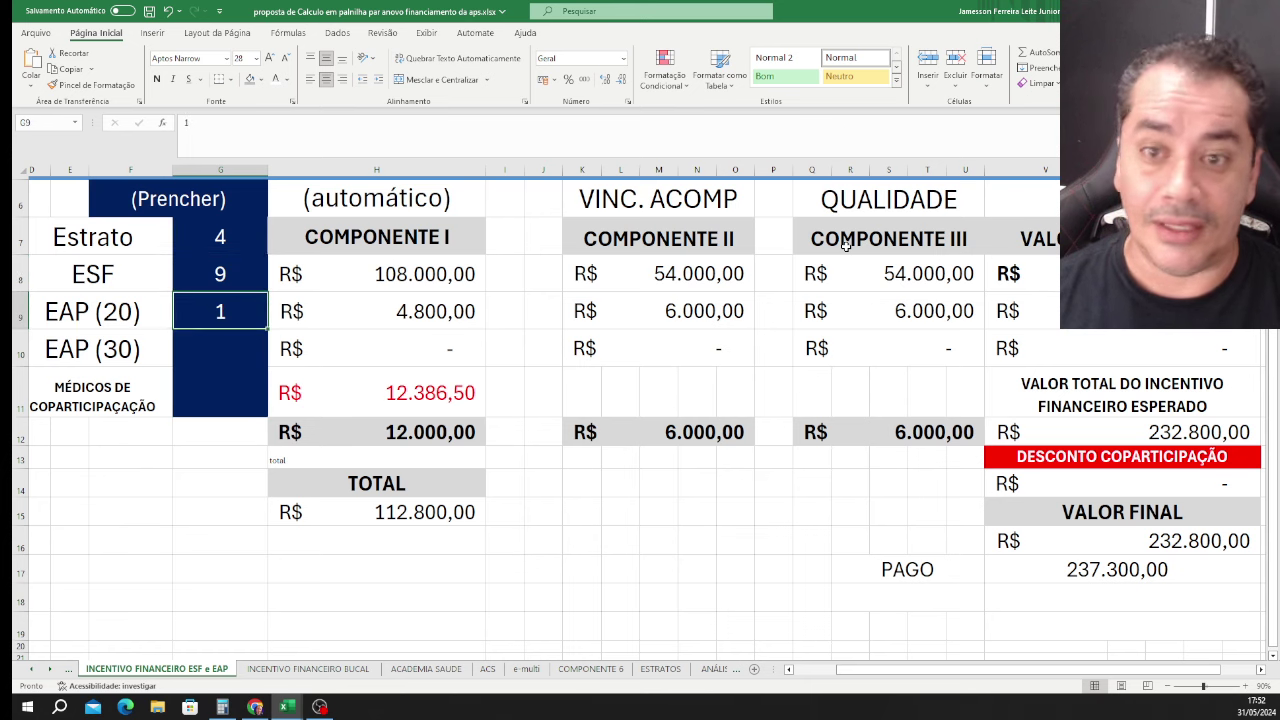
key("Delete")
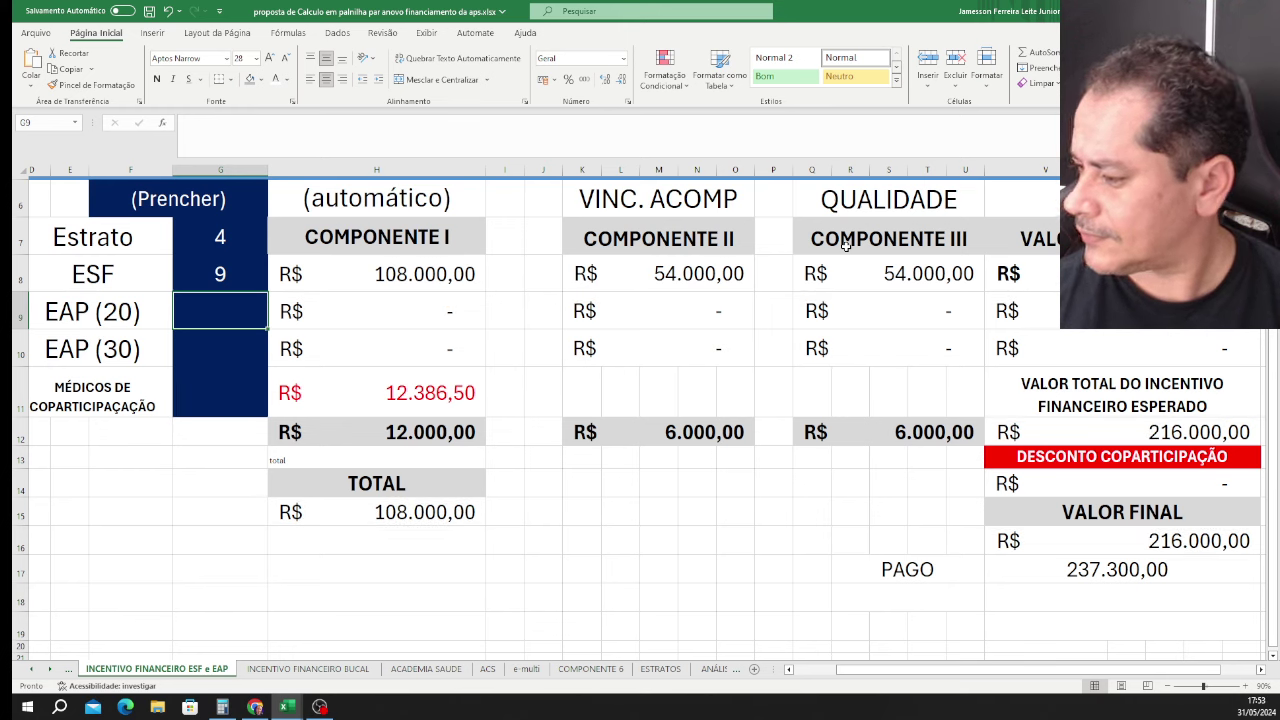
type("1")
key("Return")
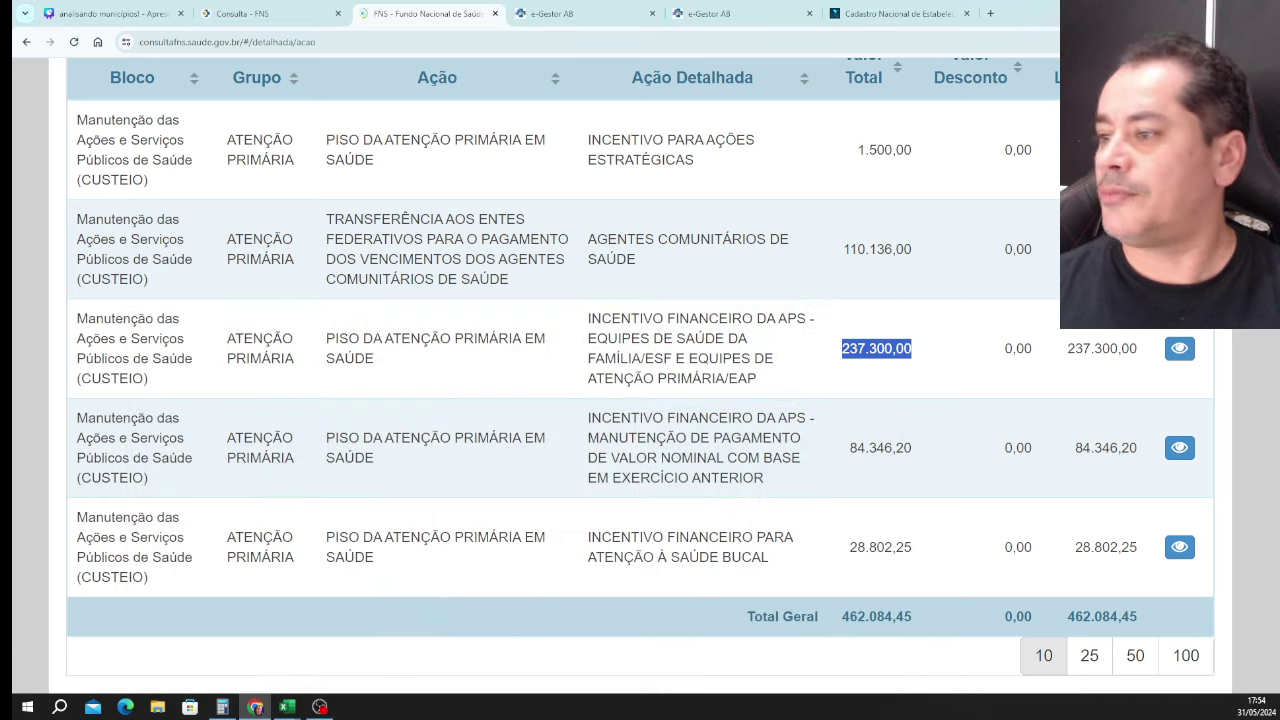
Highlight the nominal-value maintenance payment in the FNS table and the ABR/2024 IBGE population in the e-Gestor AB financing report.
left_click(823, 444)
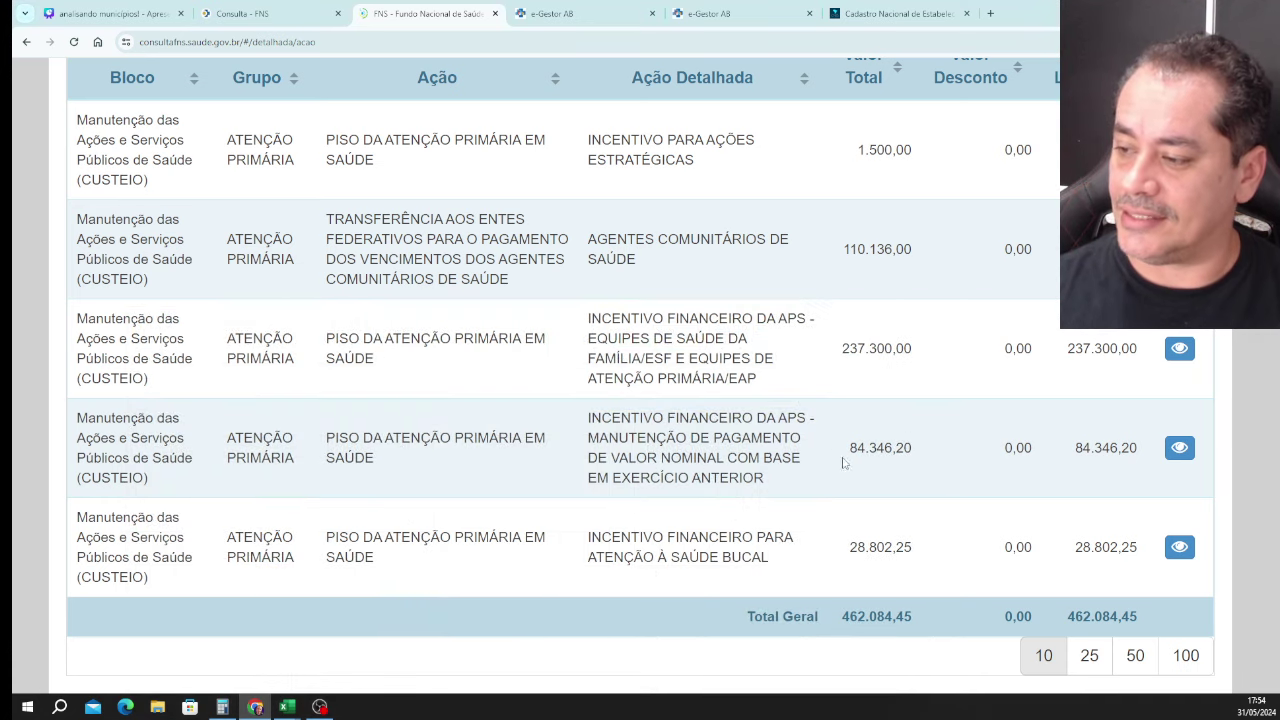
left_click_drag(846, 458, 926, 472)
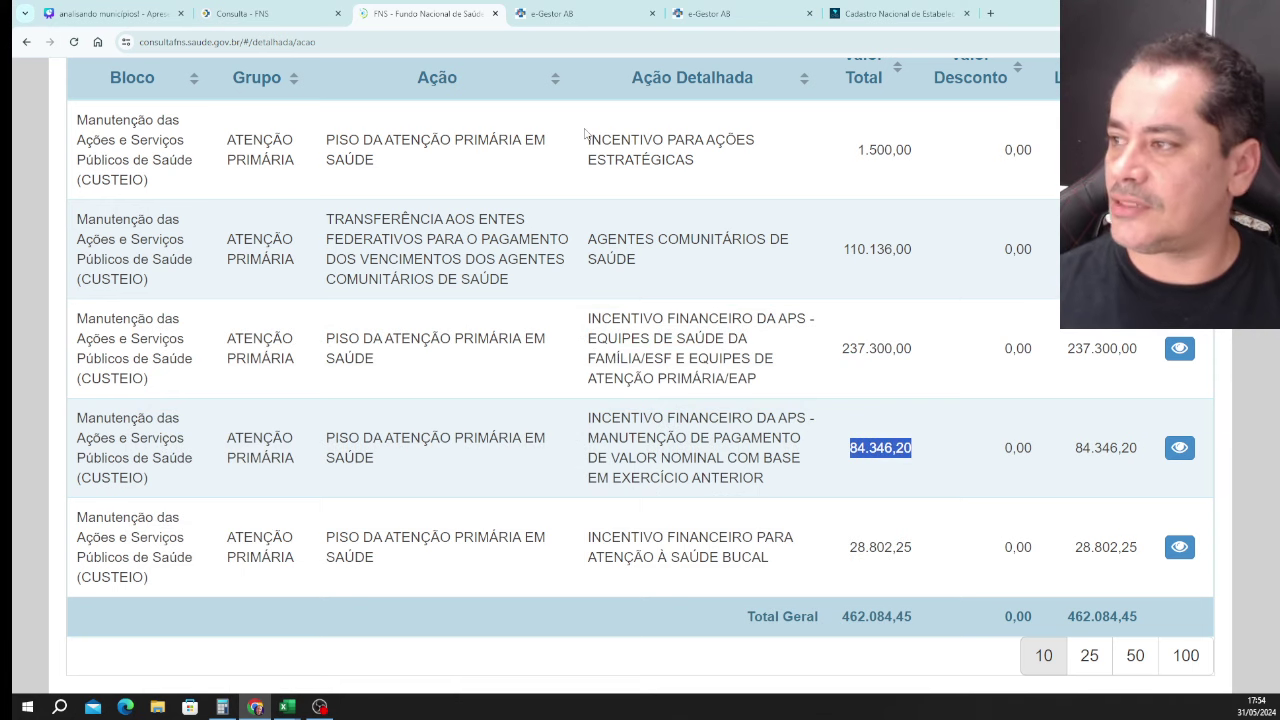
left_click(737, 12)
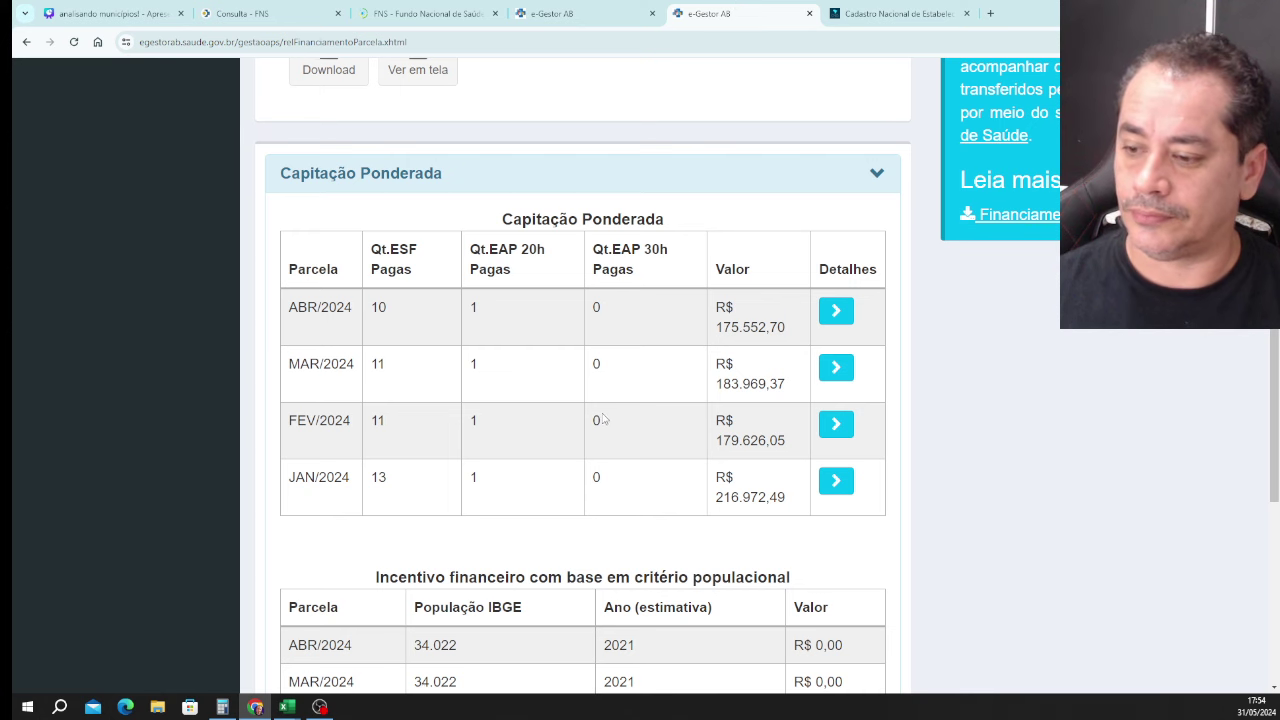
scroll(603, 420, "down", 3)
left_click_drag(407, 325, 462, 322)
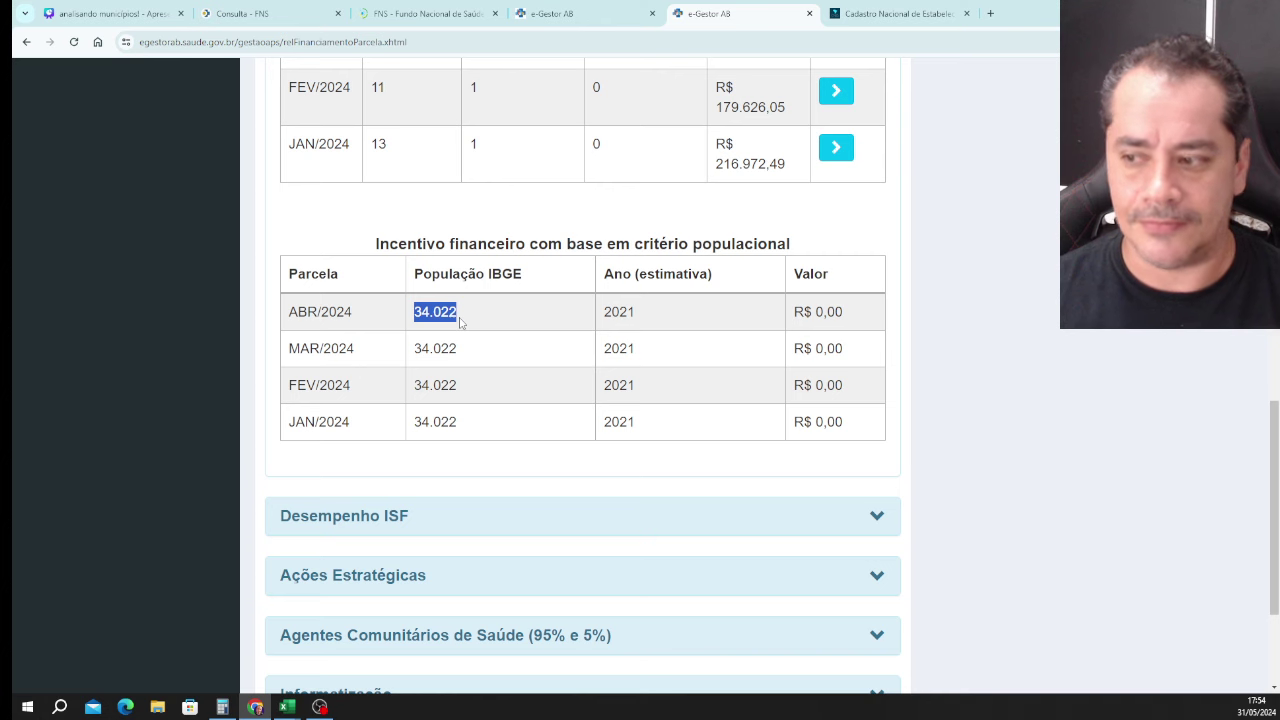
Clear the Windows Calculator, multiply the population 34022 by 5,95 and divide the result by 12.
left_click(222, 707)
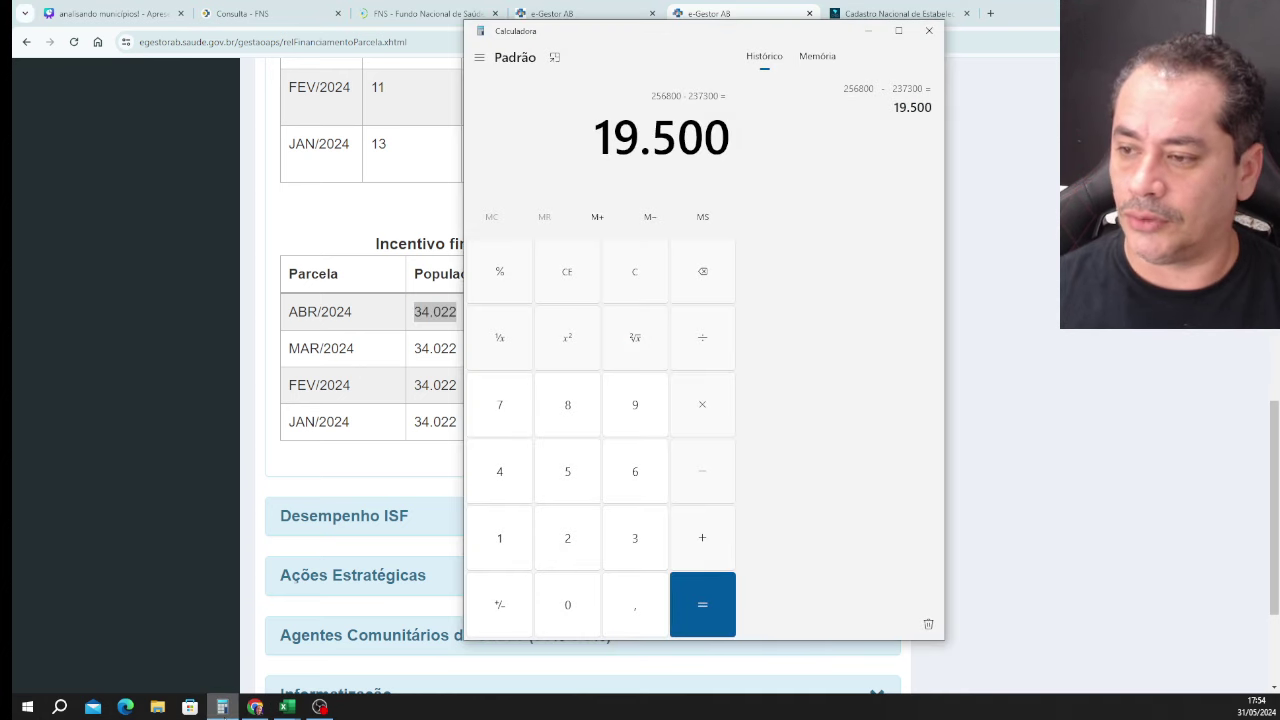
left_click(567, 278)
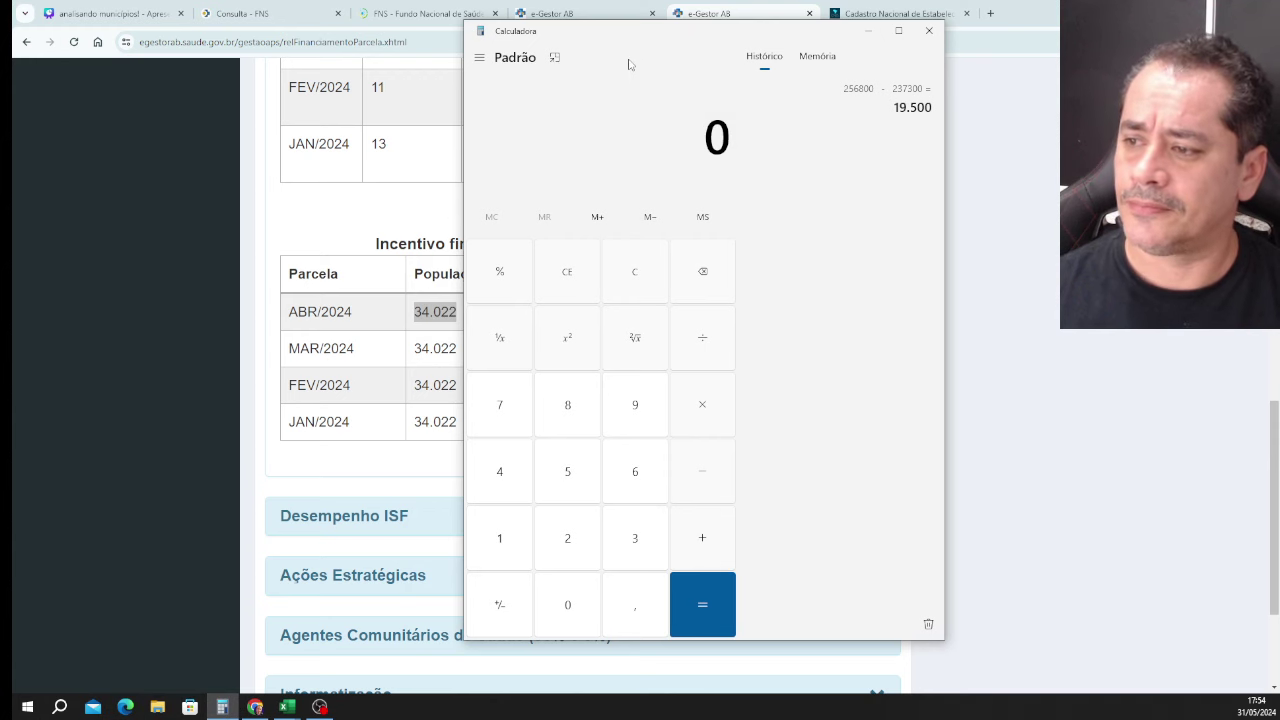
mouse_move(660, 37)
left_mouse_down()
mouse_move(743, 54)
mouse_move(679, 53)
left_mouse_up()
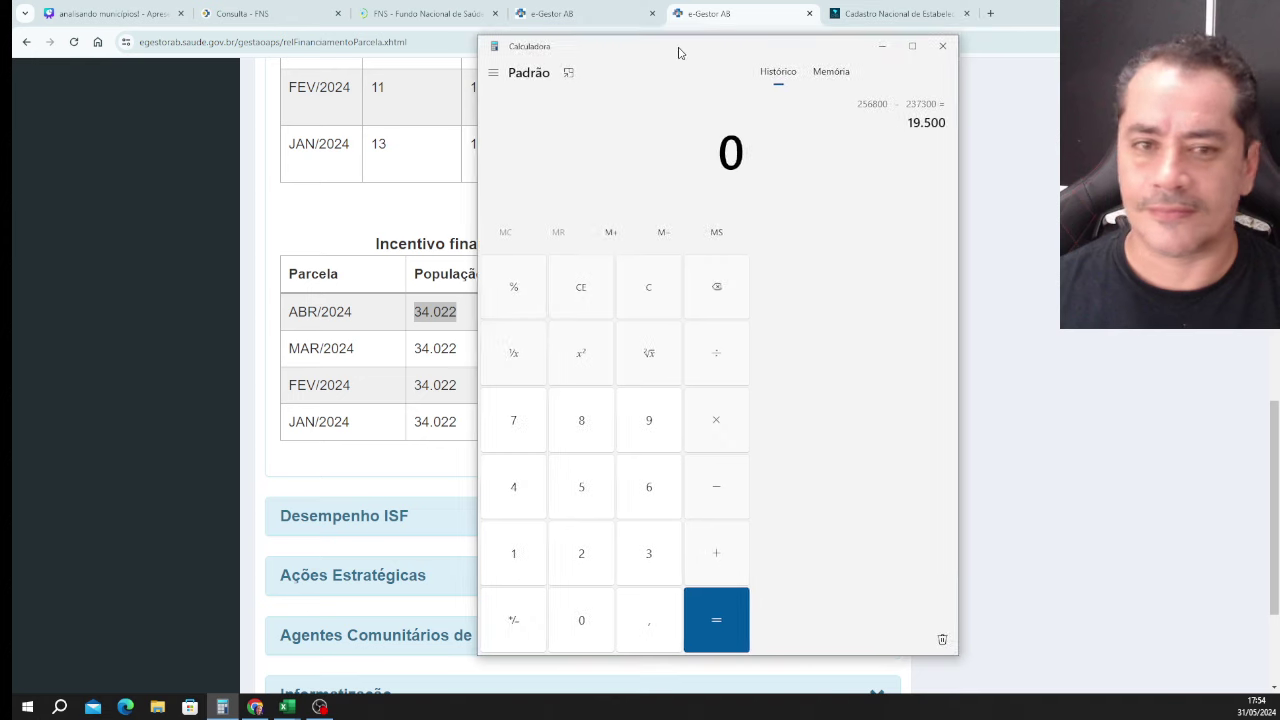
type("34022")
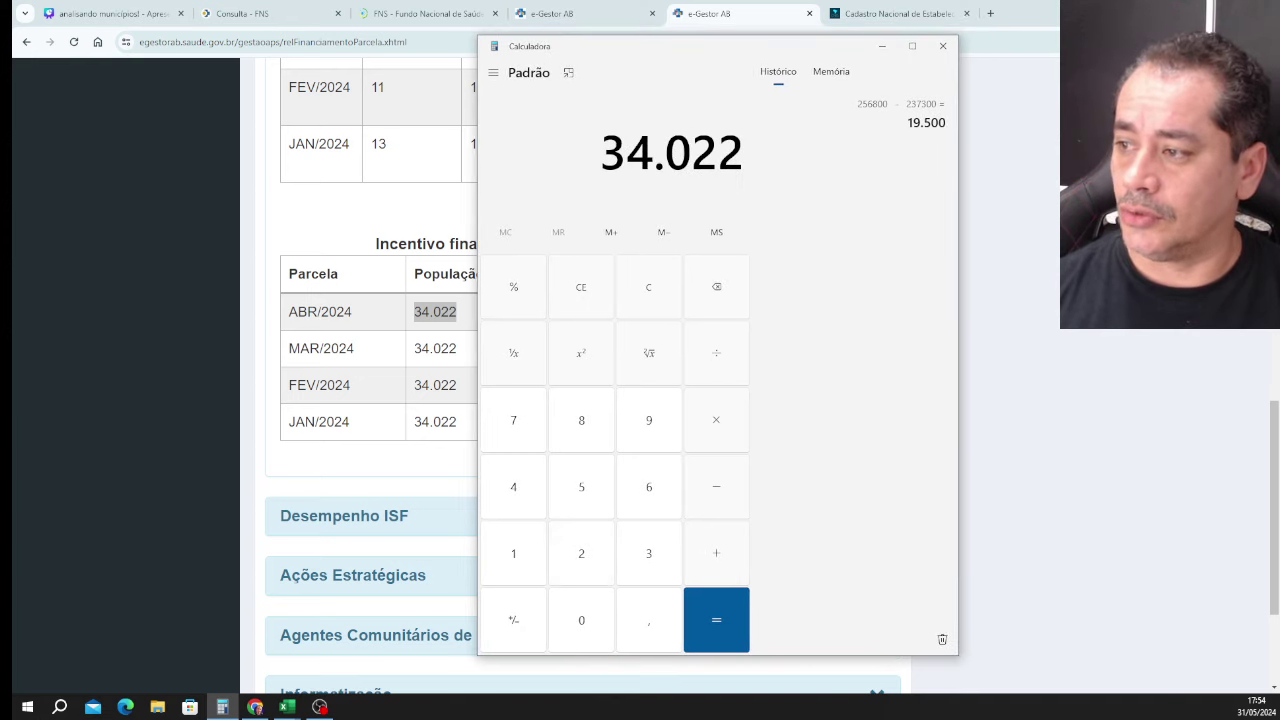
key("asterisk")
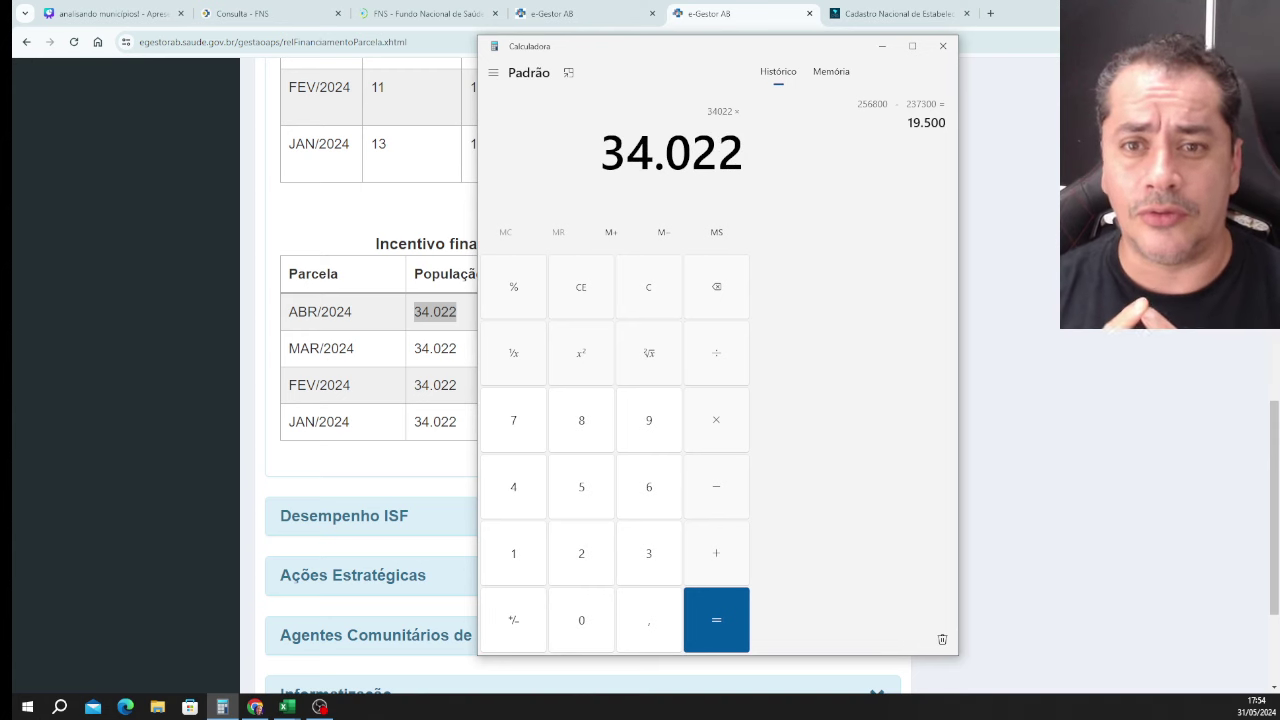
type("5,95")
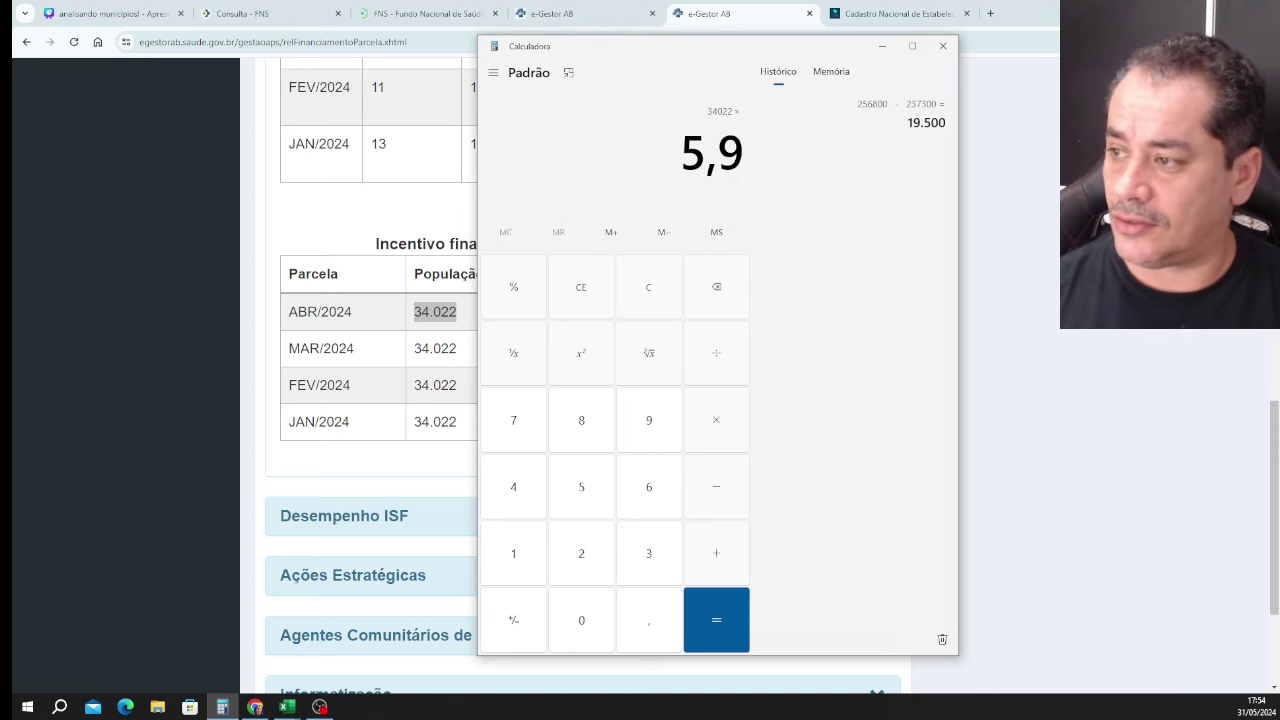
key("Return")
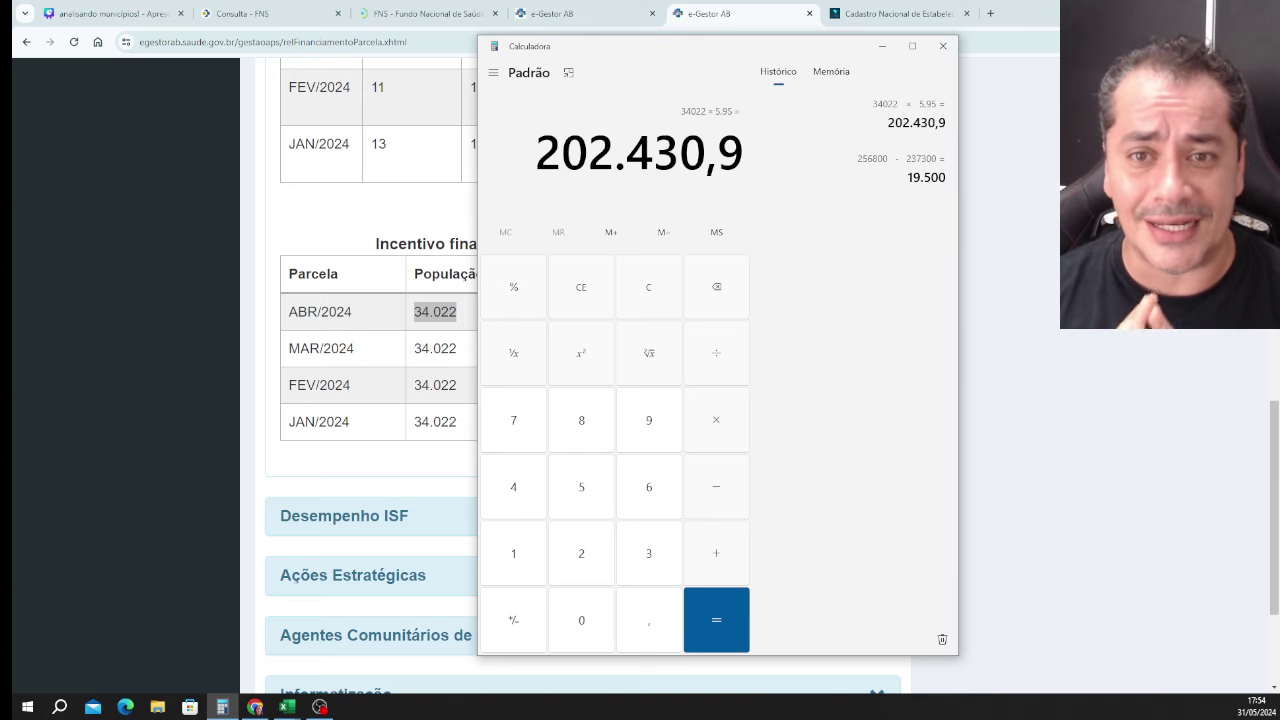
key("slash")
type("12")
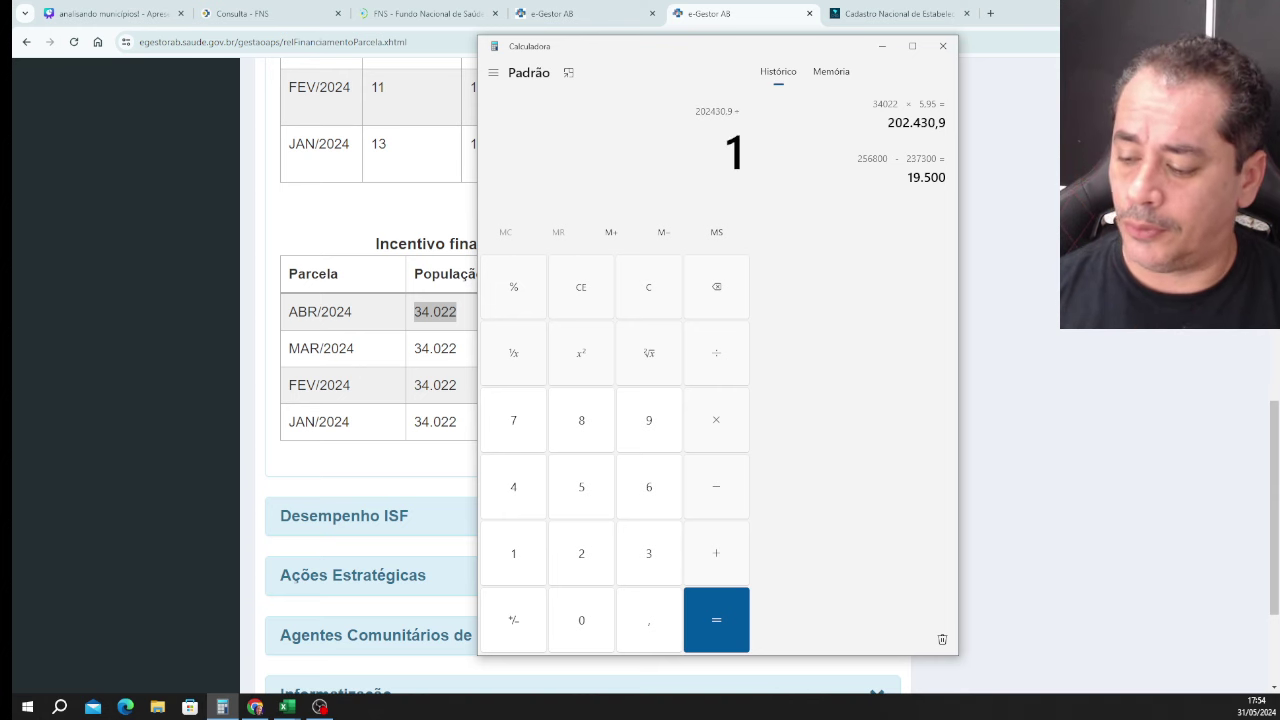
key("Return")
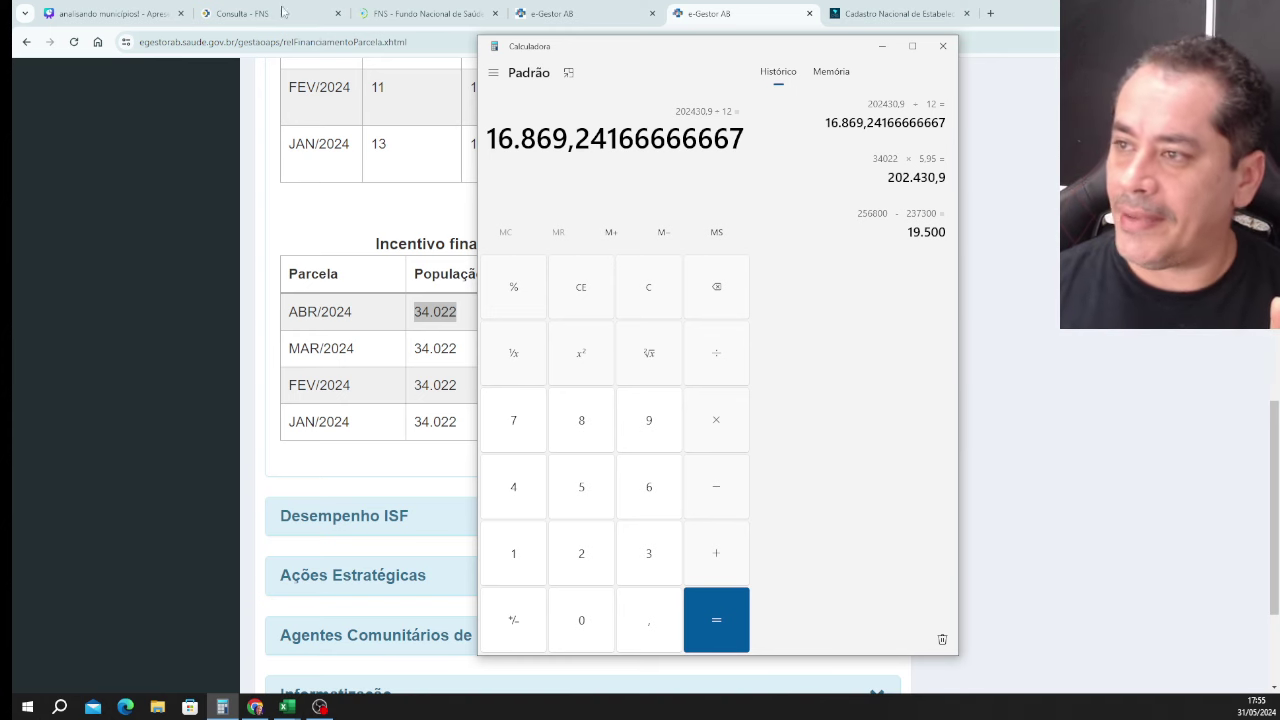
Review the FNS maintenance payment and the e-Gestor AB population-based incentive values for the January to April 2024 instalments.
left_click(462, 8)
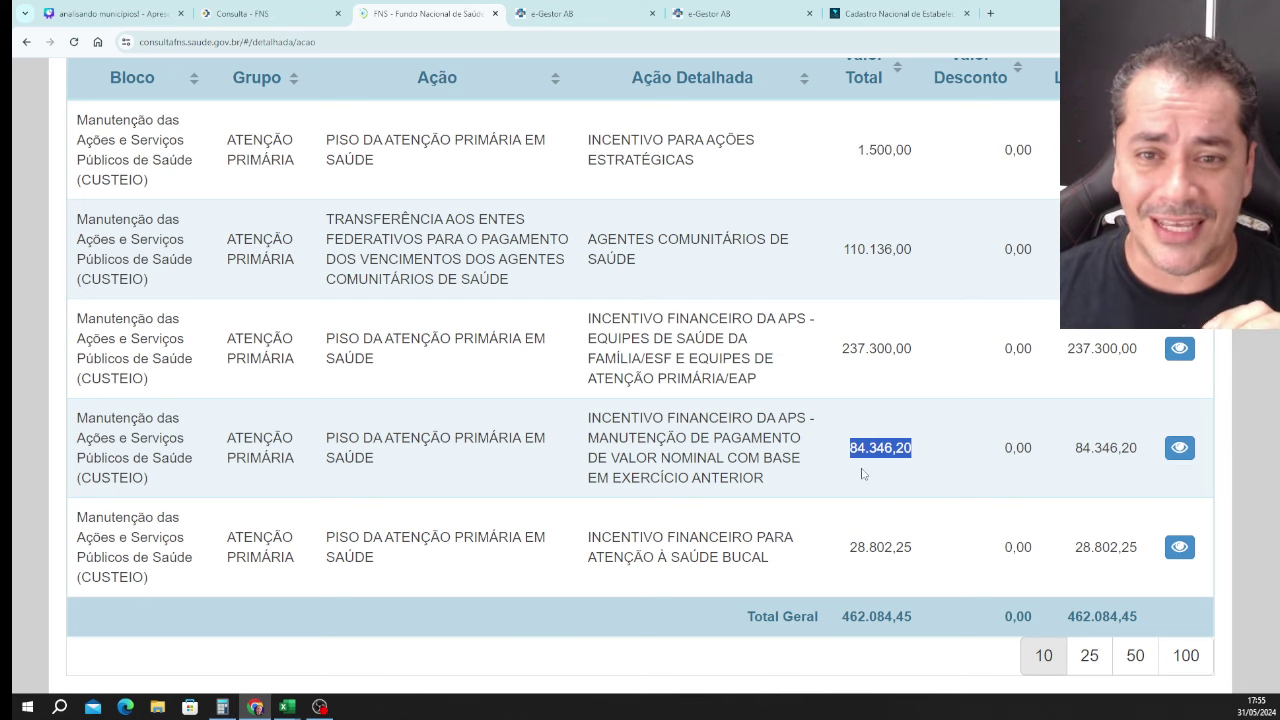
left_click(571, 9)
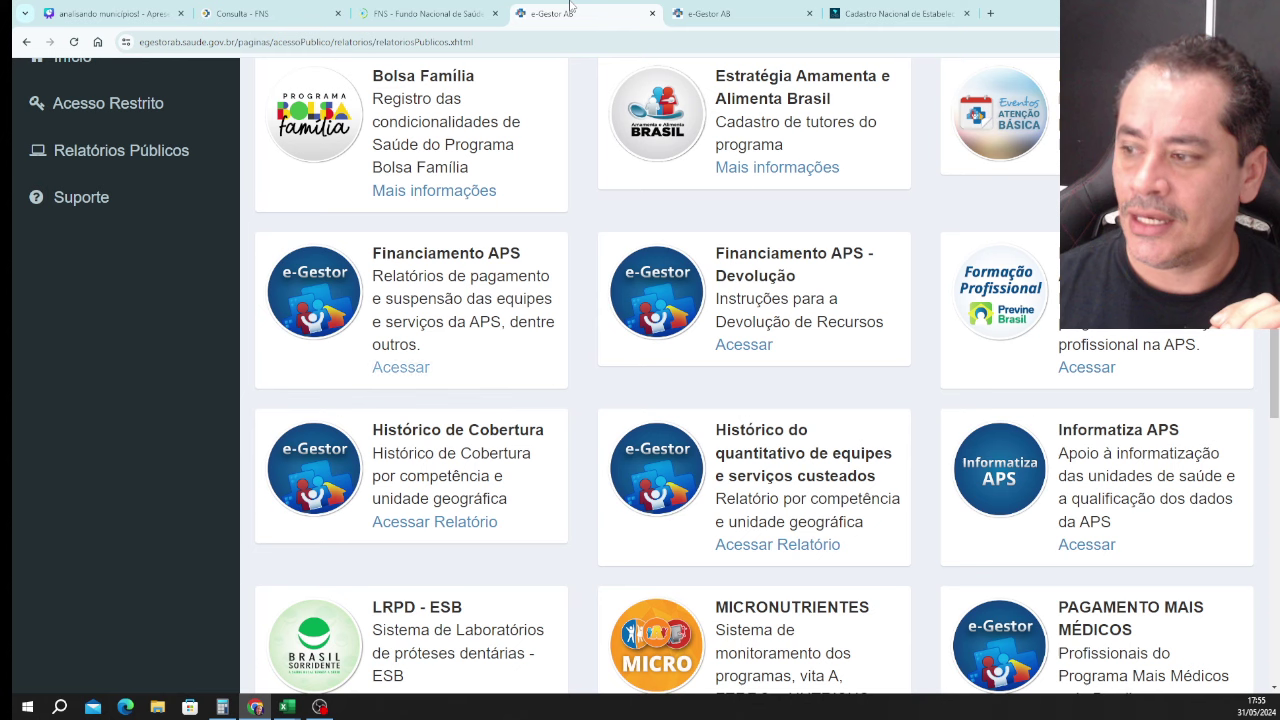
left_click(712, 13)
scroll(624, 303, "up", 3)
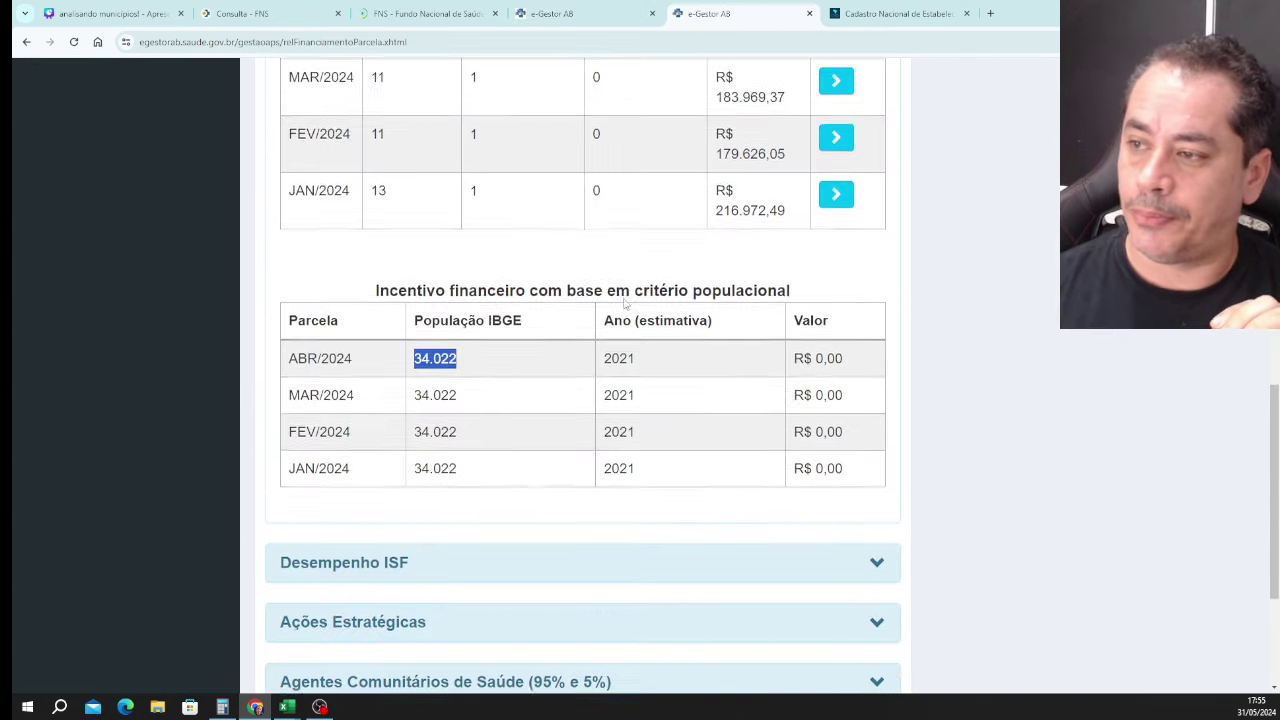
scroll(624, 303, "up", 3)
scroll(624, 303, "down", 4)
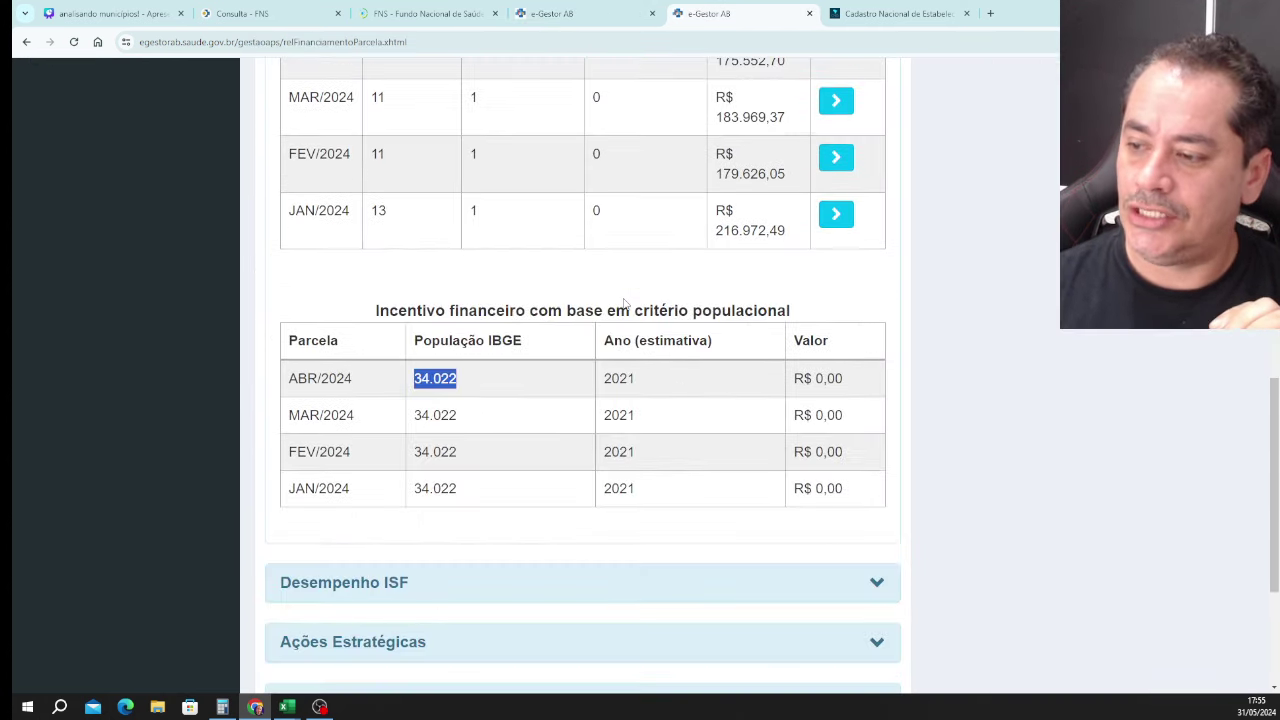
scroll(624, 303, "down", 1)
left_click_drag(794, 313, 858, 320)
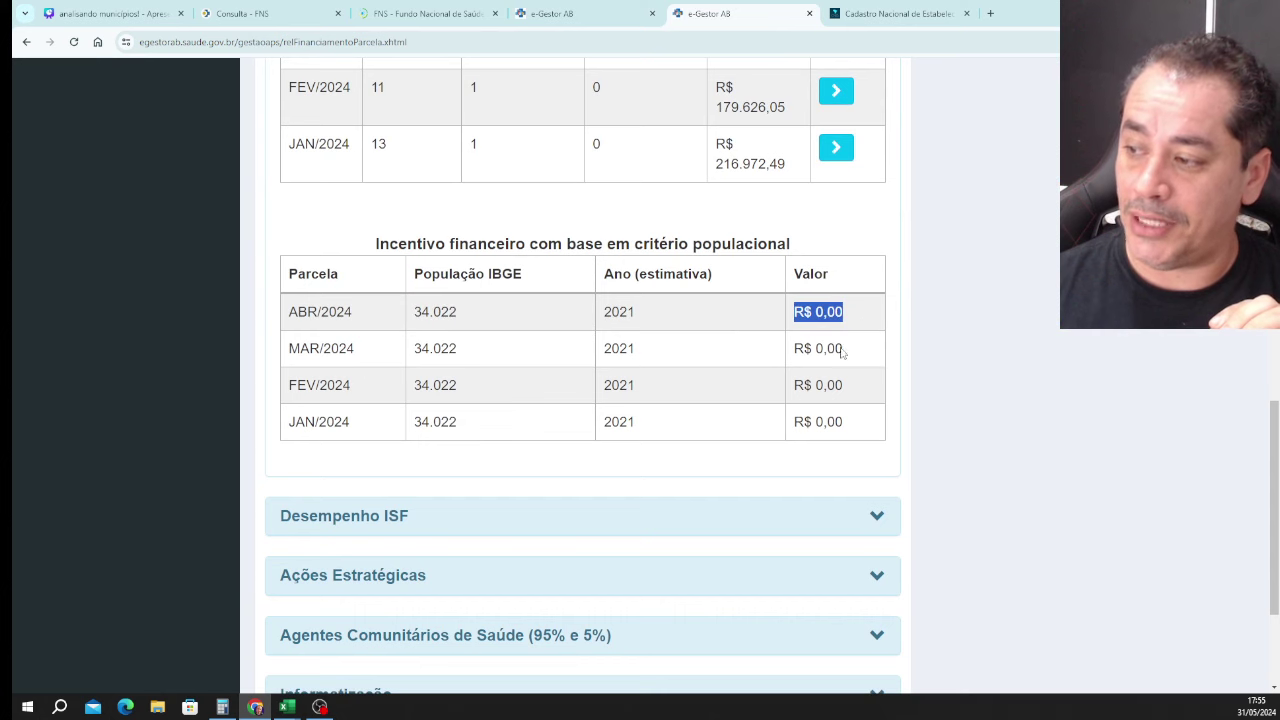
left_click_drag(794, 348, 860, 435)
Multiply the monthly population incentive by 5 in the Windows Calculator and return to the FNS maintenance payment to compare.
left_click(222, 707)
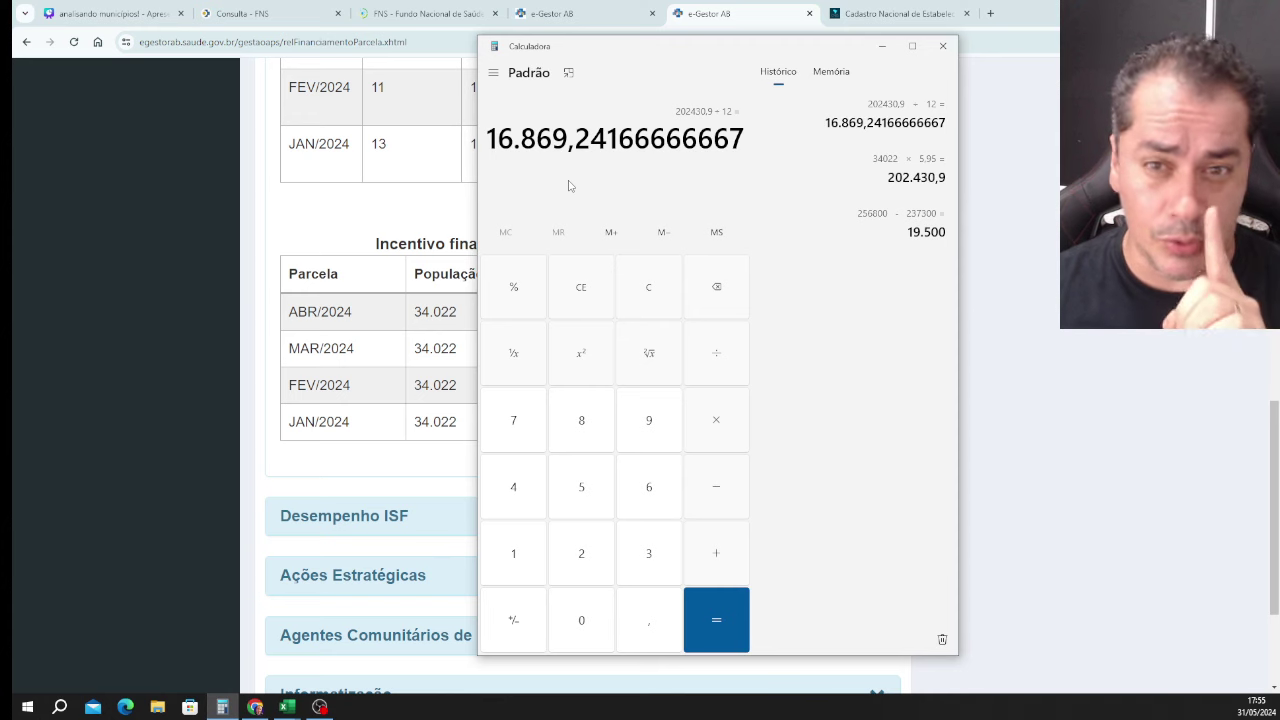
type("*5")
key("Return")
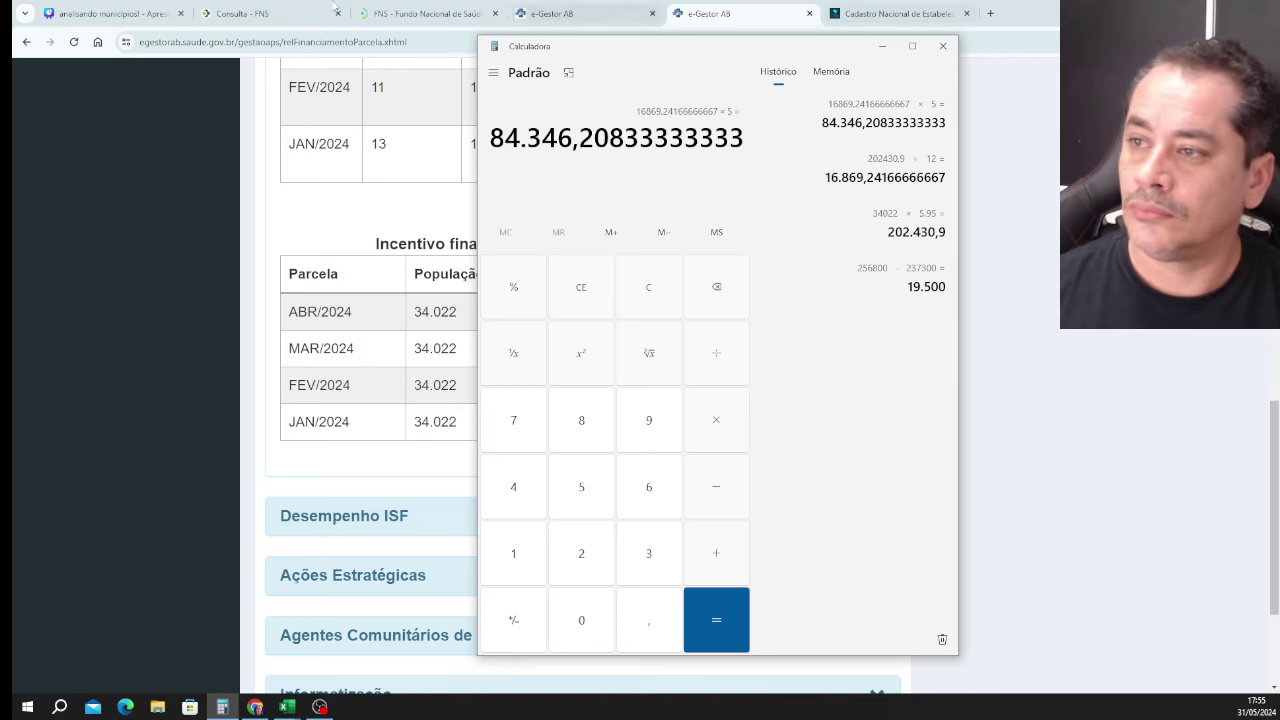
left_click(409, 6)
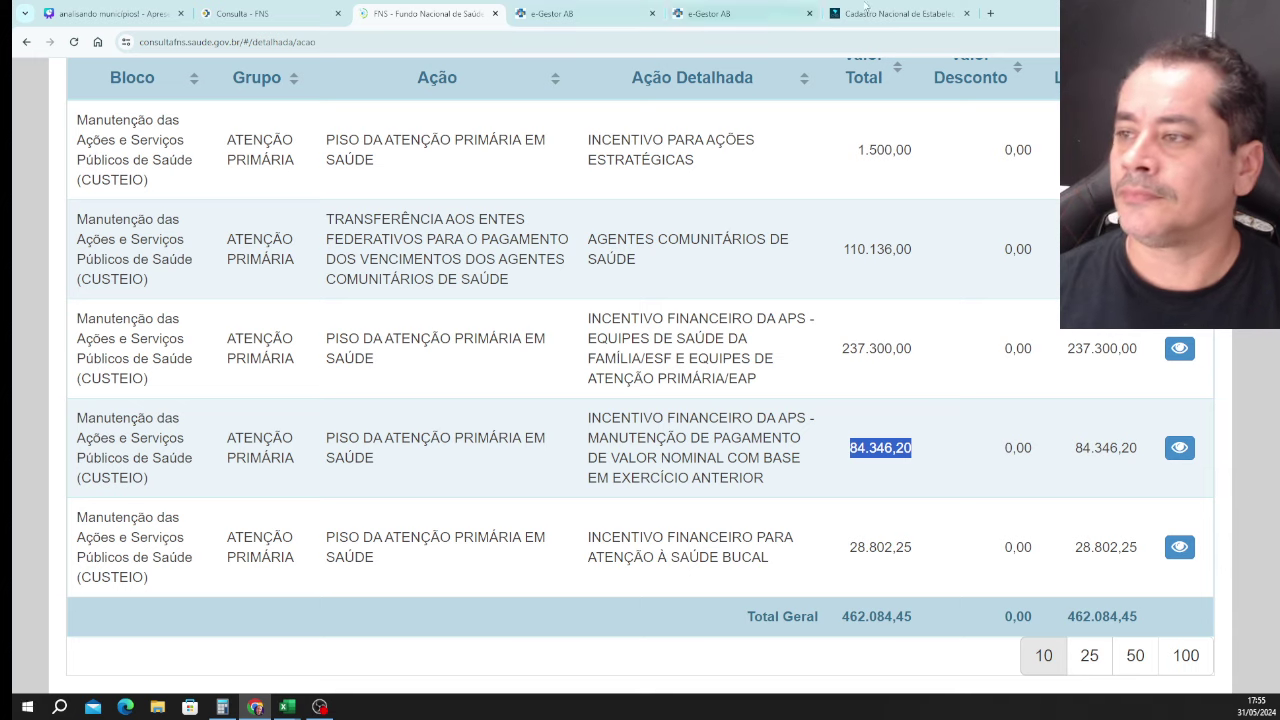
Expand the Ações Estratégicas section of the e-Gestor AB financing report and locate the Equipes de Saúde Bucal table.
left_click(706, 16)
scroll(663, 334, "down", 3)
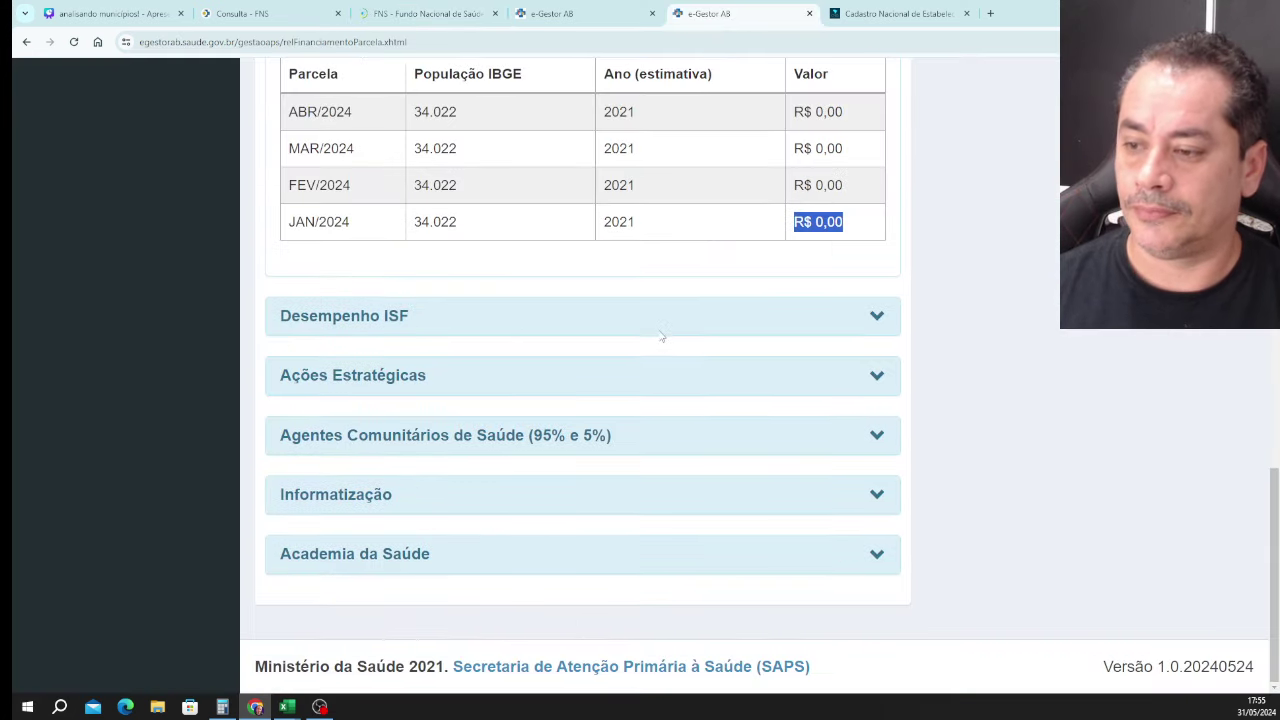
left_click(868, 388)
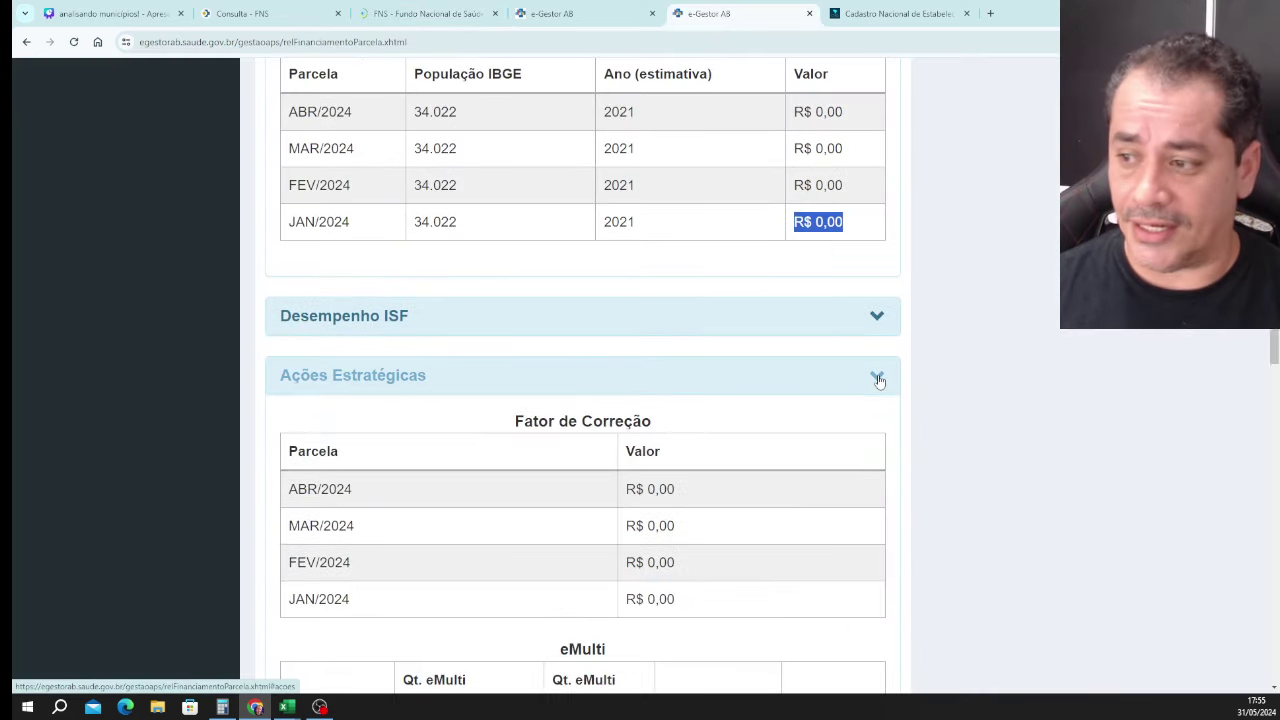
scroll(872, 387, "down", 8)
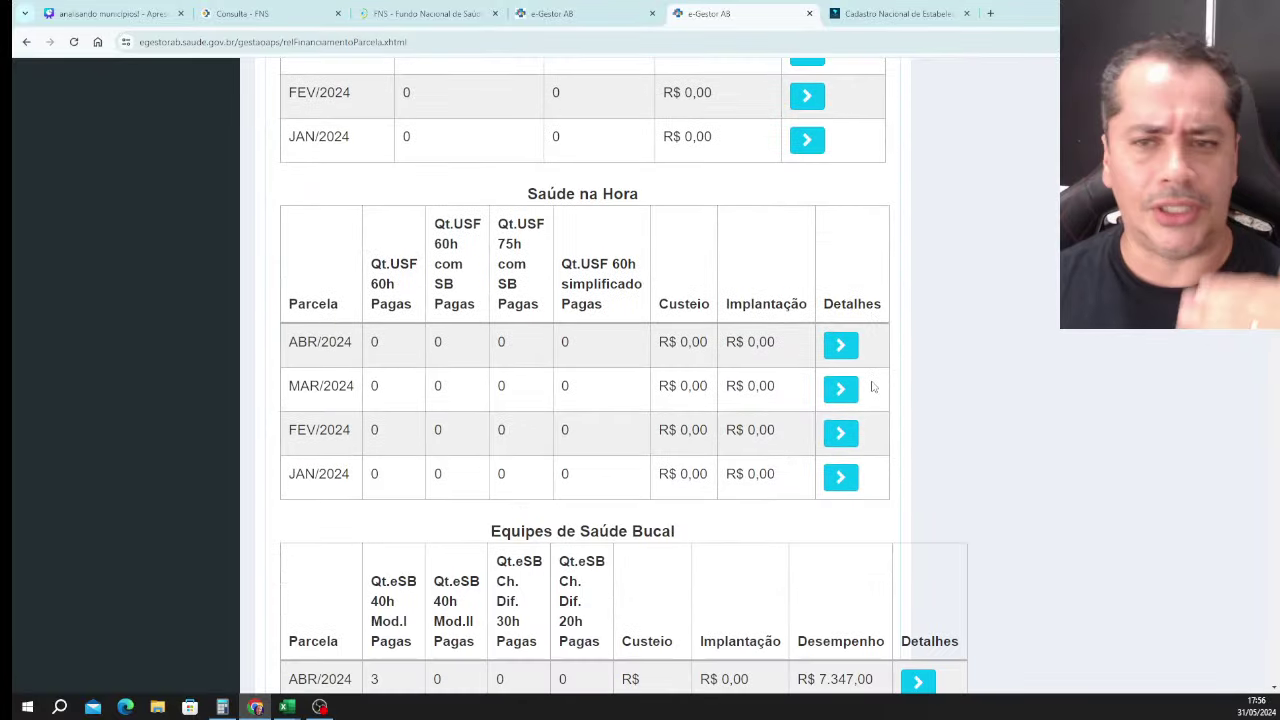
scroll(870, 385, "down", 3)
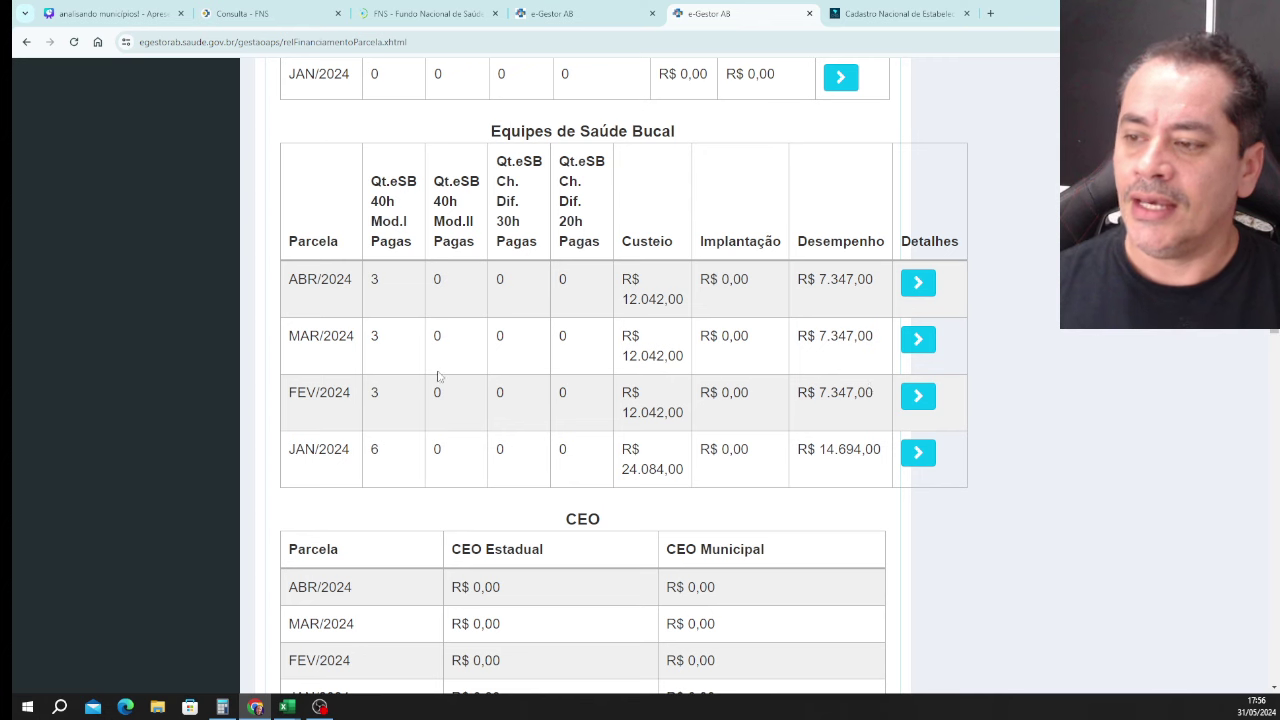
Highlight the ABR/2024 oral health team count, Custeio and Desempenho values, and the JAN/2024 paid team count for comparison.
left_click_drag(369, 280, 387, 288)
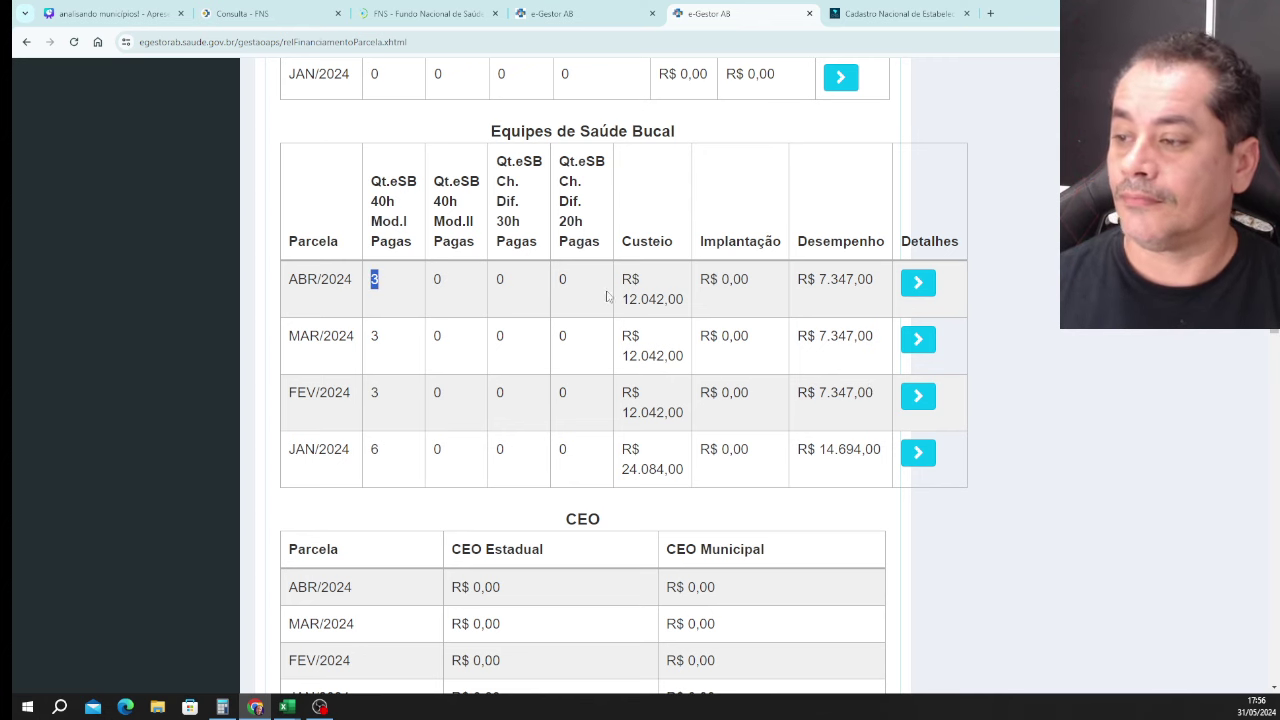
left_click_drag(620, 280, 692, 310)
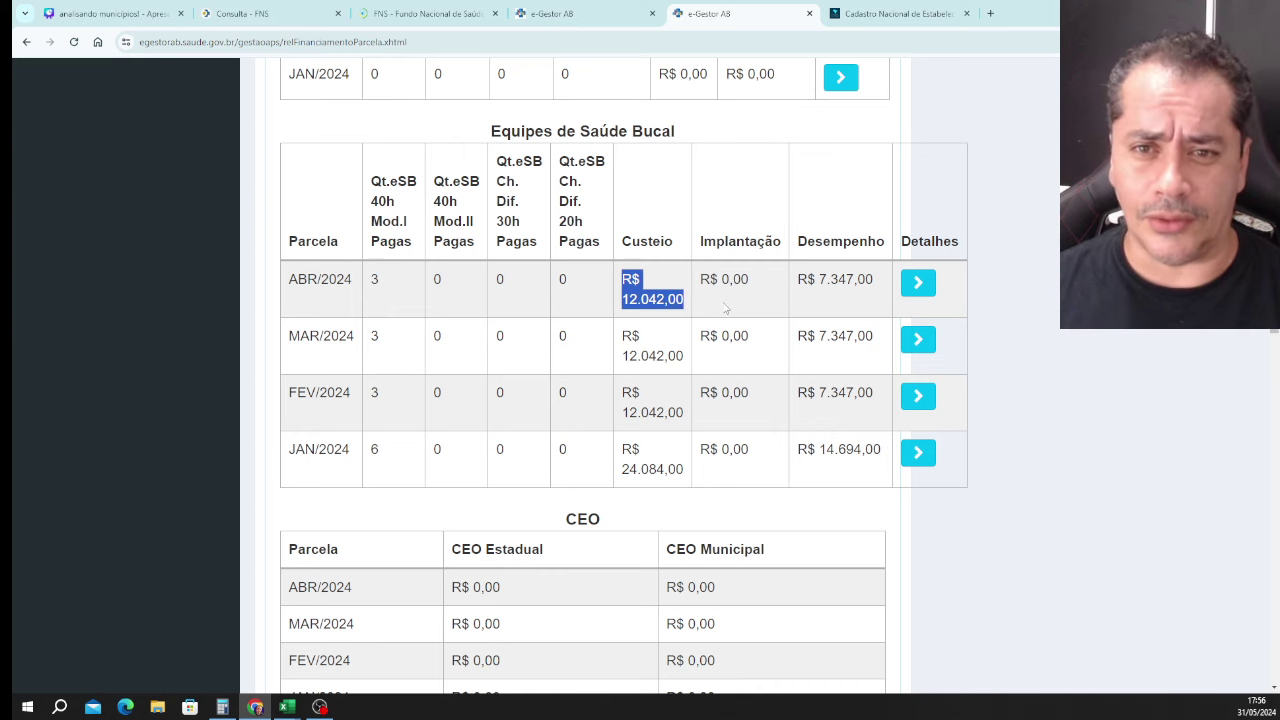
left_click_drag(798, 279, 886, 288)
left_click(420, 393)
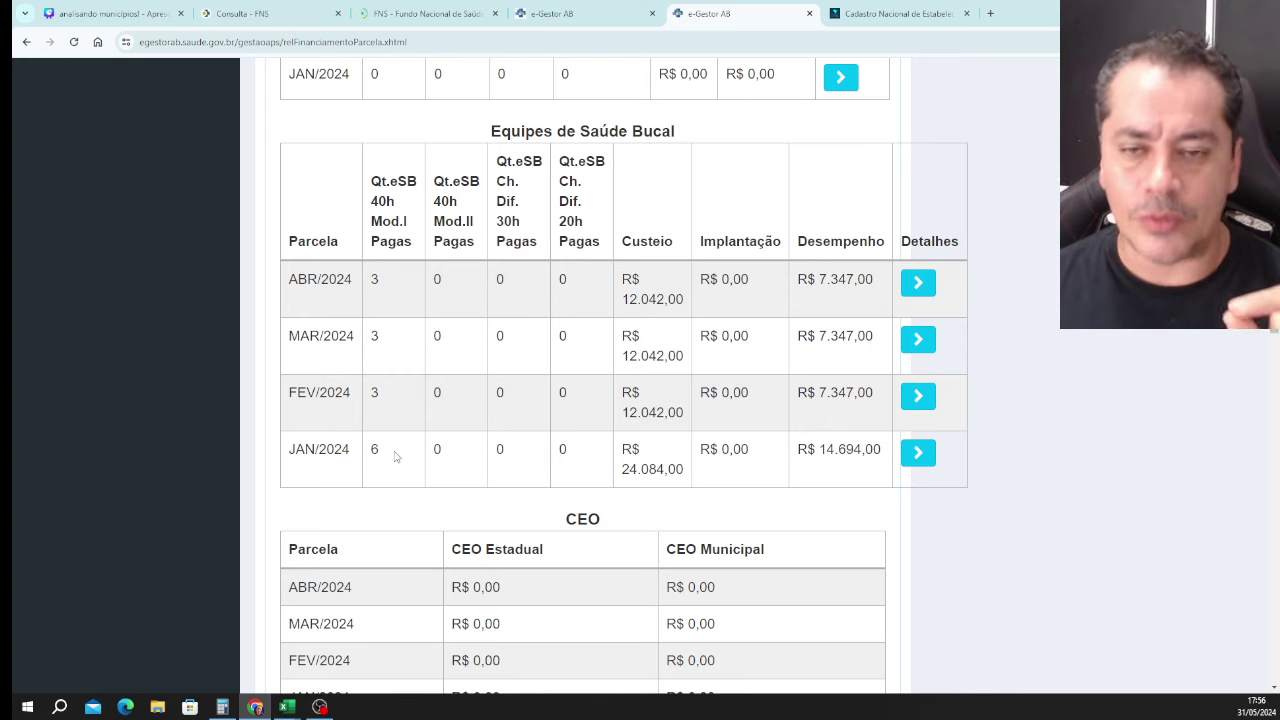
left_click_drag(364, 458, 382, 457)
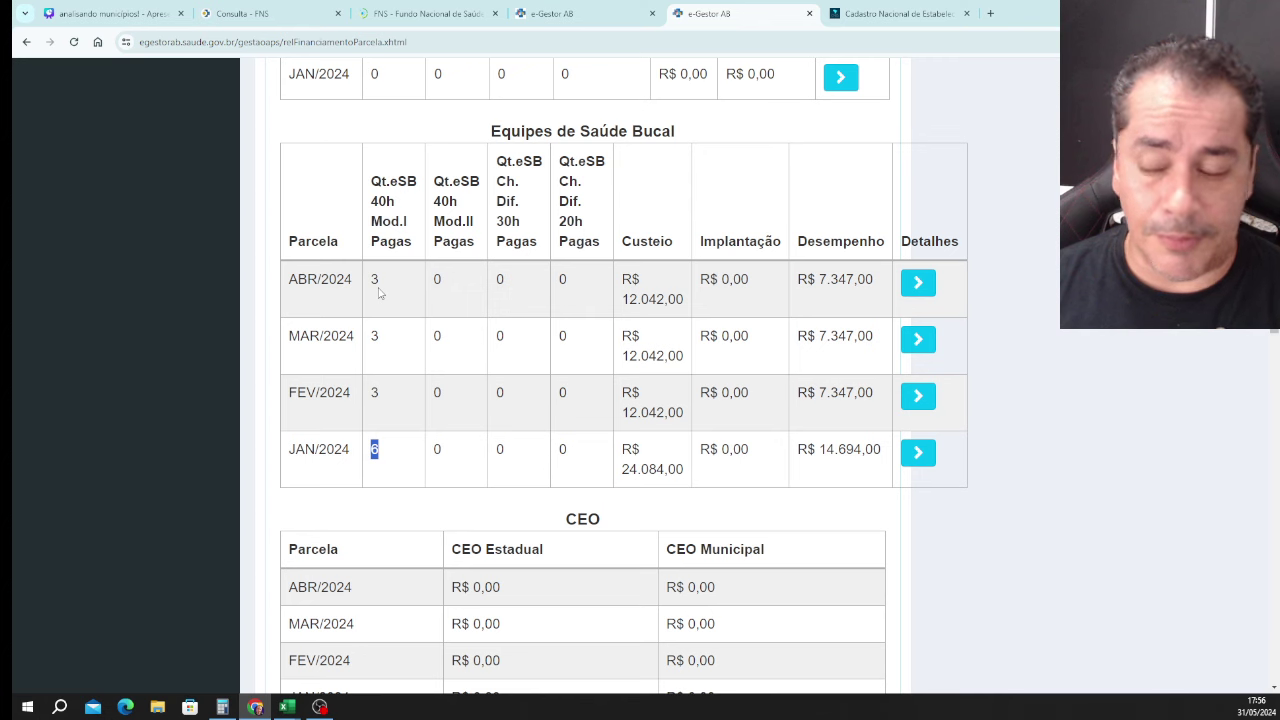
left_click(383, 290)
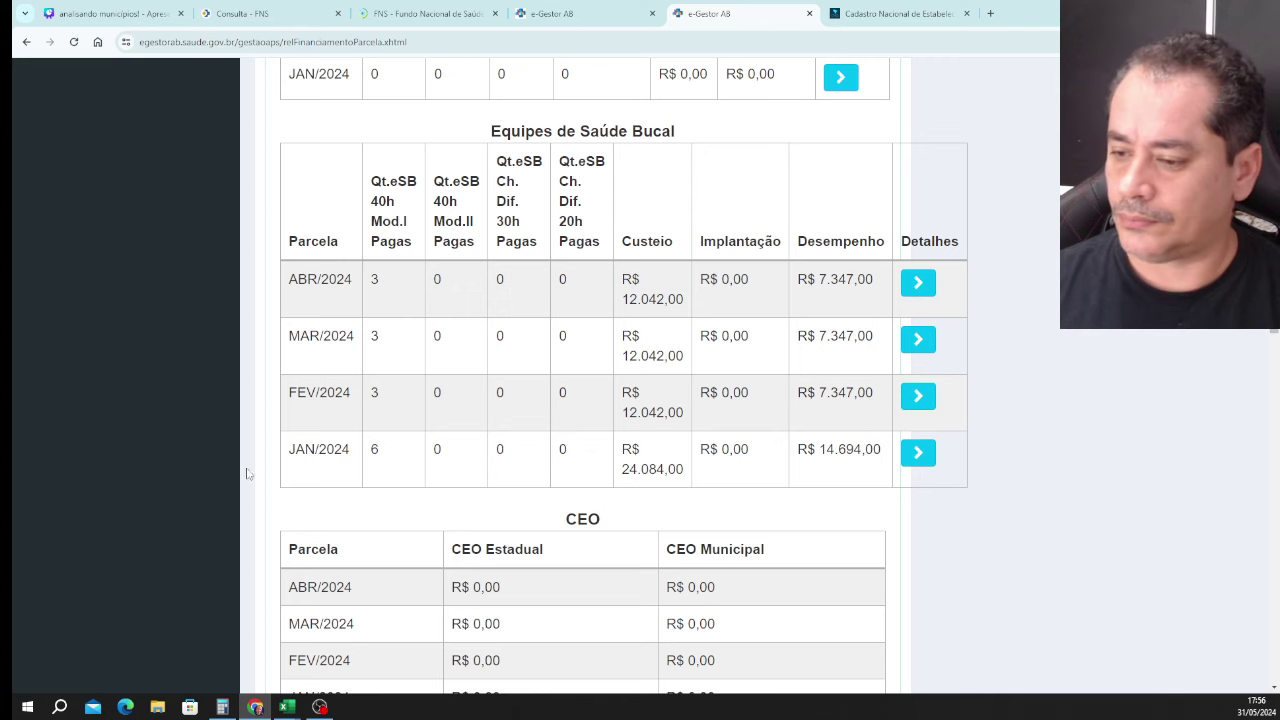
Clear the Windows Calculator and divide the oral health Custeio value 12042 by 3.
left_click(222, 706)
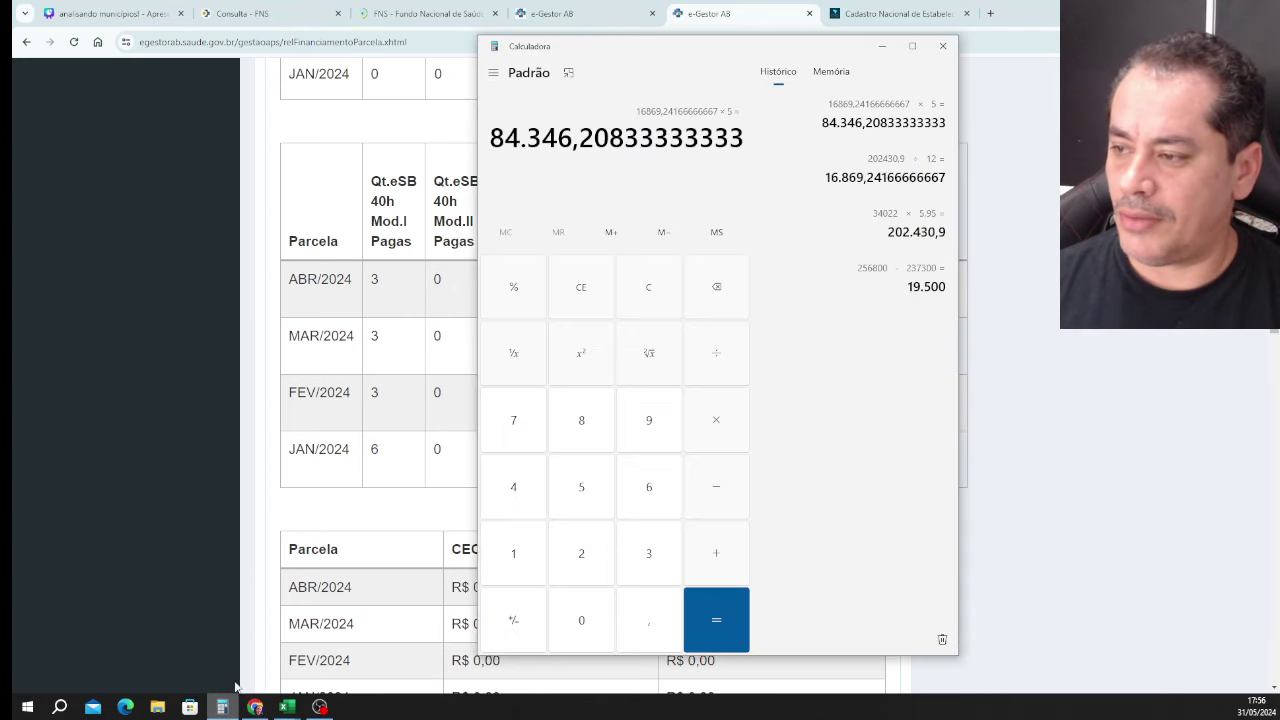
left_click(585, 290)
left_click_drag(657, 61, 293, 57)
type("1")
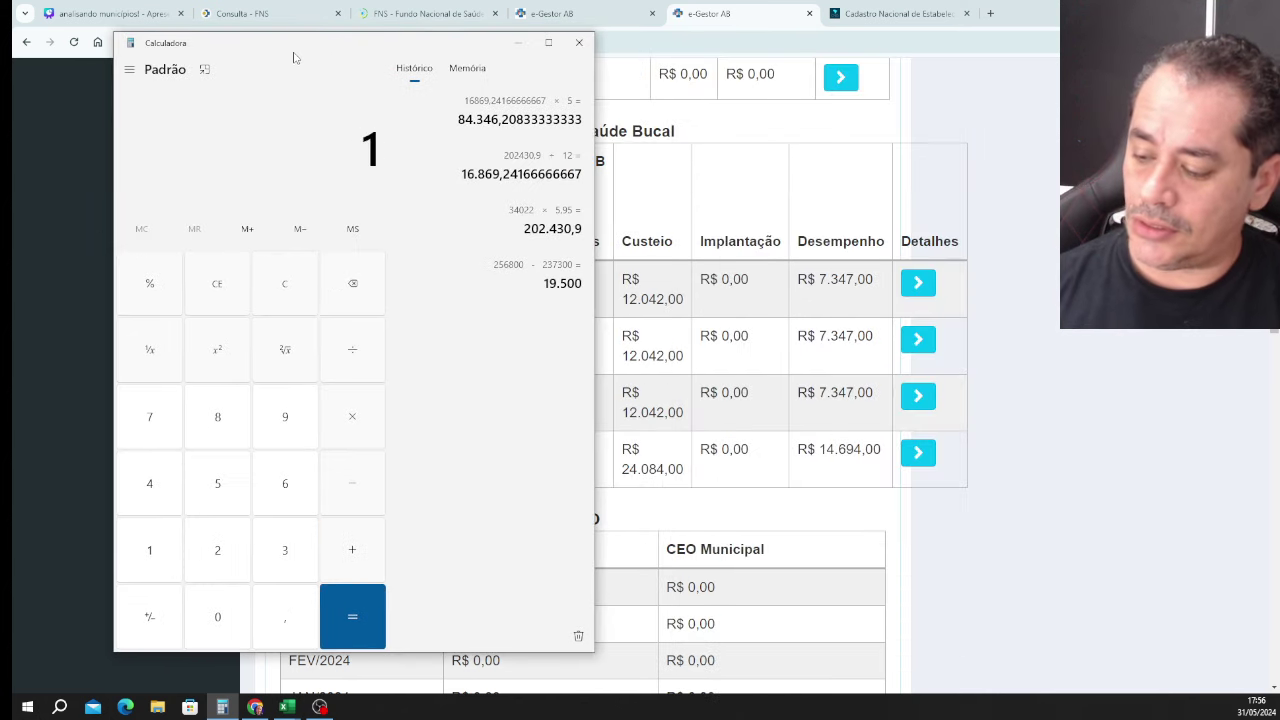
type("2.042")
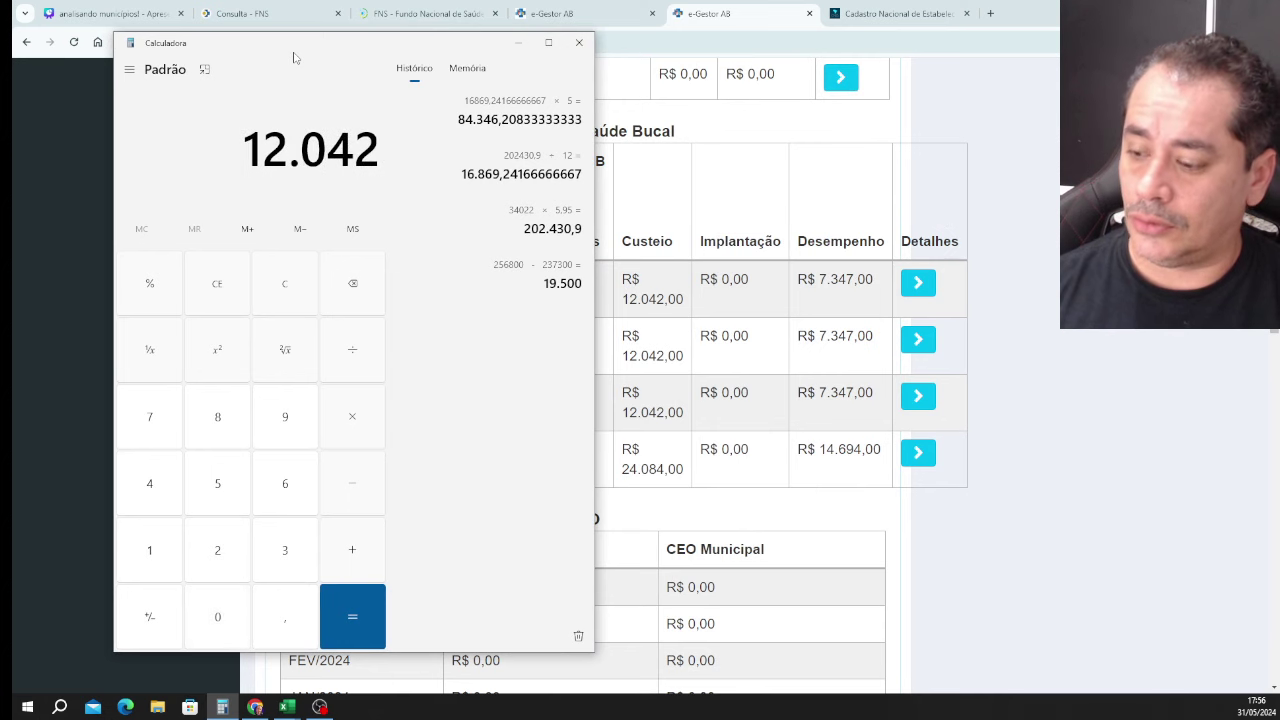
key("slash")
type("3")
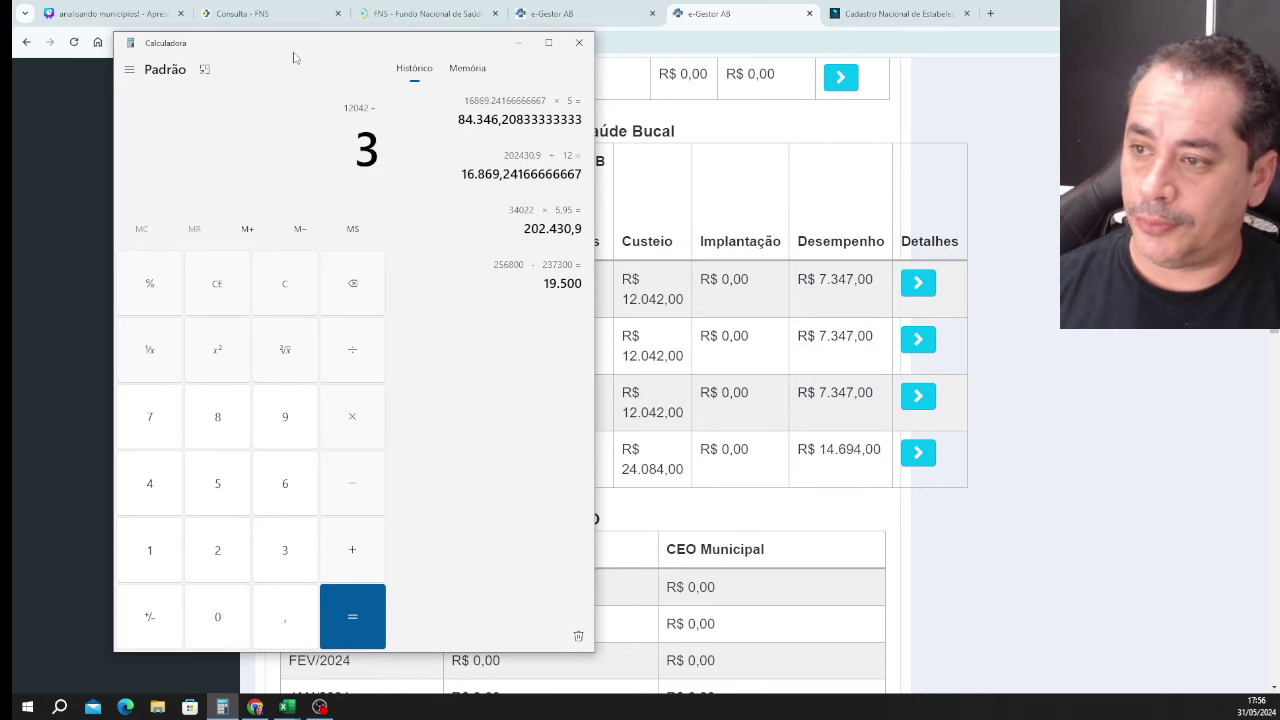
key("Return")
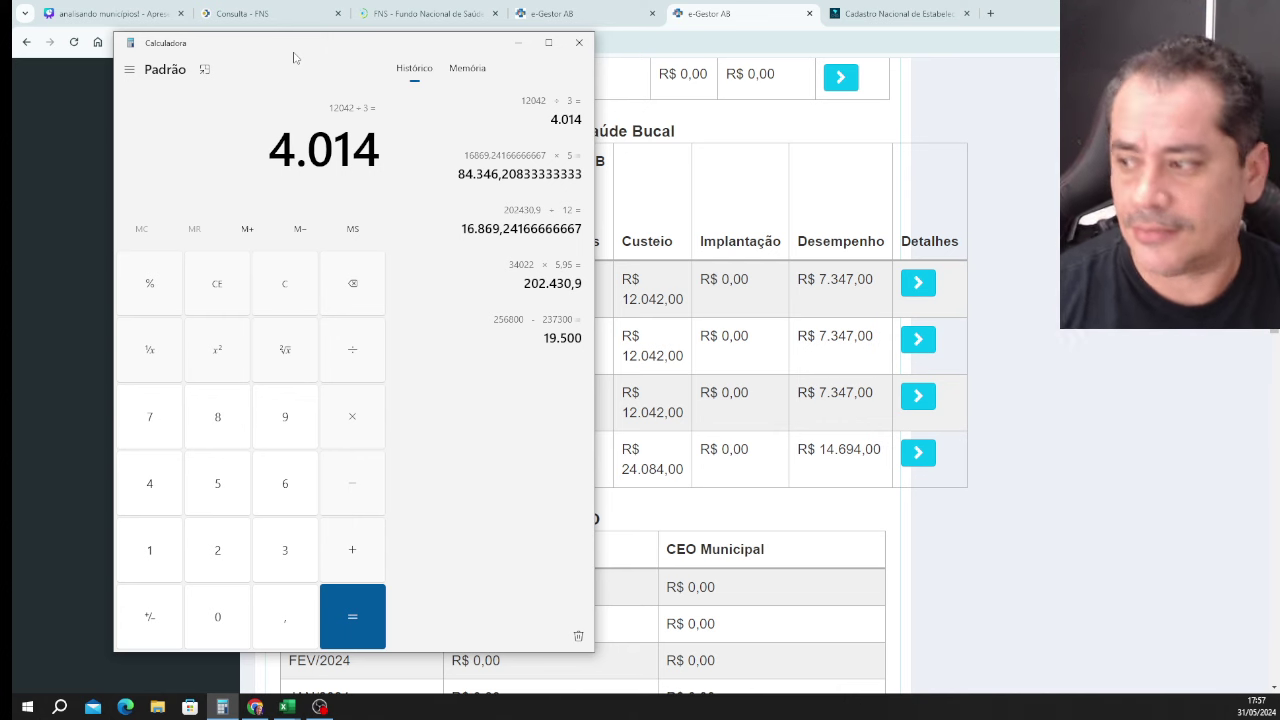
Divide the oral health Desempenho value 7347 by 3 in the Calculator and return to the e-Gestor AB report.
left_click_drag(306, 52, 425, 52)
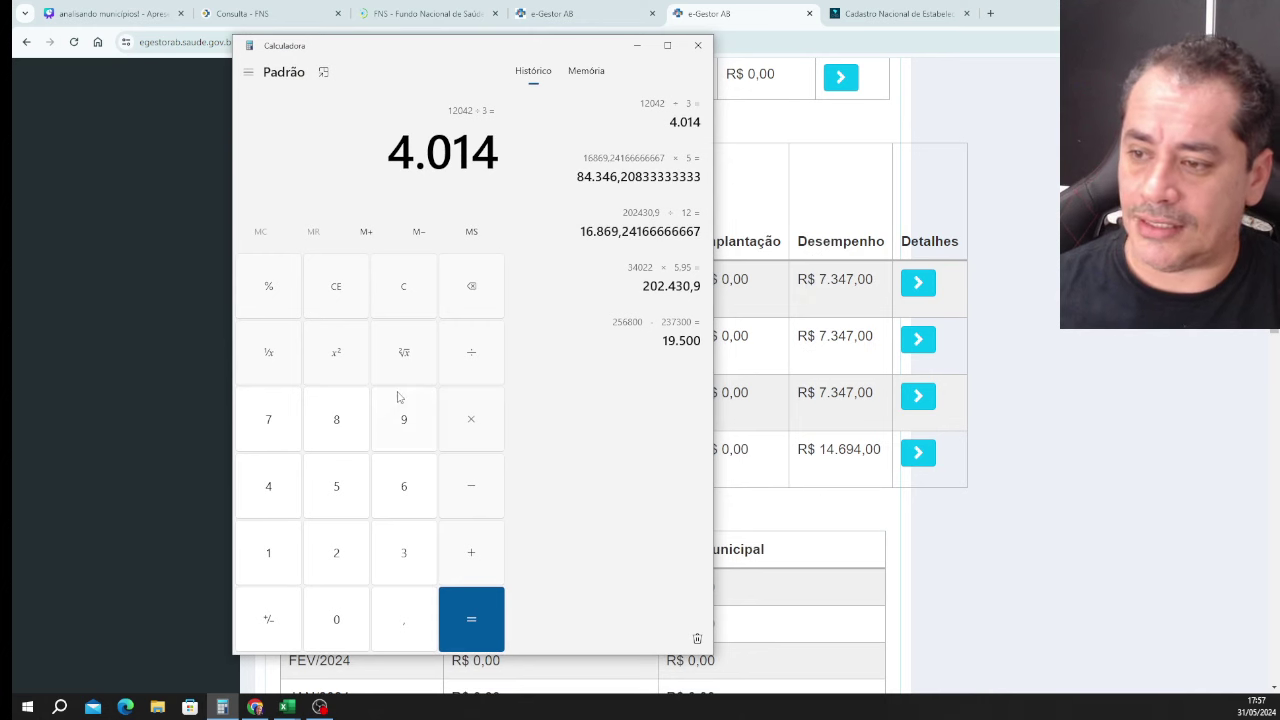
left_click(354, 302)
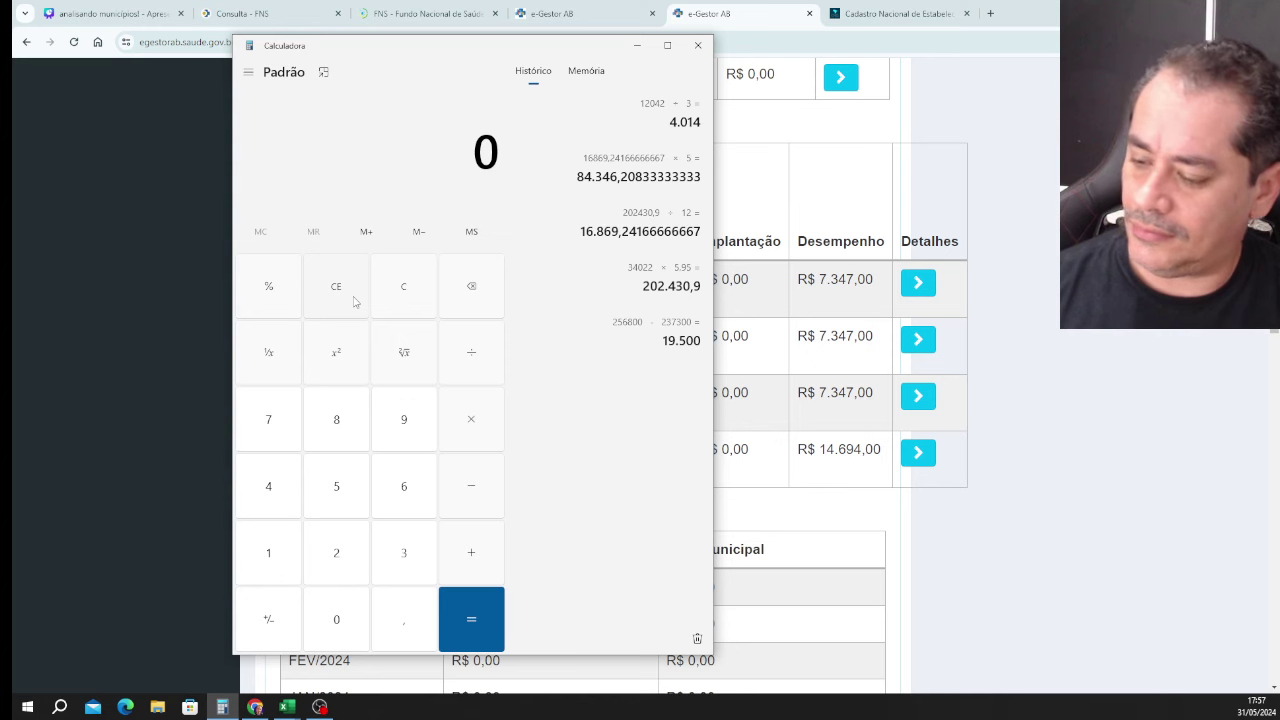
type("73")
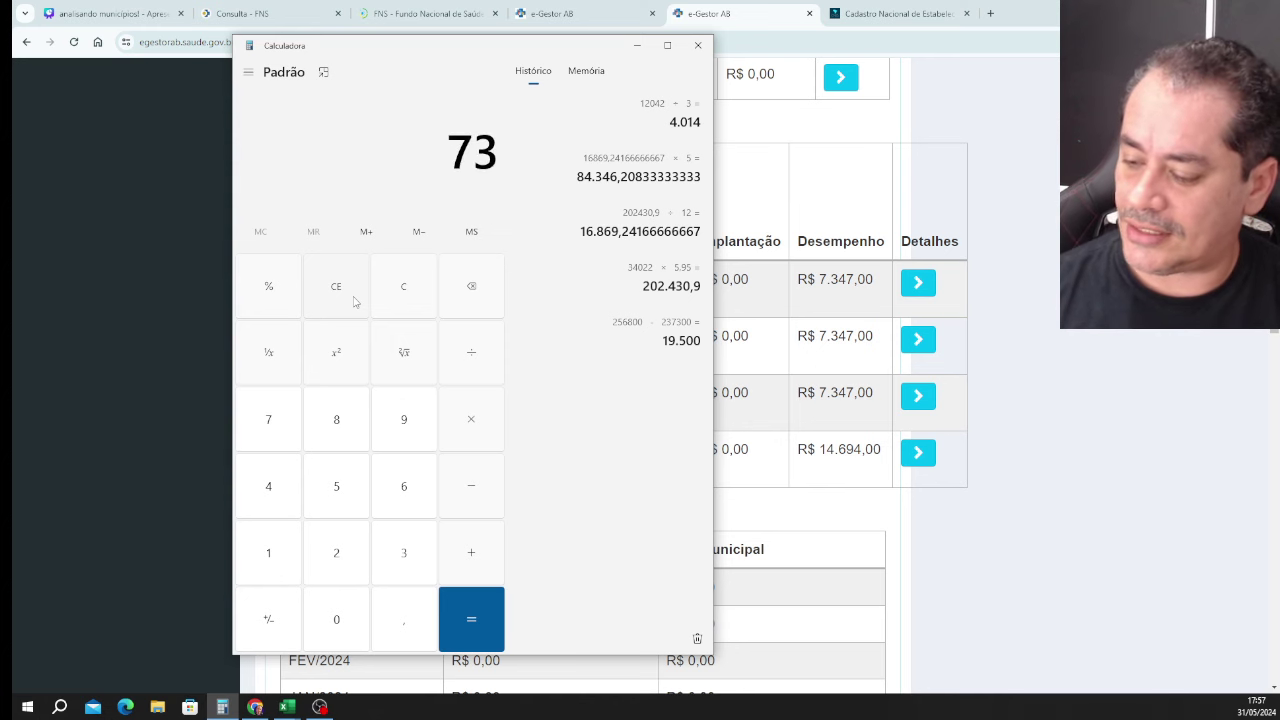
type("47/3")
key("Return")
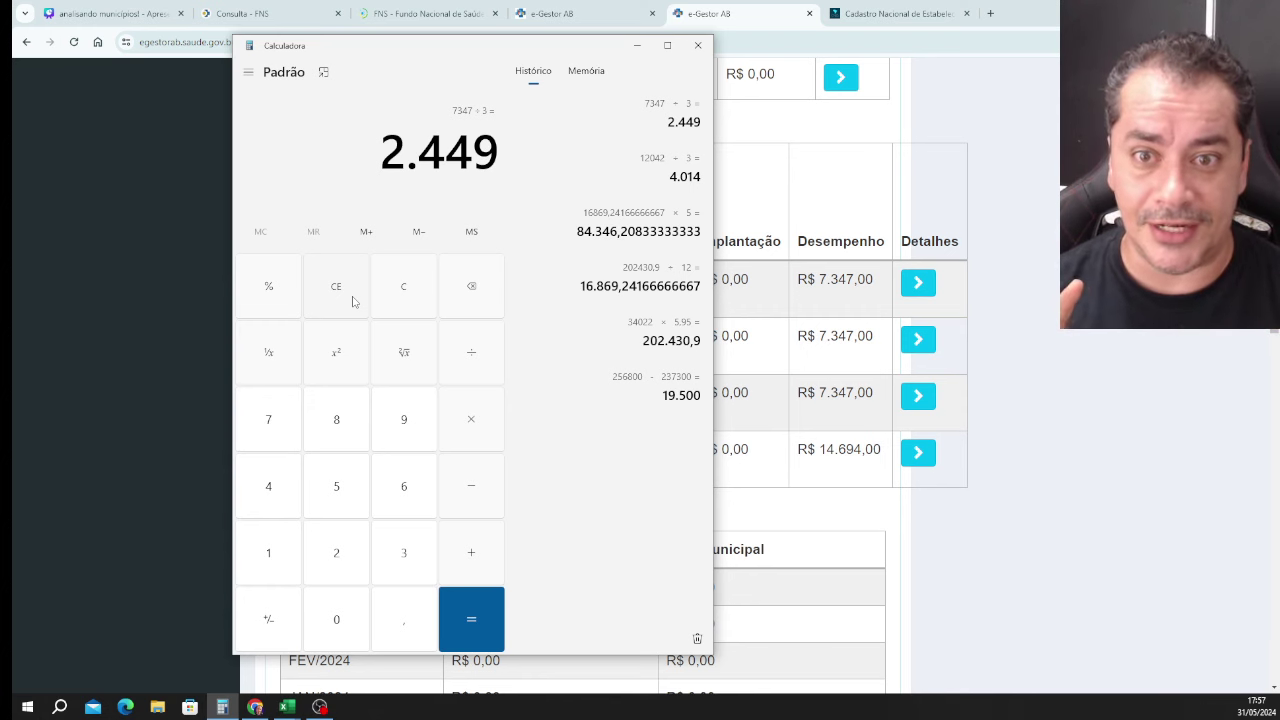
left_click(832, 333)
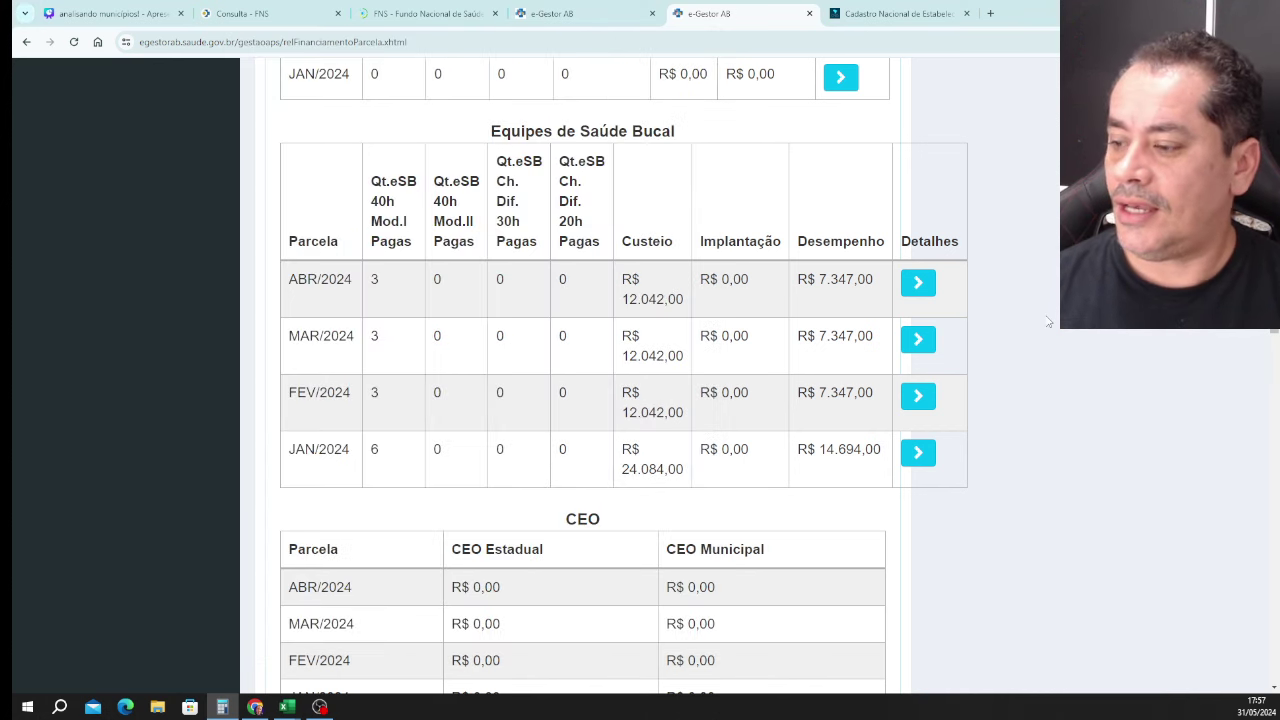
Highlight the ABR/2024 CEO Municipal and LRPD Municipal values, plus the paid eSB 40h Mod.I team count.
scroll(832, 333, "down", 3)
left_click_drag(649, 326, 737, 326)
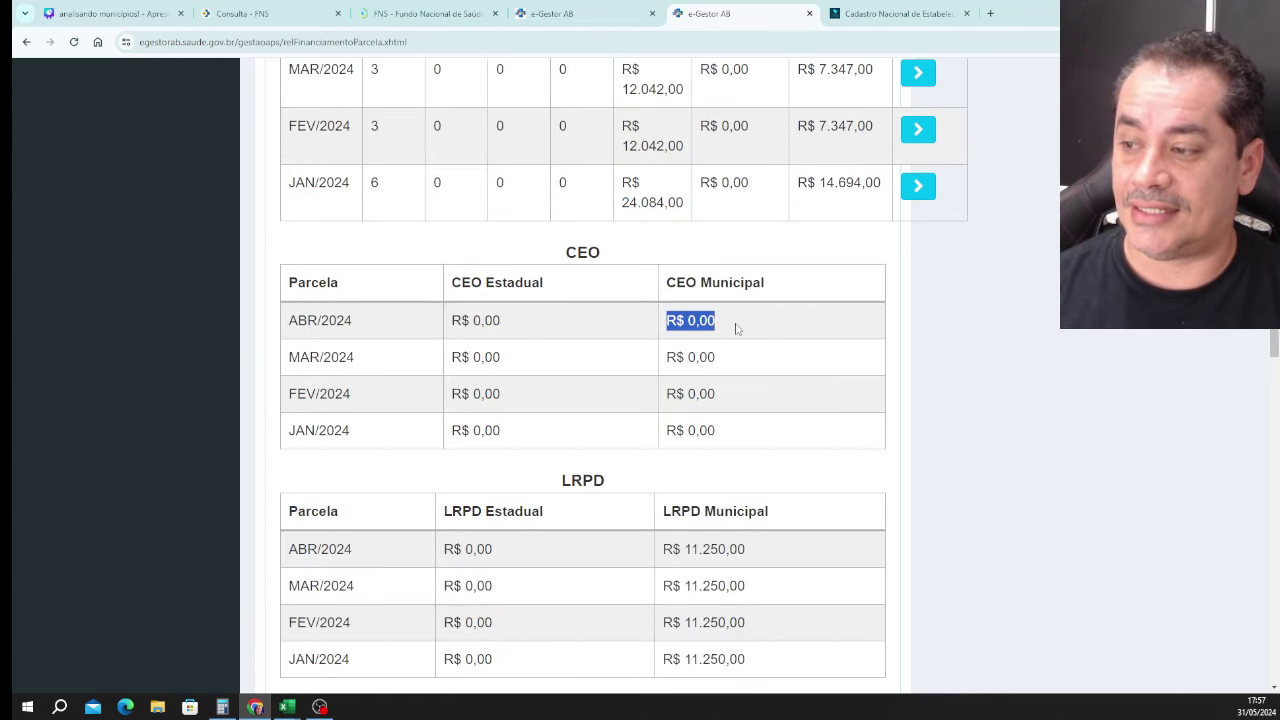
left_click_drag(680, 549, 757, 562)
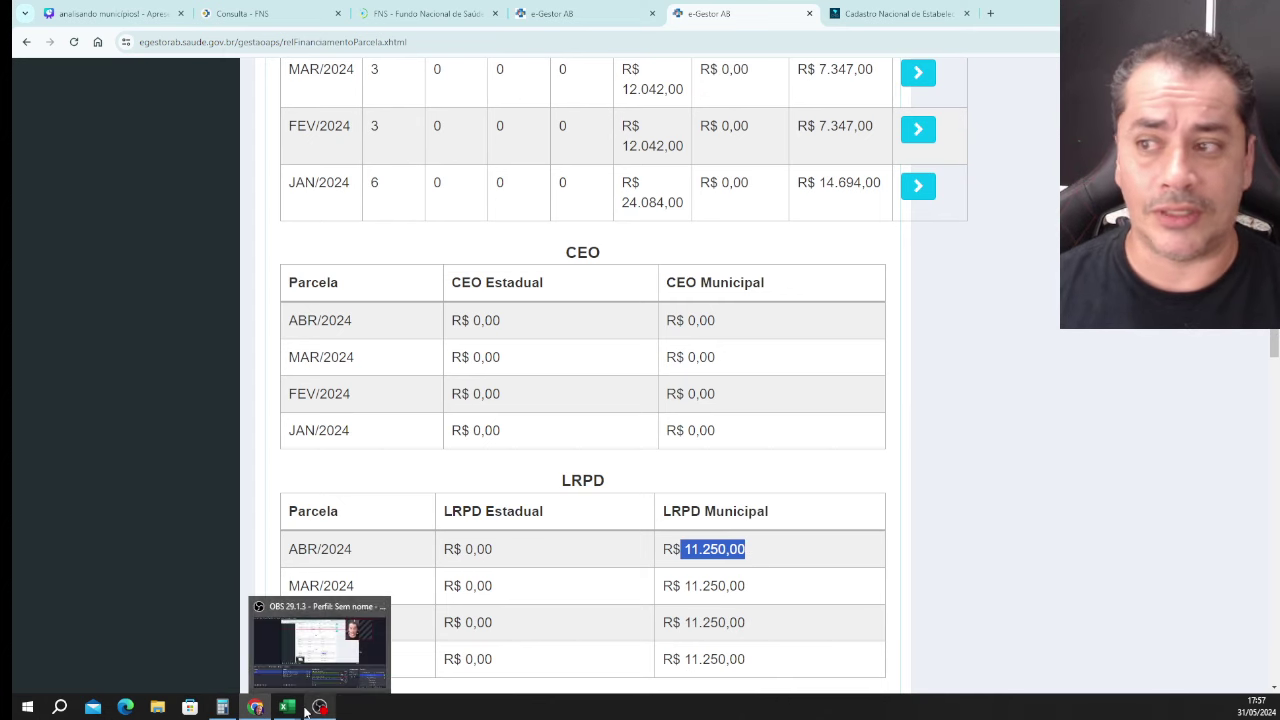
scroll(457, 314, "up", 3)
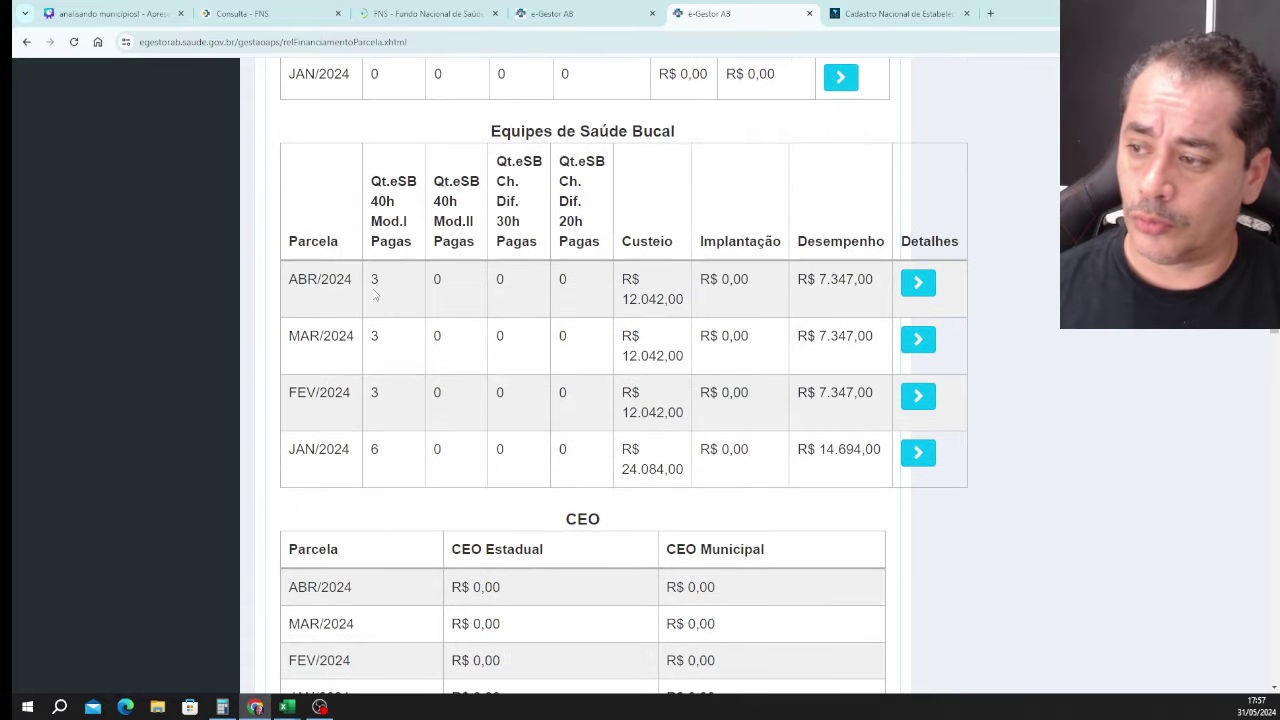
left_click_drag(374, 292, 388, 298)
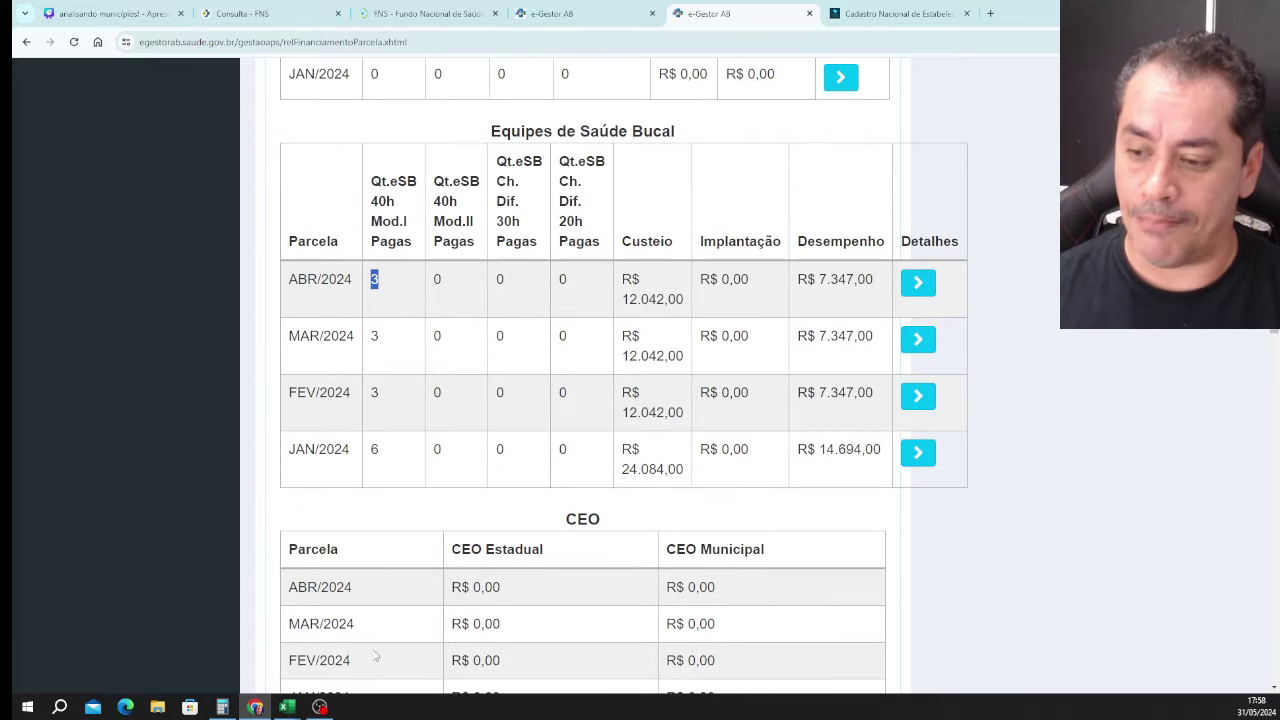
In the Excel calculation workbook's INCENTIVO FINANCEIRO BUCAL sheet, enter 3 ESB MOD 1 teams and check their Component 5 and 3 values.
left_click(288, 707)
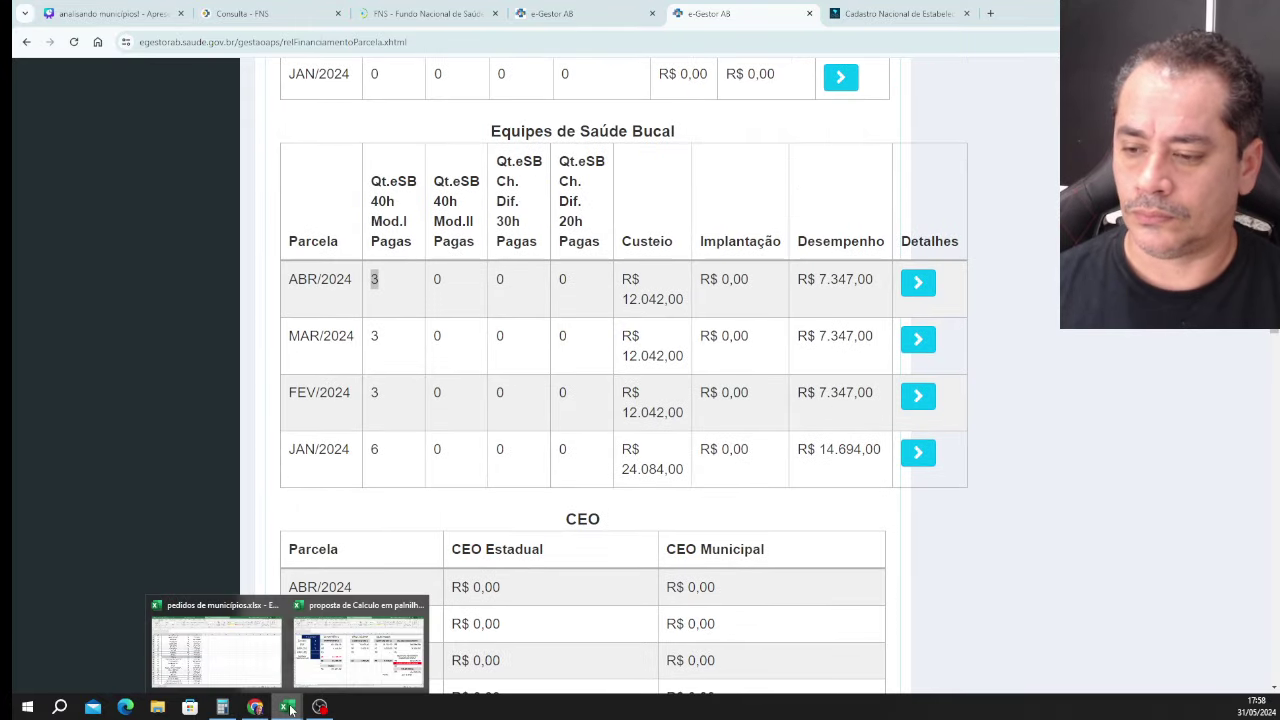
left_click(358, 648)
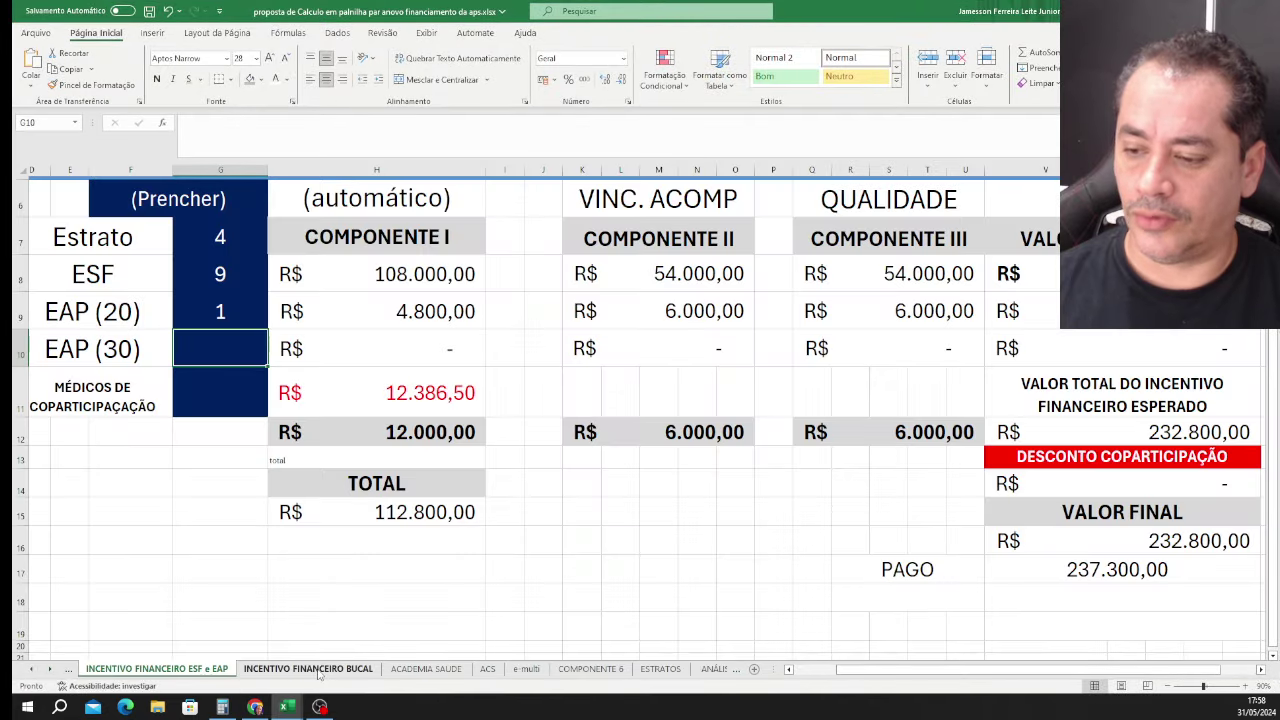
left_click(318, 670)
left_click(272, 305)
type("3")
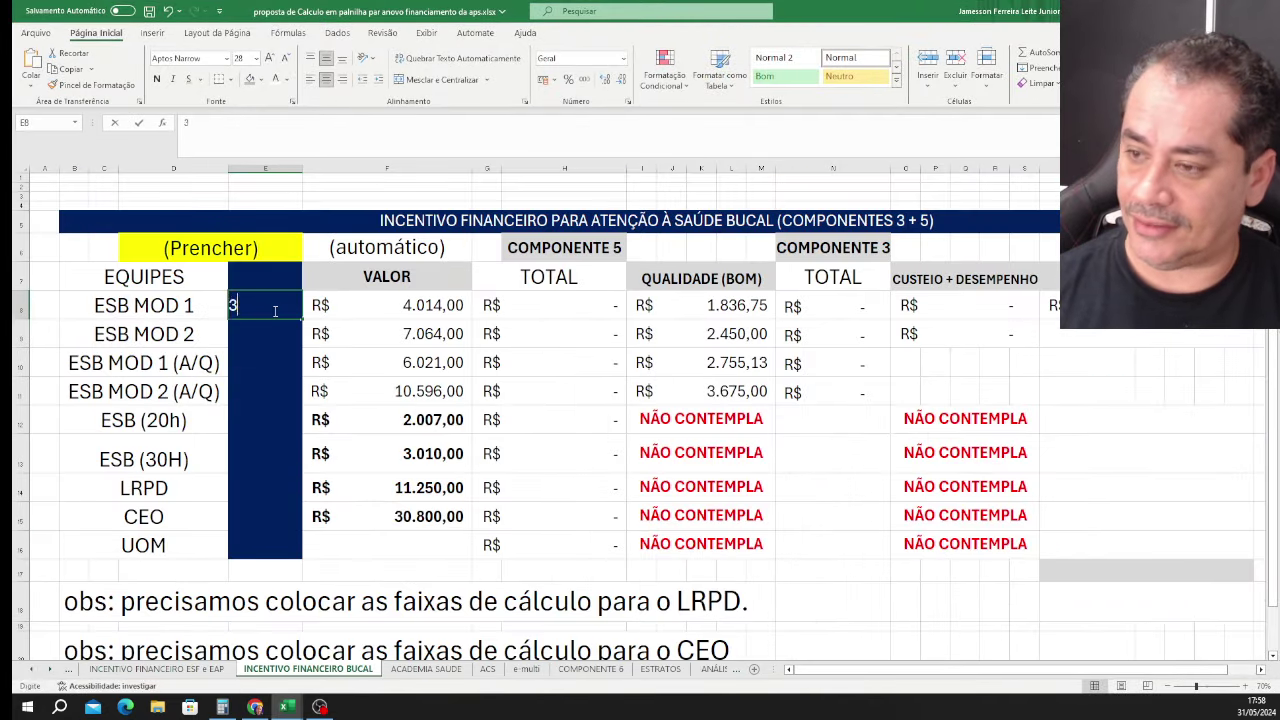
key("Return")
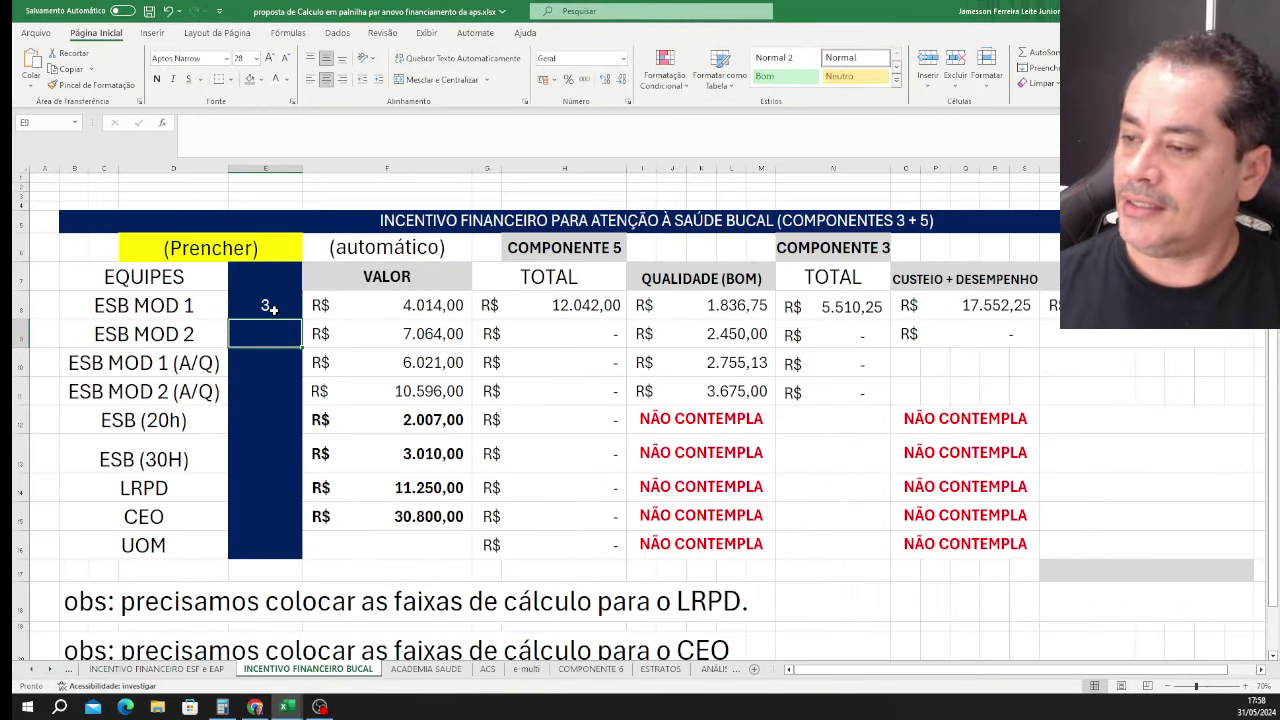
left_click(597, 308)
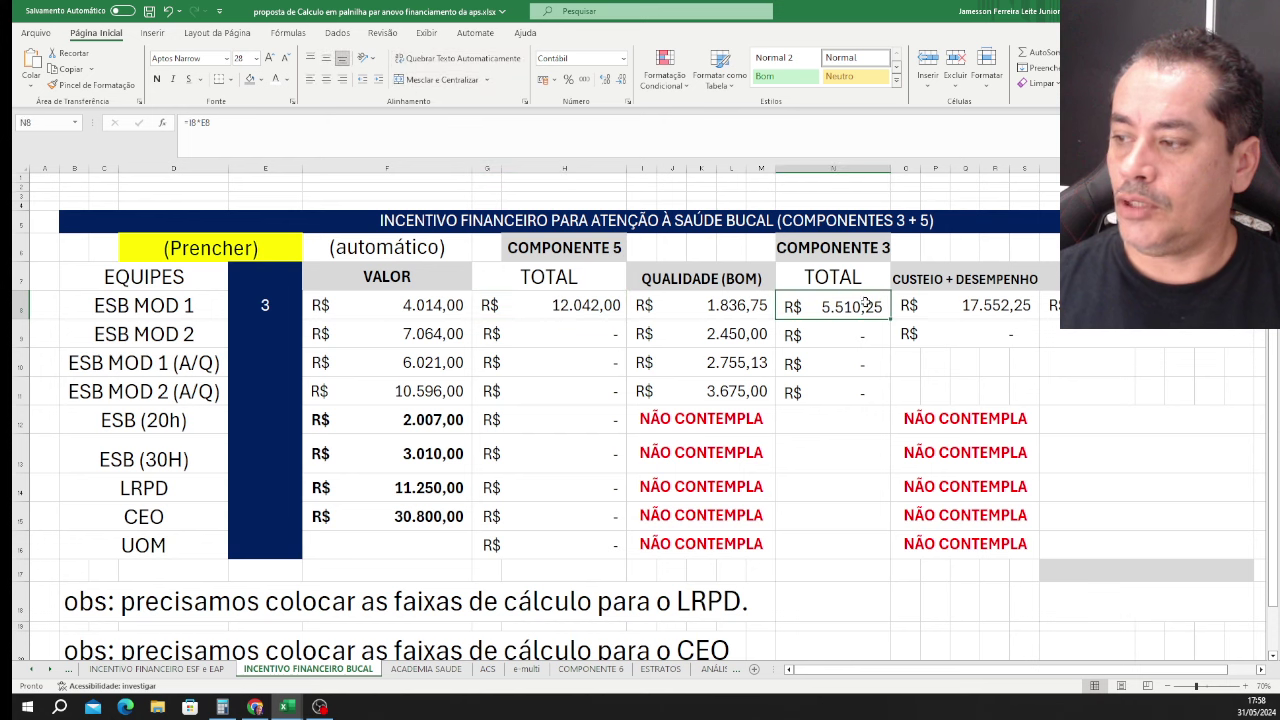
left_click_drag(722, 305, 814, 312)
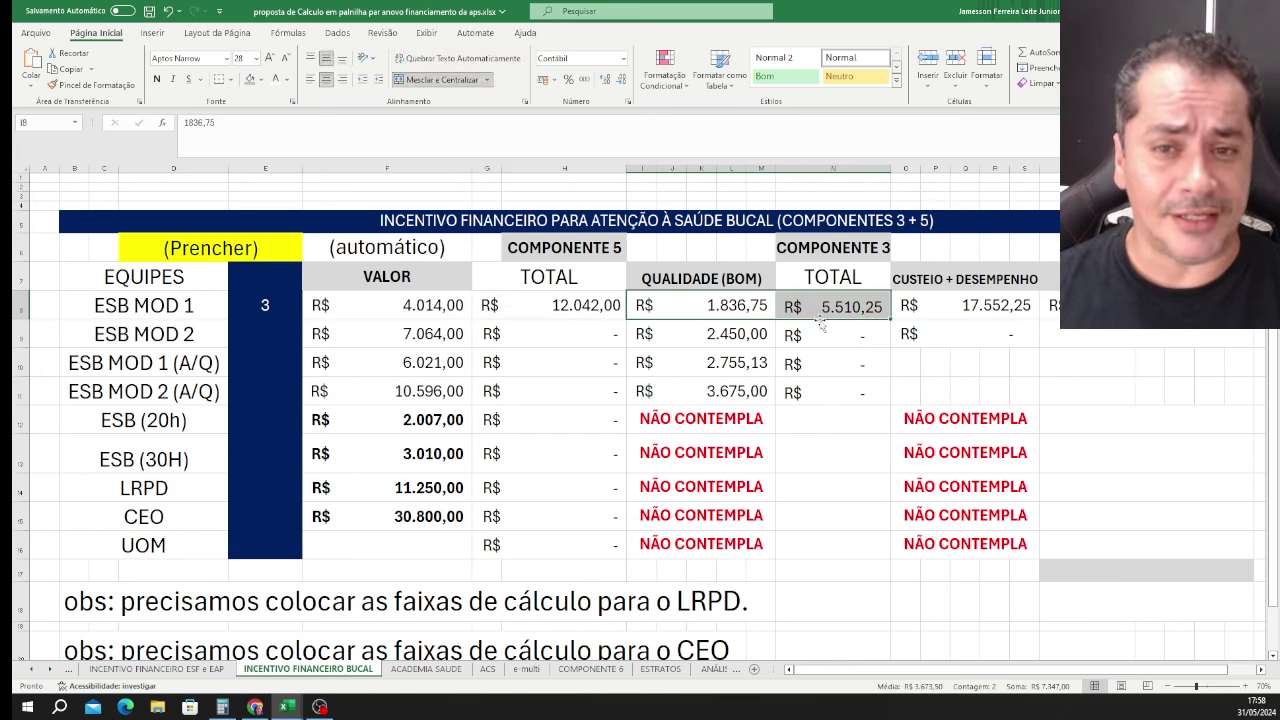
Enter 1 as the LRPD quantity in the oral health incentive sheet.
left_click(277, 482)
type("1")
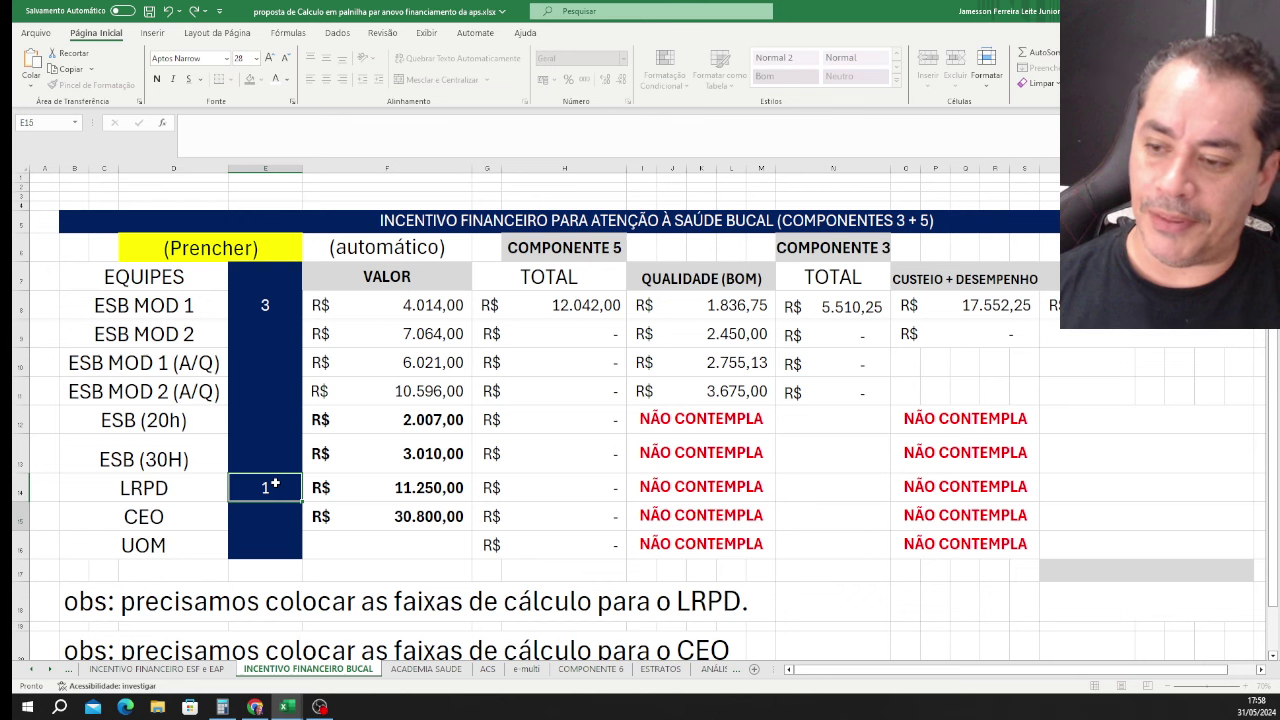
key("Return")
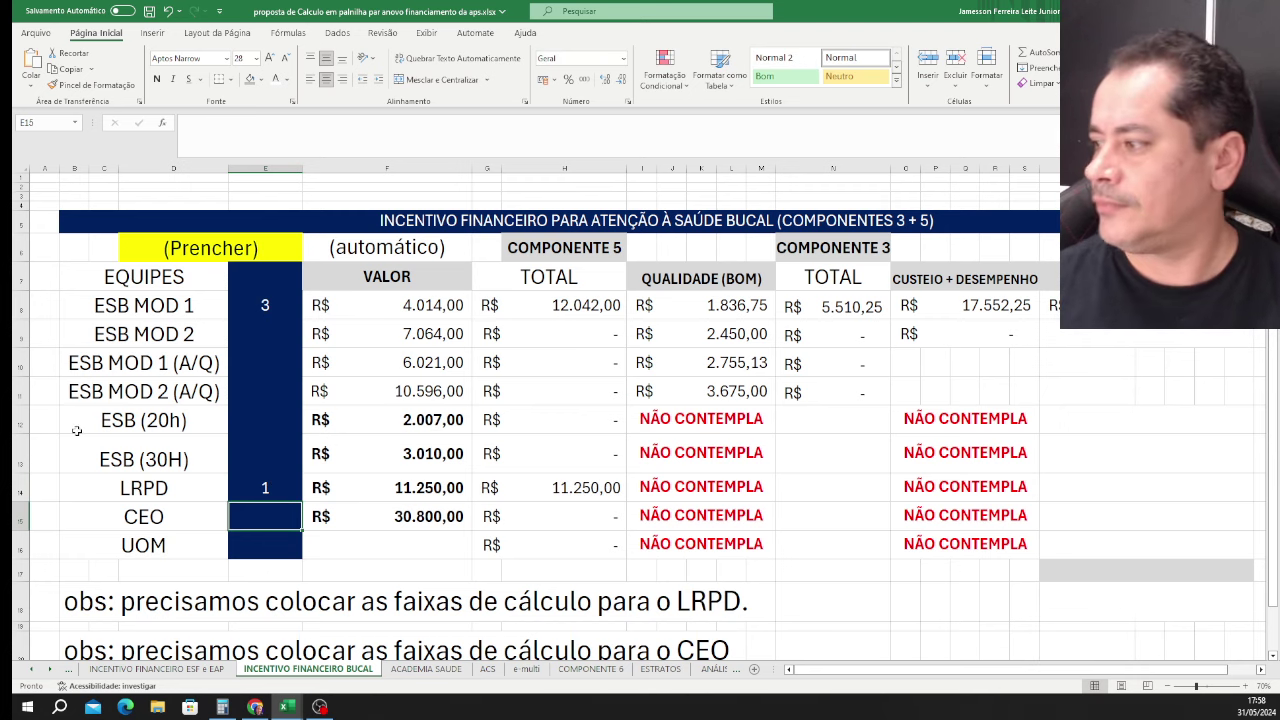
Leave Excel to compare the FNS oral health payment, and review the e-Gestor AB eMulti and Capitação Ponderada tables.
key("alt+Tab")
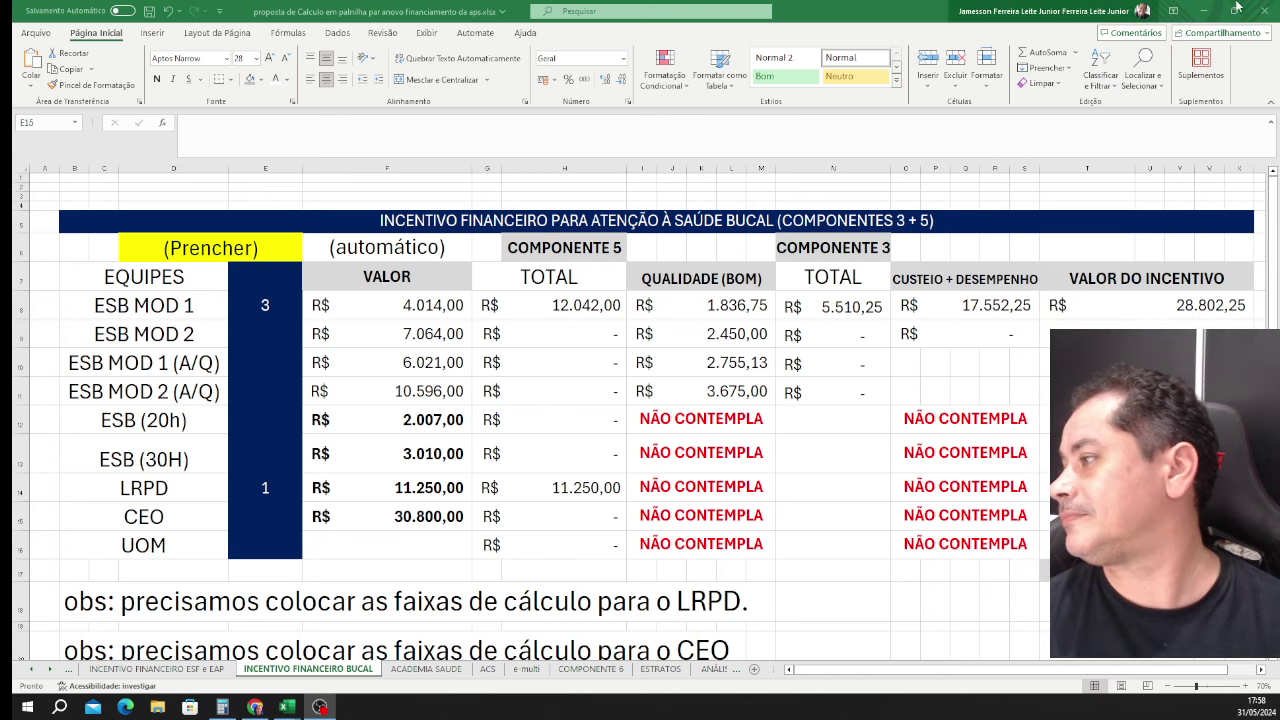
left_click(1206, 11)
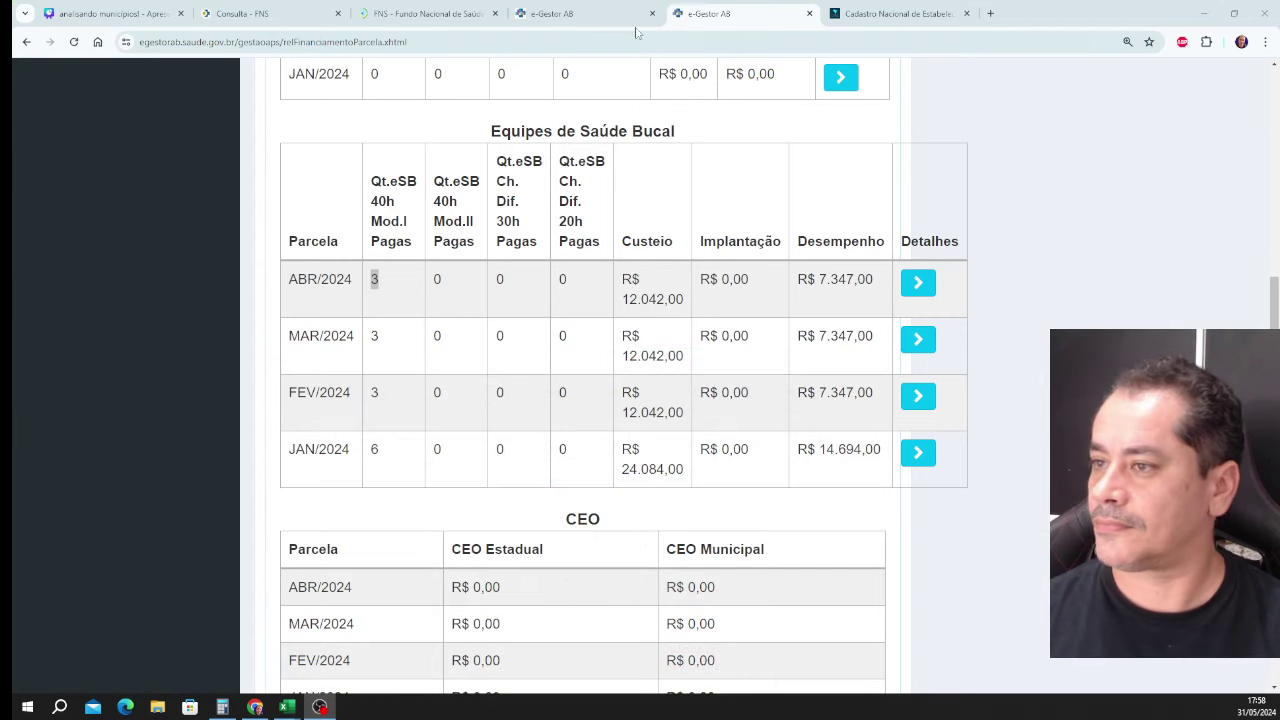
left_click(405, 15)
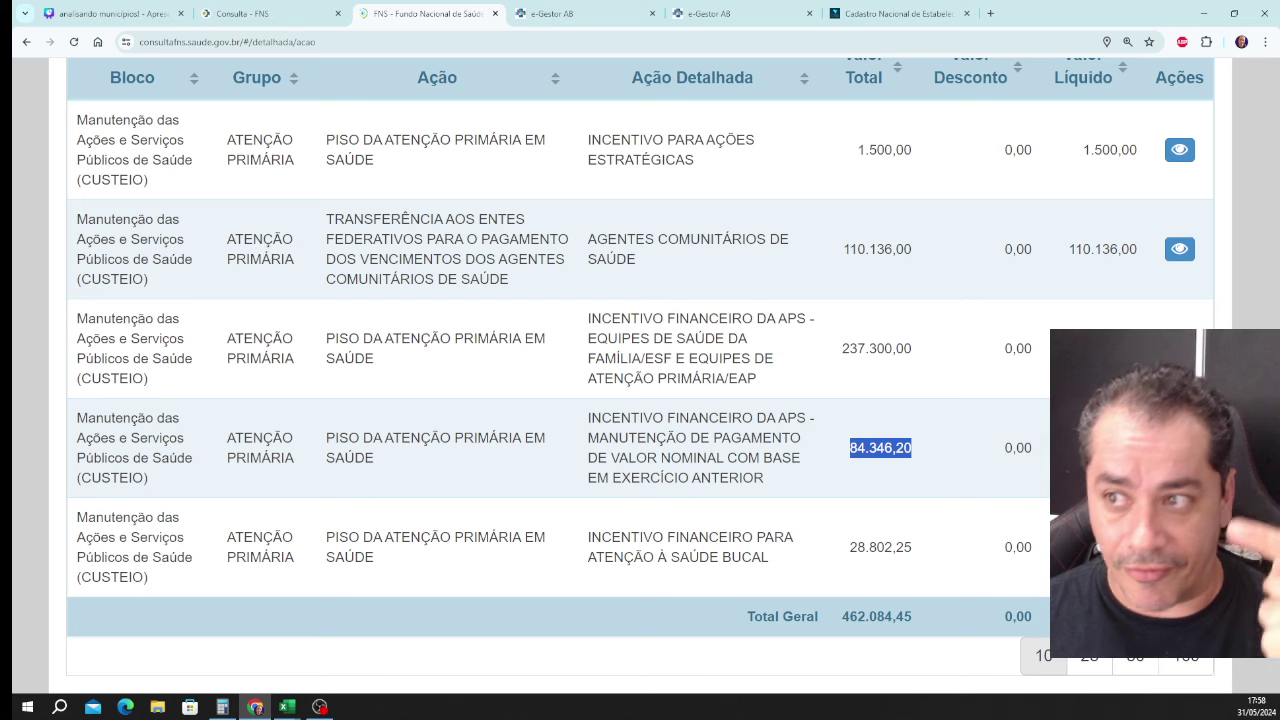
left_click(749, 10)
scroll(686, 316, "up", 15)
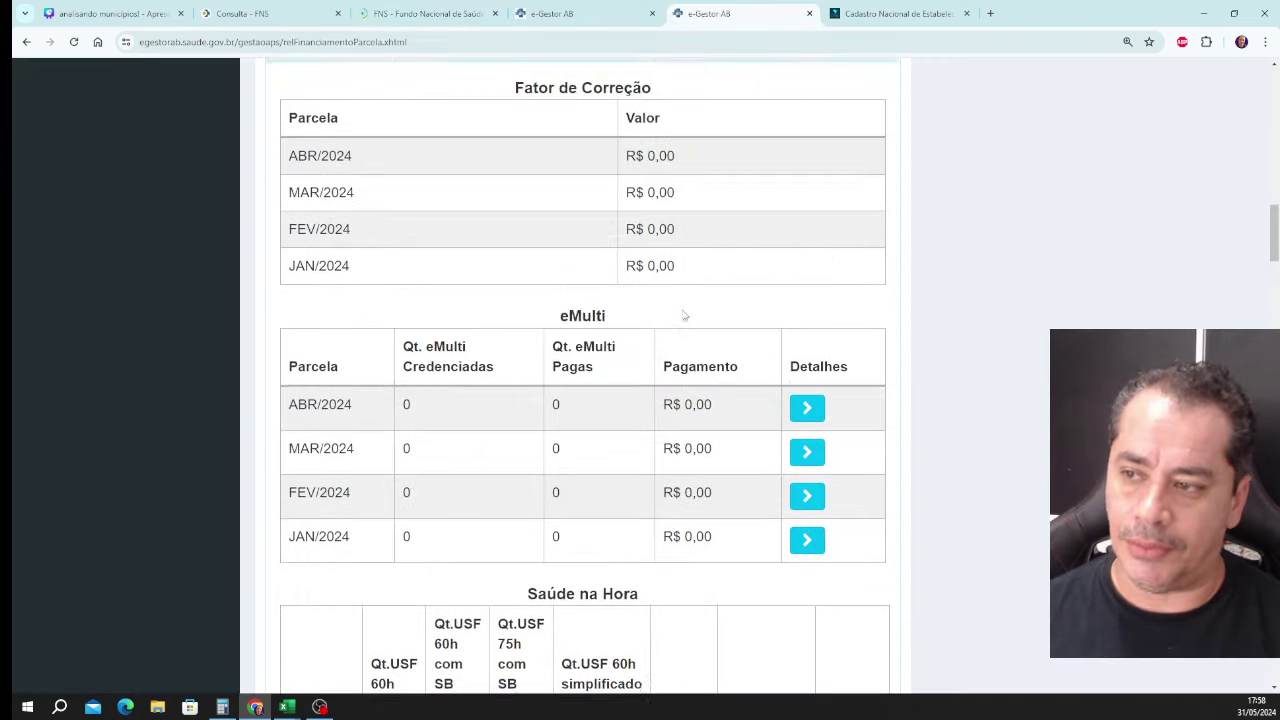
scroll(684, 316, "up", 3)
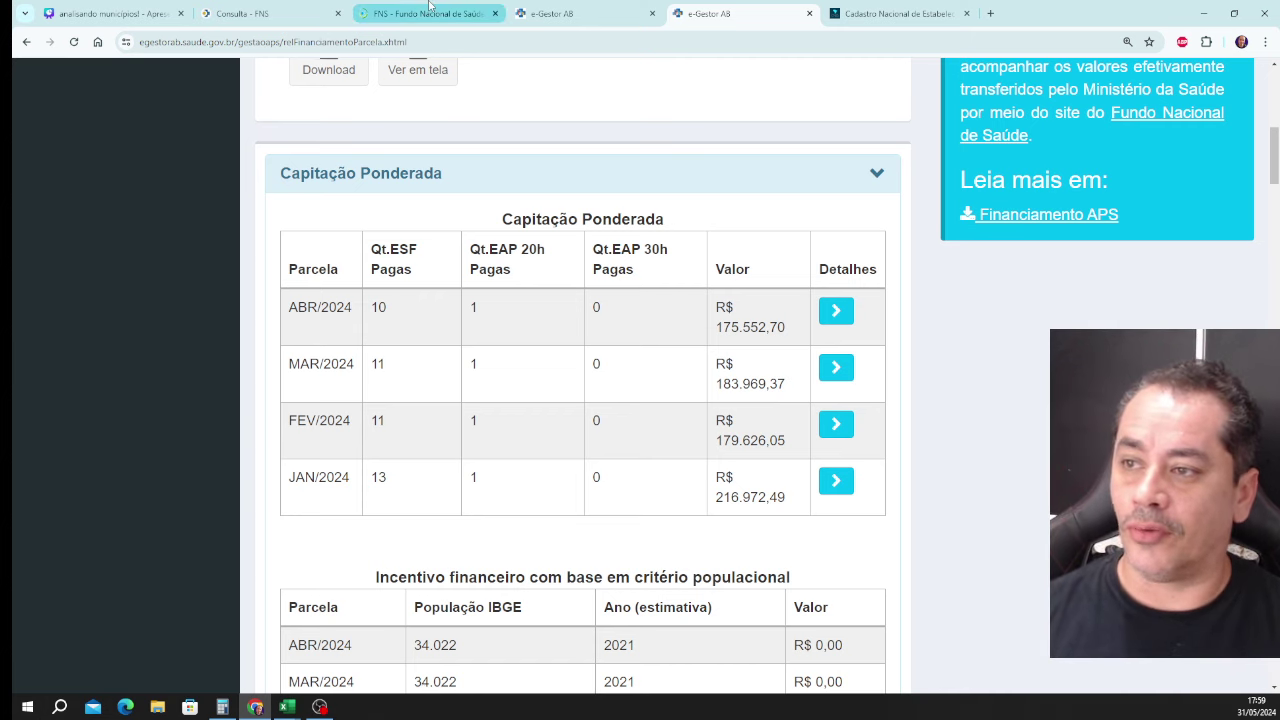
Switch to the Canva presentation "analisando municípios!" and present the "Sorteio! A partir dos pedidos!" slide in full screen.
left_click(110, 13)
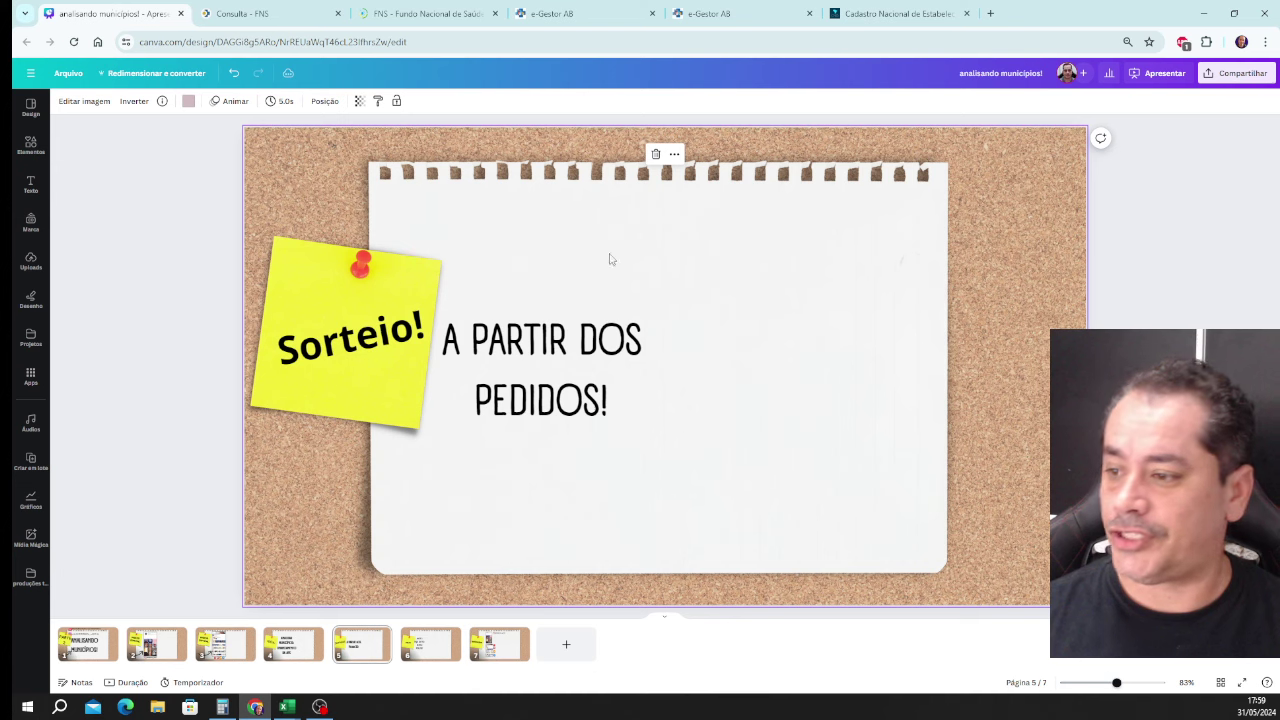
left_click(1160, 74)
key("Escape")
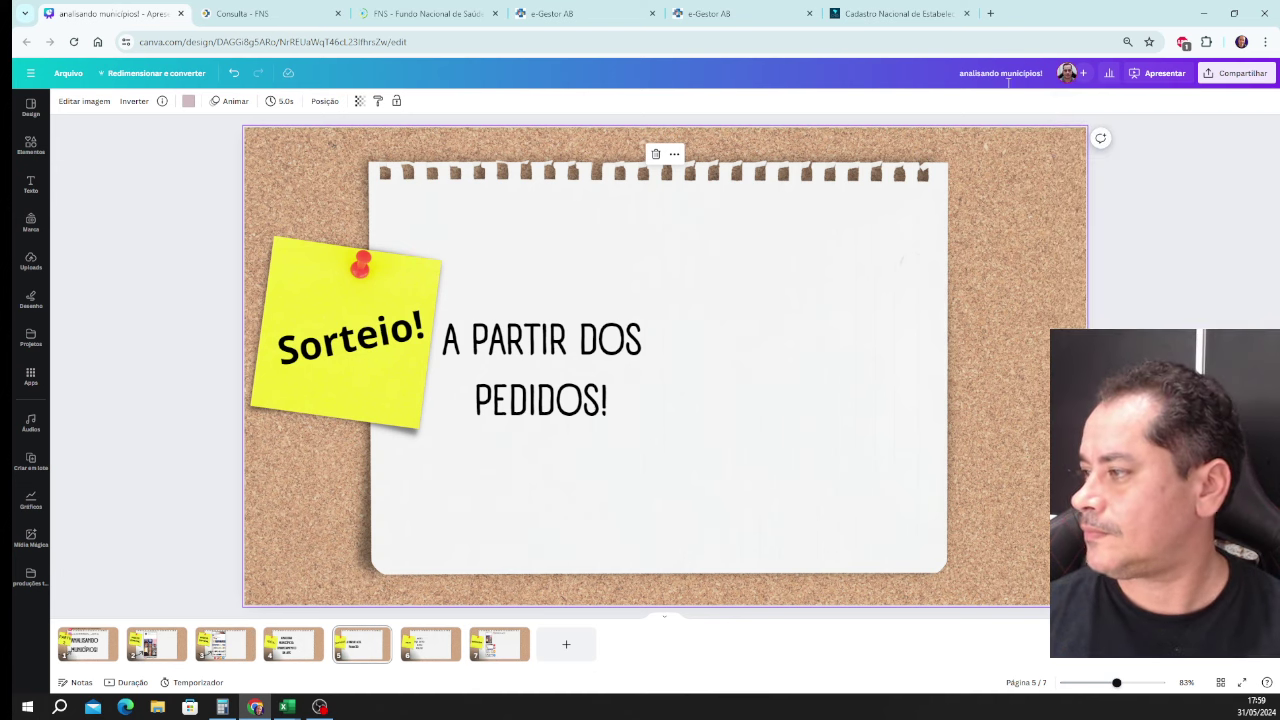
left_click(1162, 73)
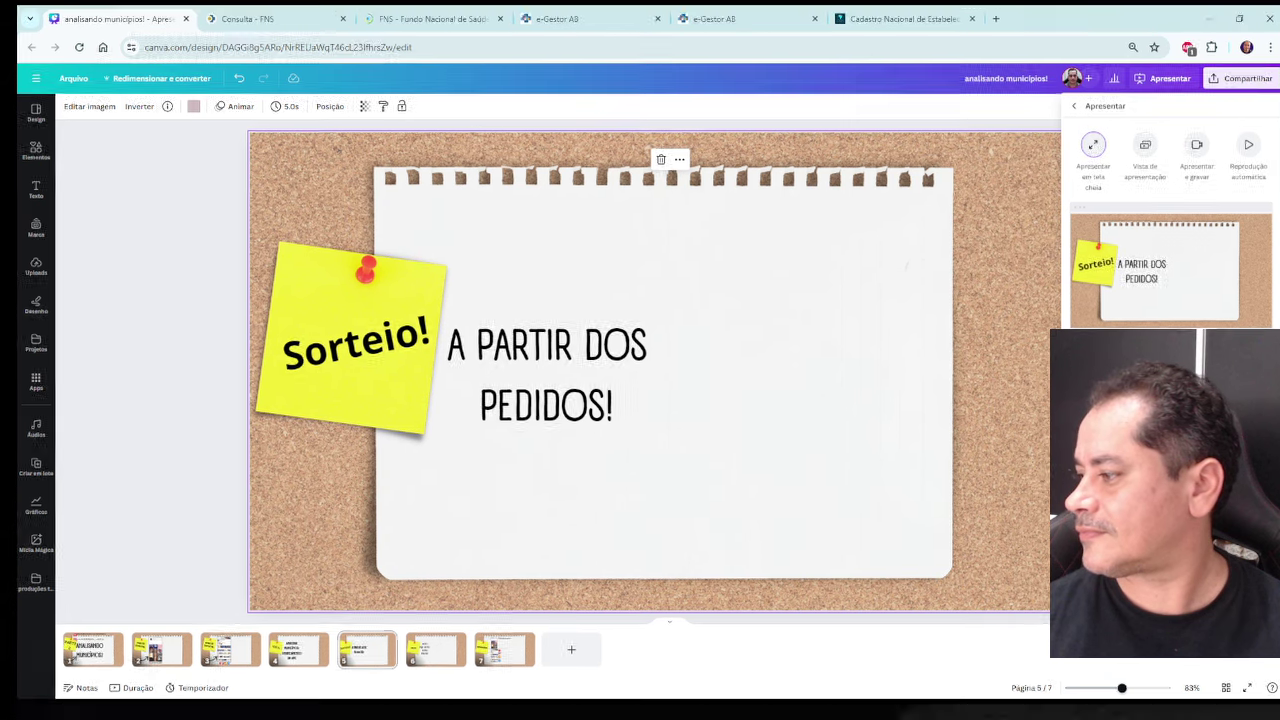
left_click(1093, 147)
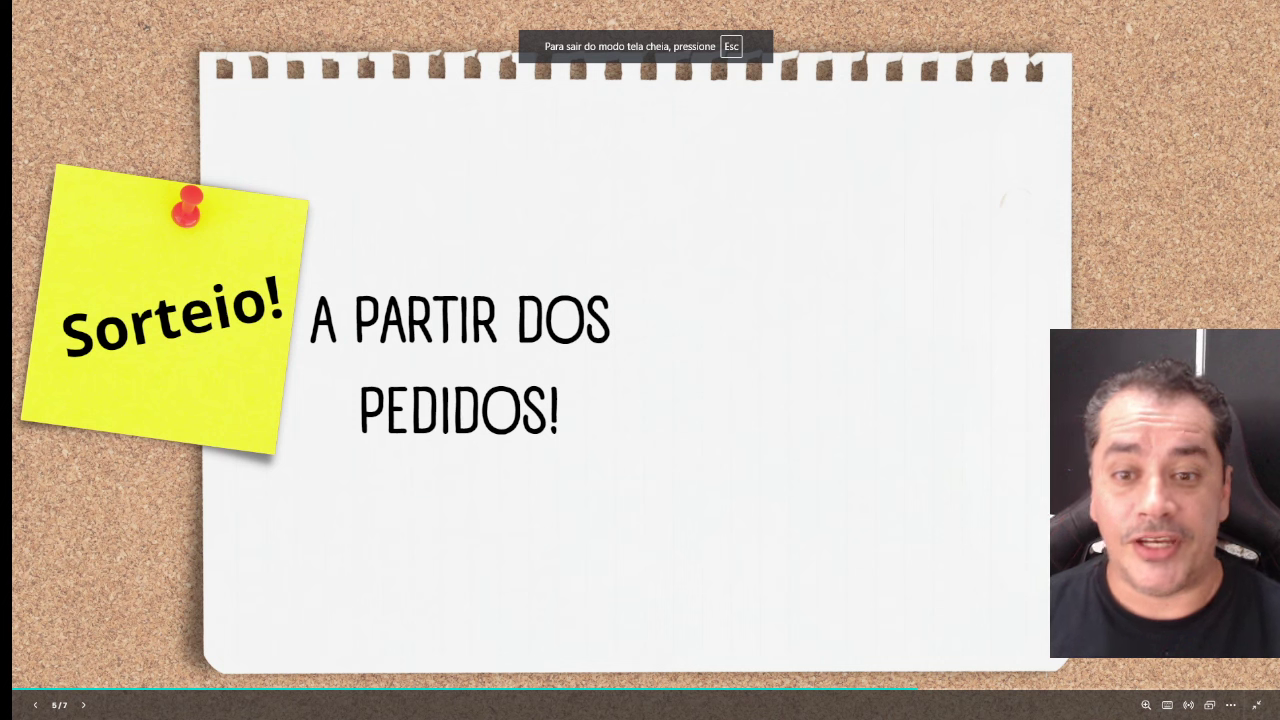